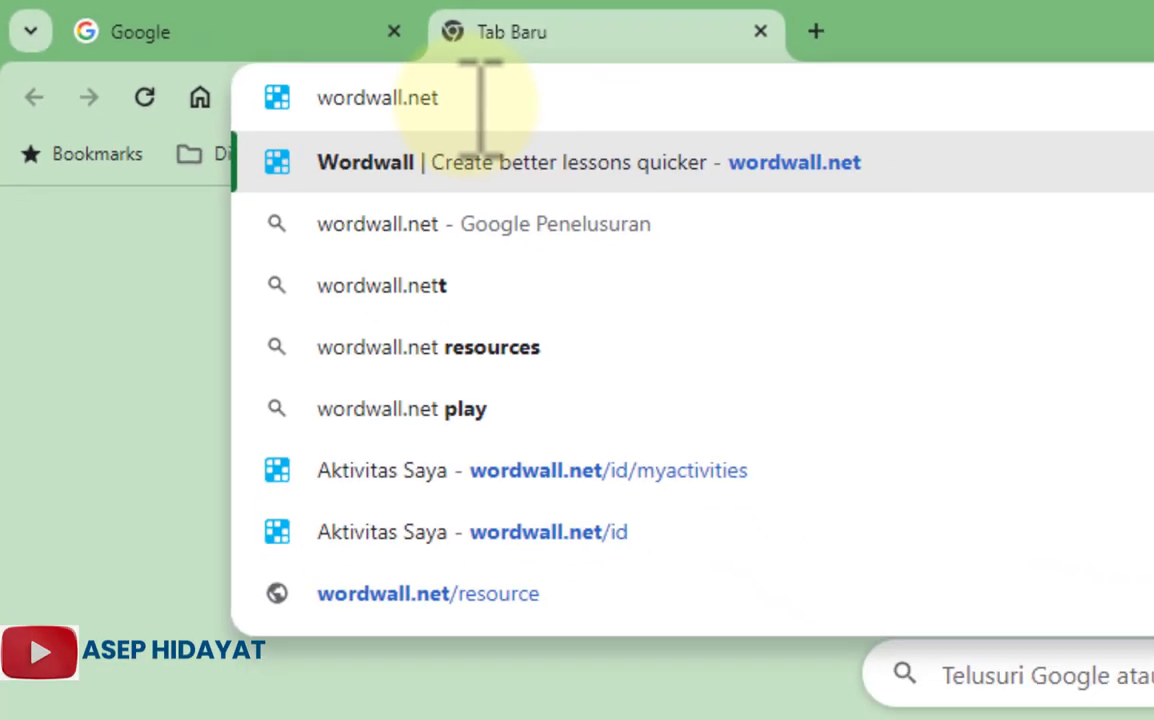
Step: Open wordwall.net and switch the site's language to Indonesia
key(Return)
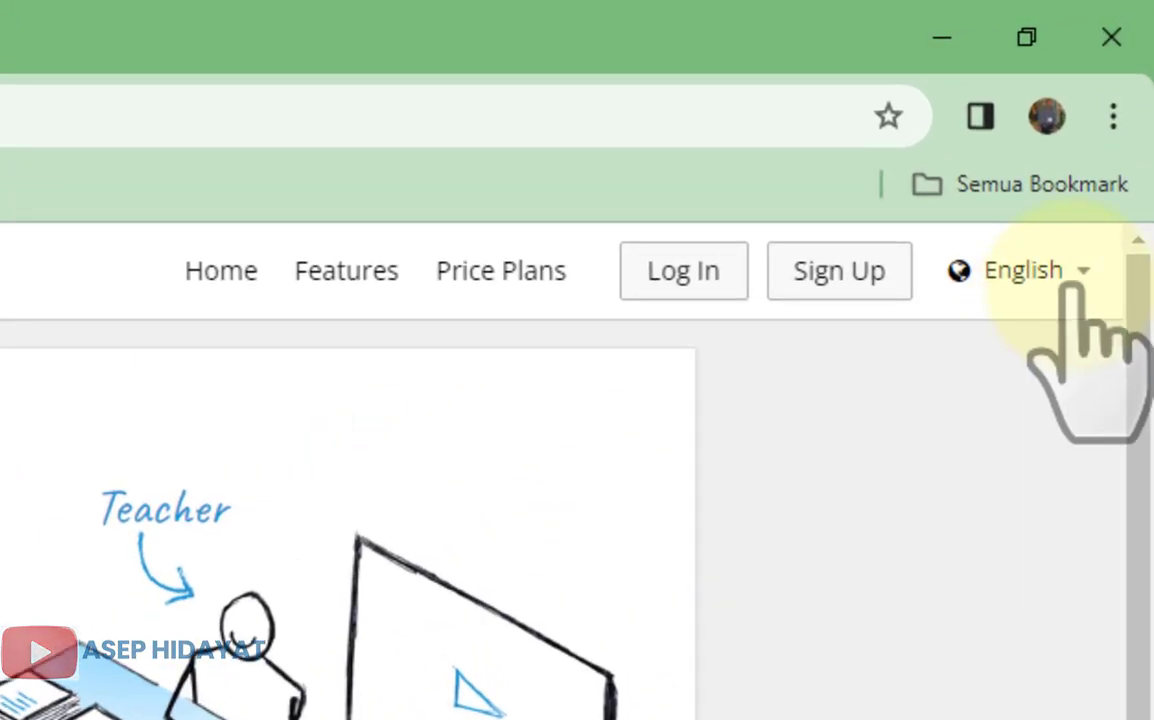
click(1072, 280)
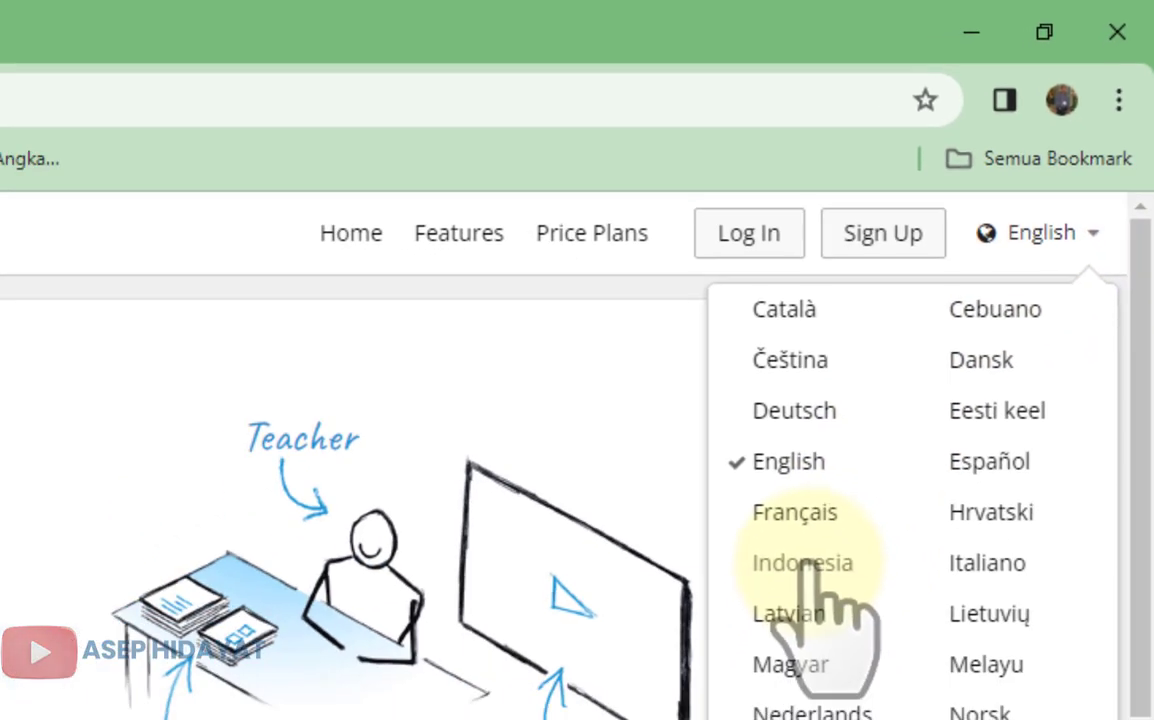
click(745, 654)
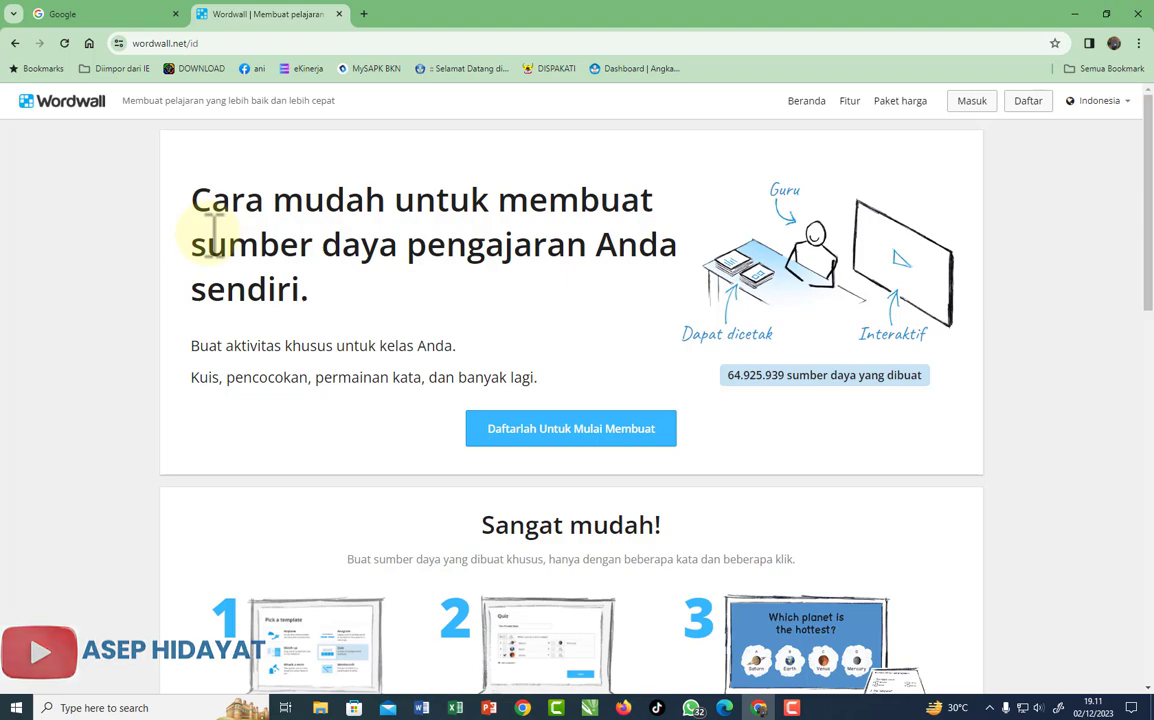
Step: Look through the homepage's three-step introduction and its overview of the available activity templates
scroll(213, 230, down, 3)
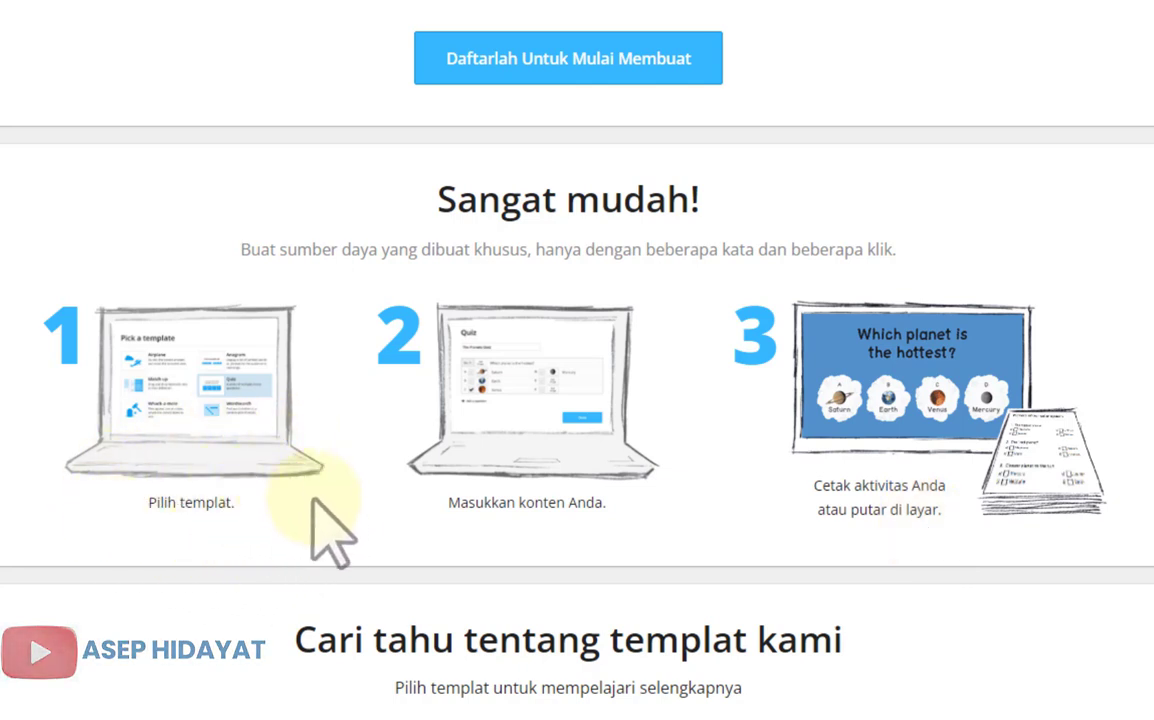
scroll(300, 470, down, 5)
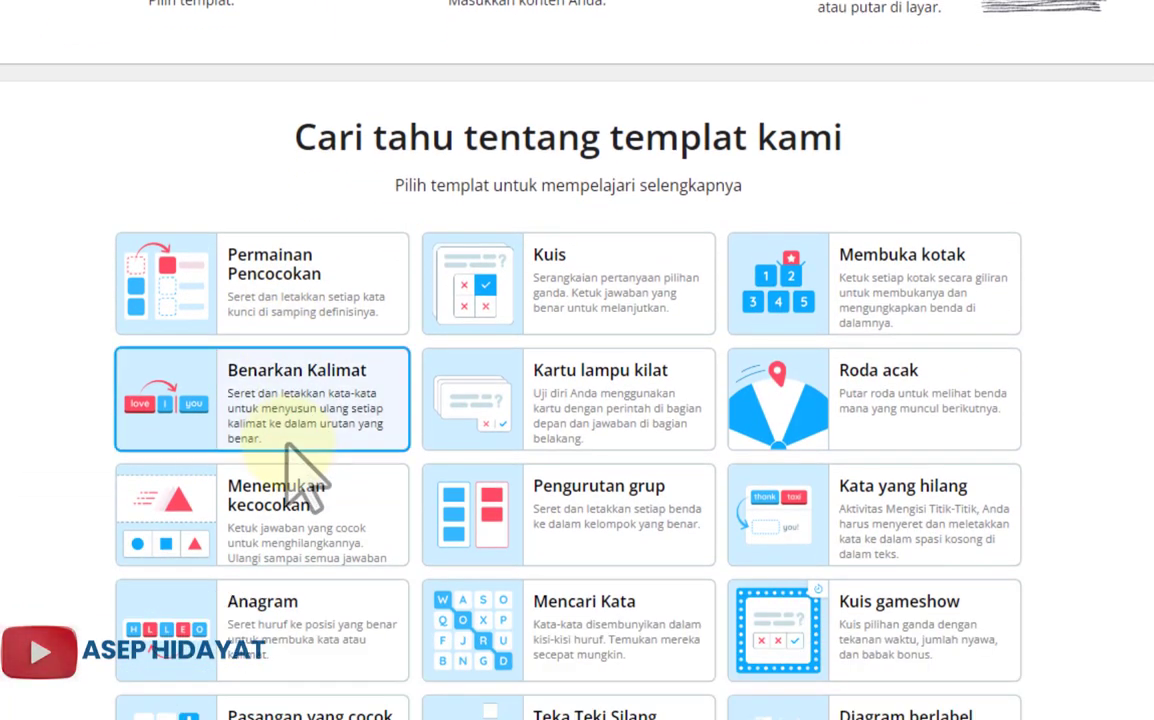
scroll(300, 458, down, 1)
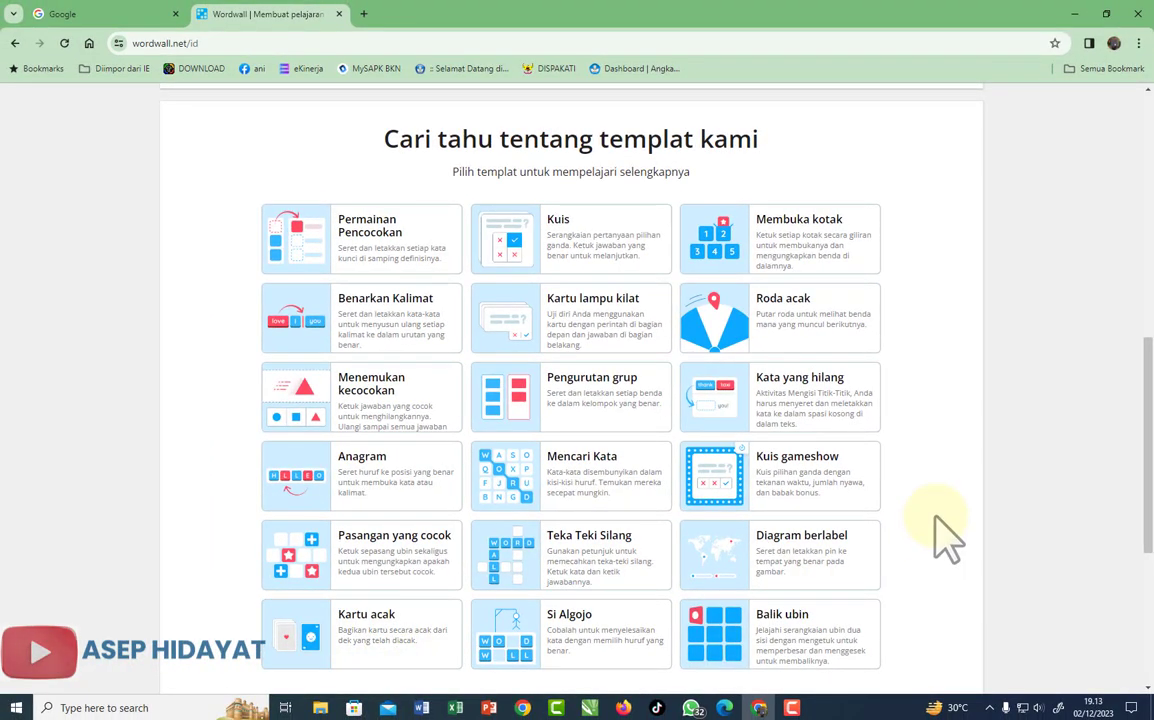
scroll(935, 518, down, 2)
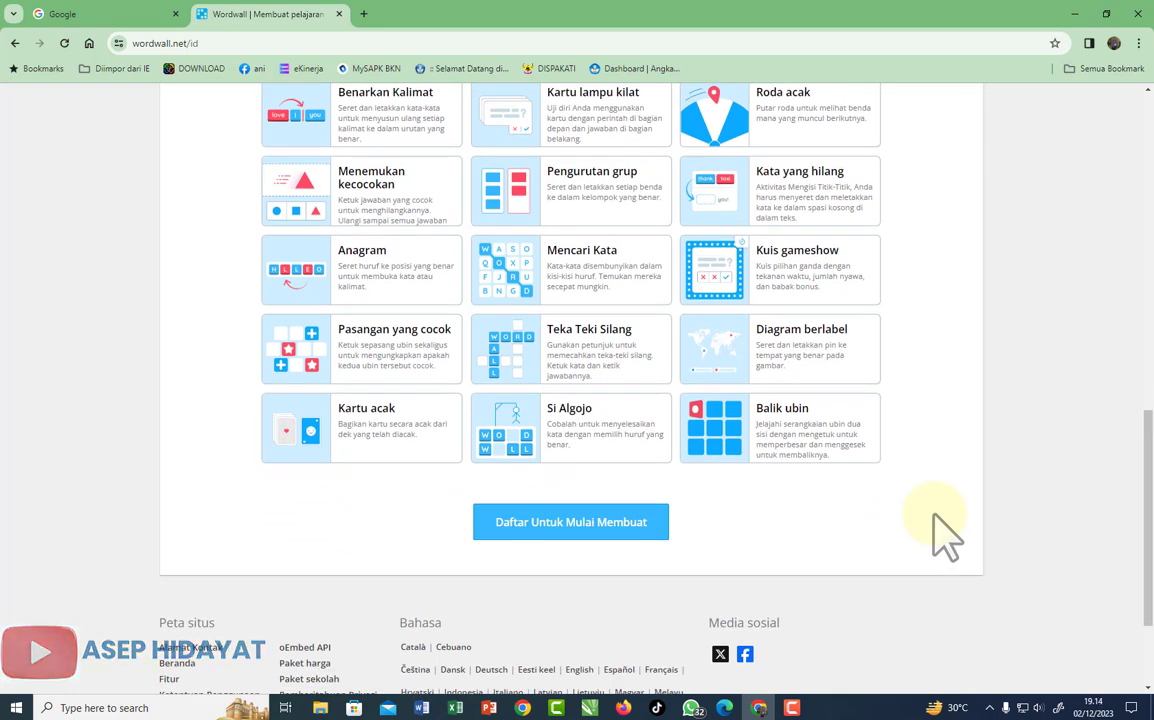
scroll(935, 518, up, 1)
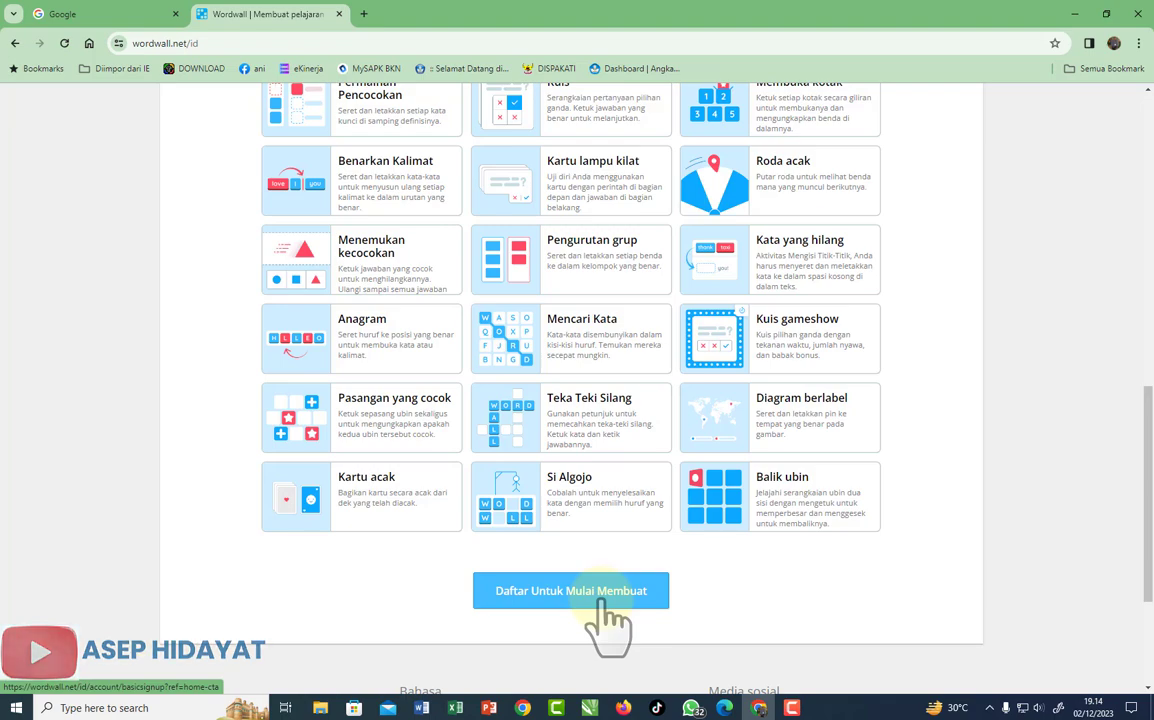
Step: Open the registration form for a Basic account and sign up with the Google account
drag(1141, 528, 1104, 211)
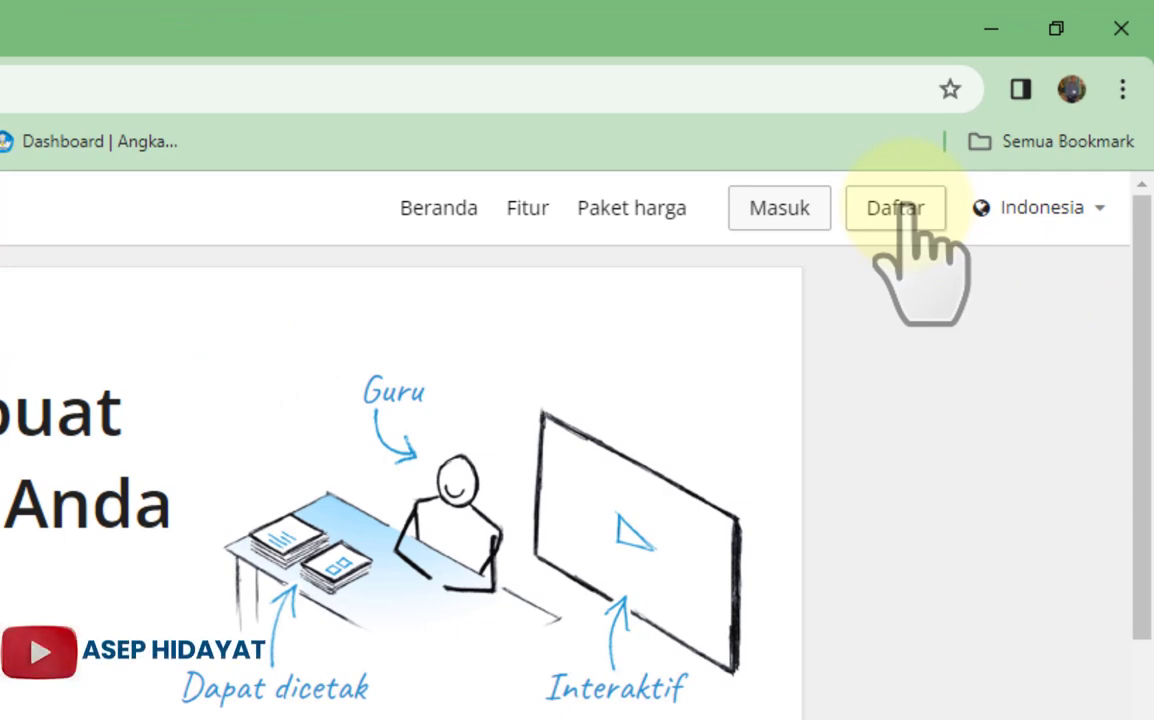
click(905, 210)
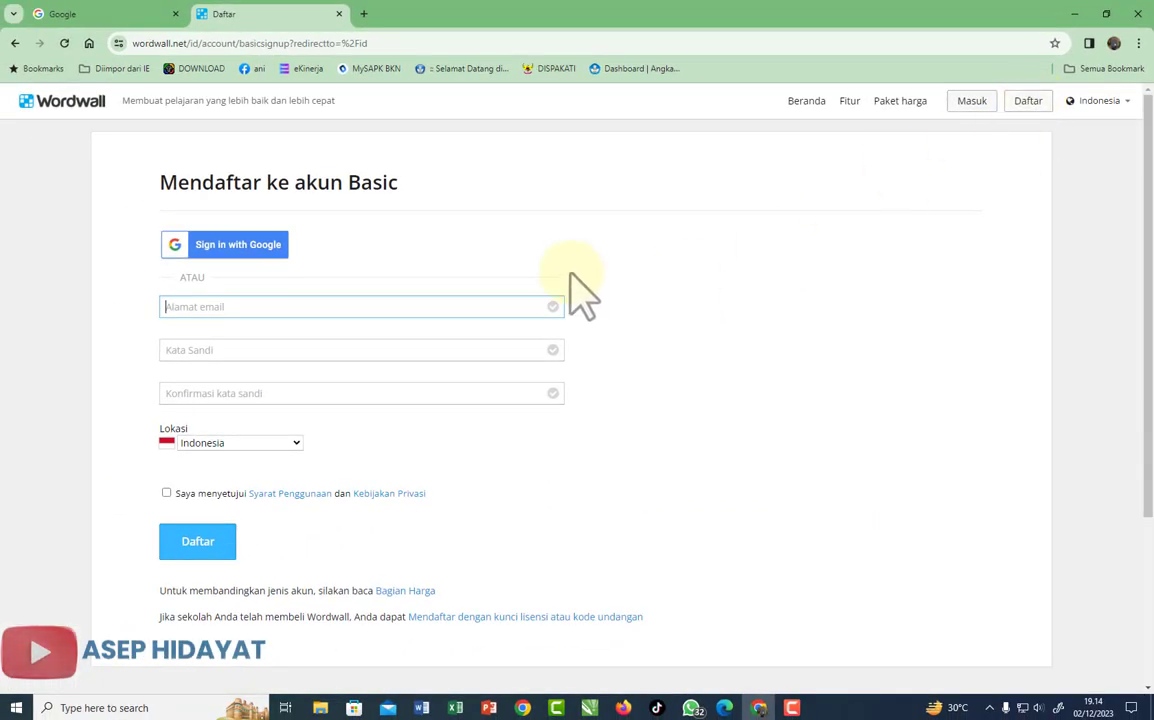
click(80, 14)
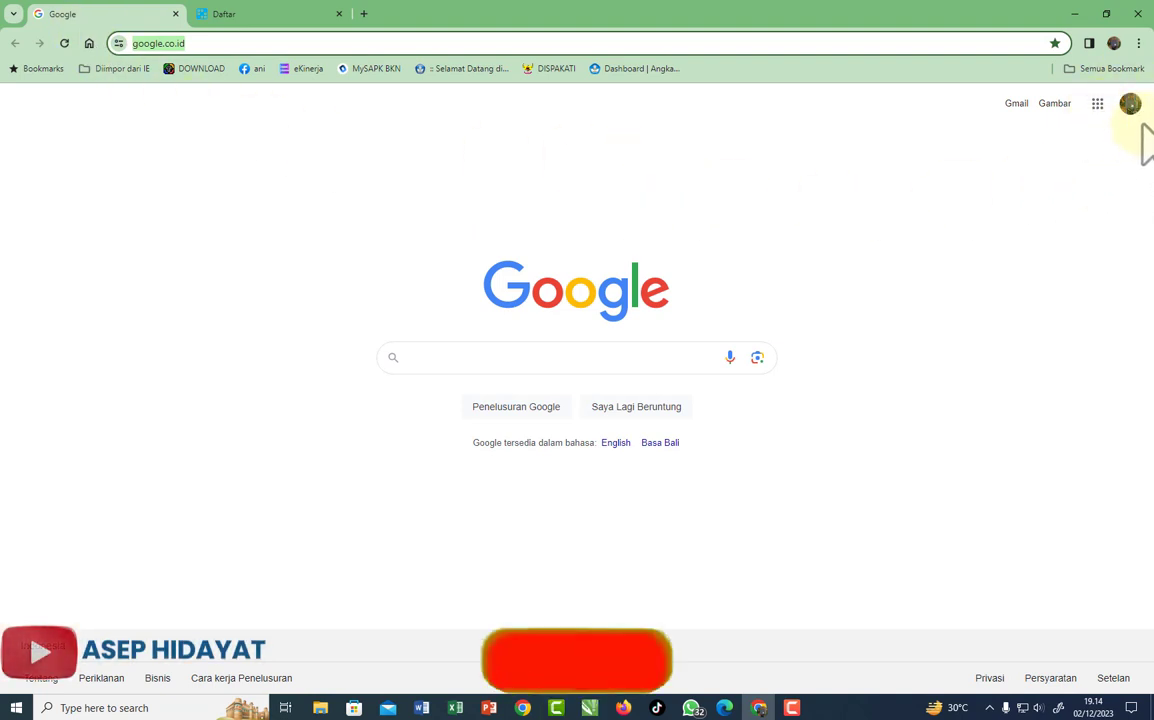
click(268, 18)
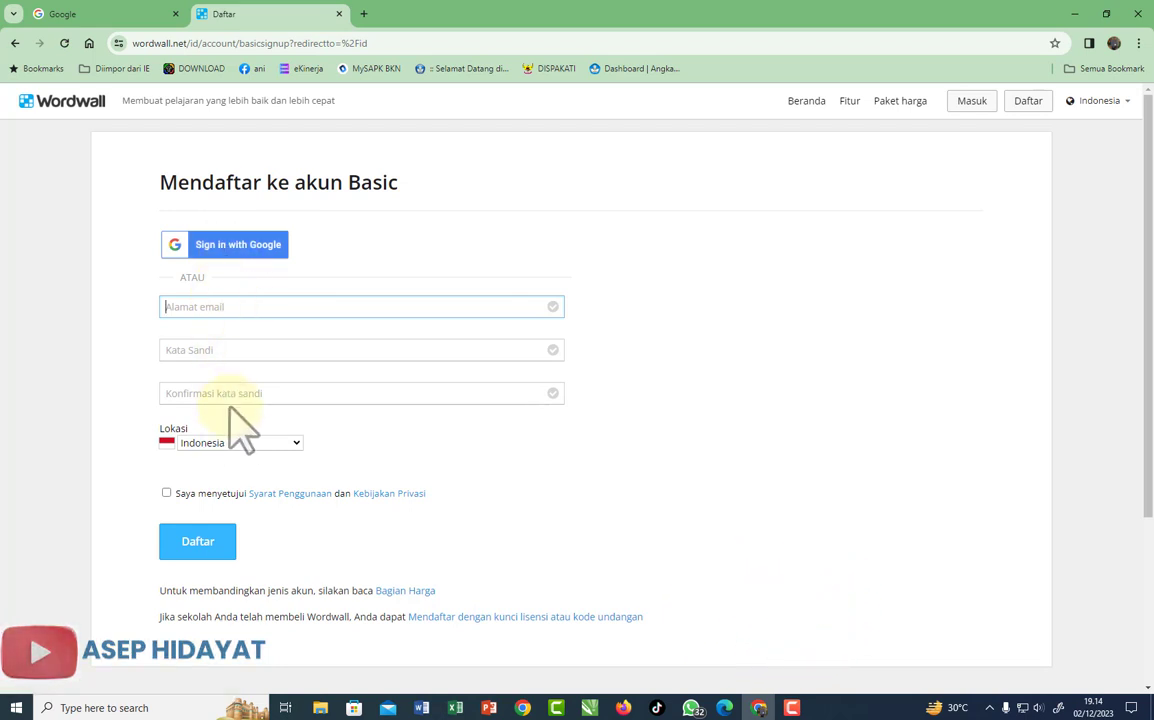
click(243, 262)
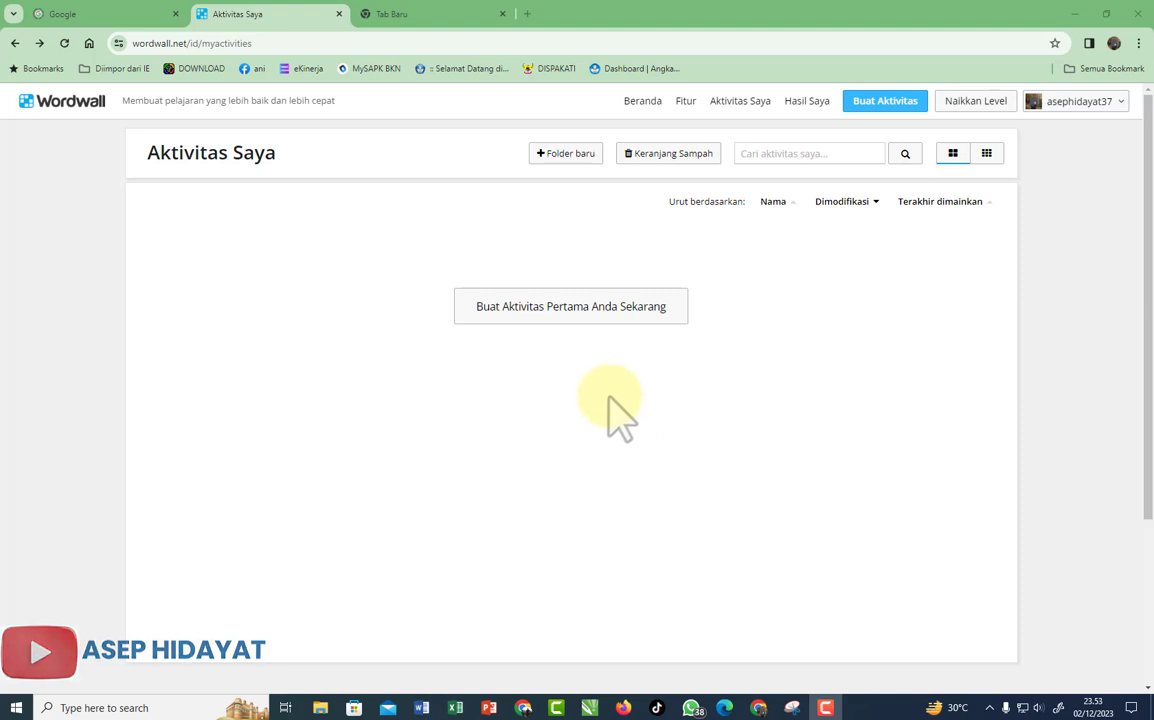
Step: Create the first activity with the Kuis template and title it "Pre tes Fisika"
click(562, 322)
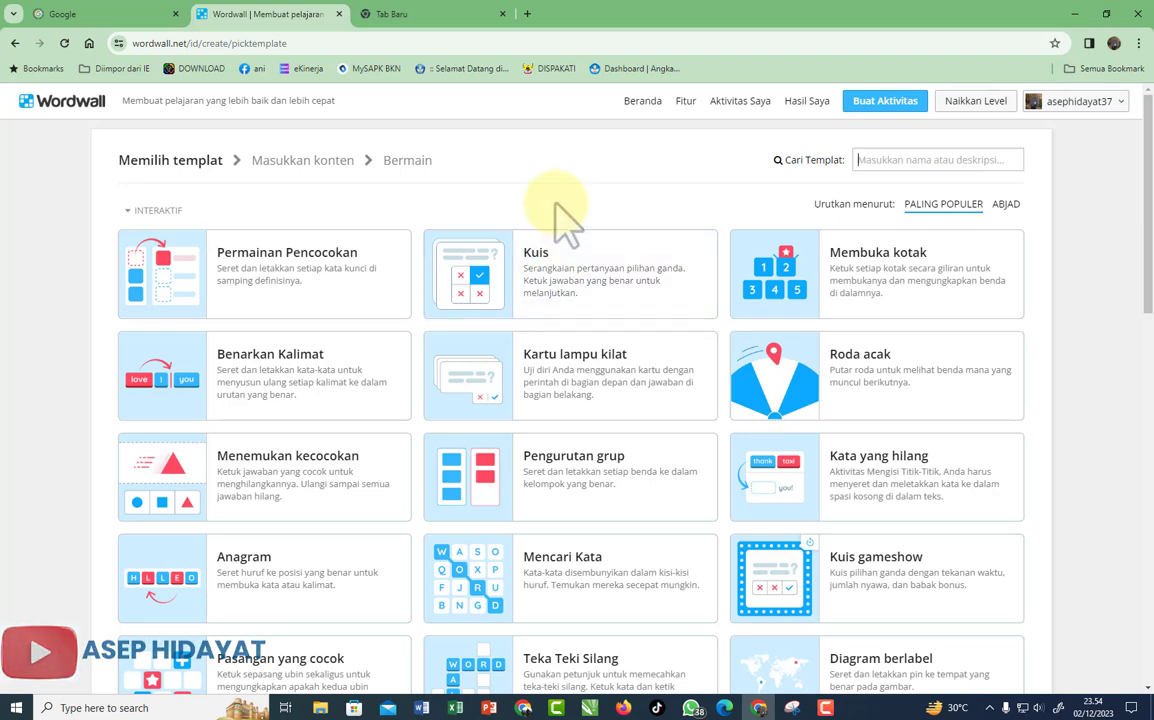
click(563, 293)
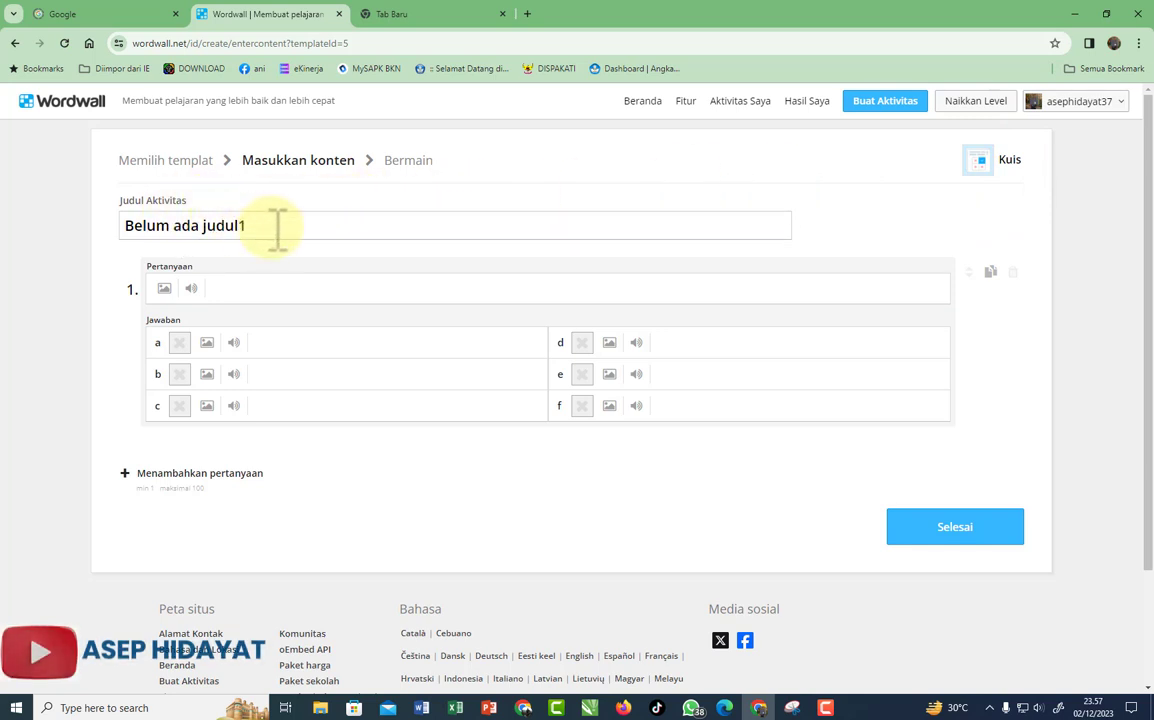
drag(277, 226, 130, 262)
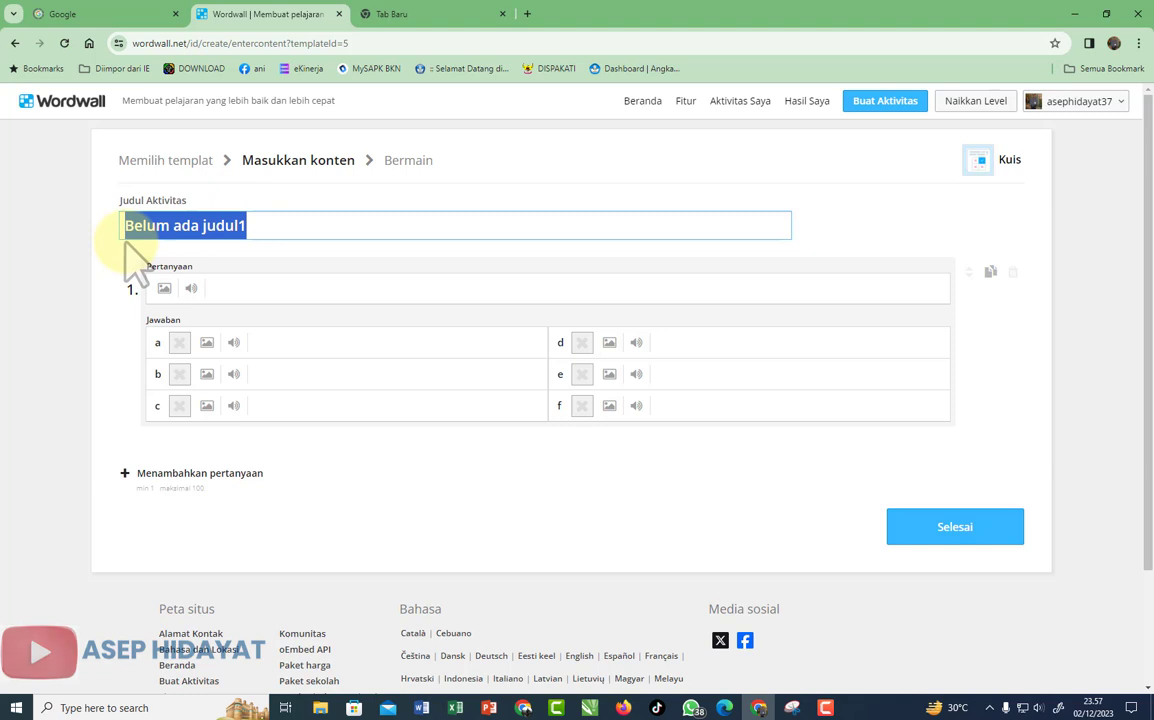
text(Pre tes Fisika)
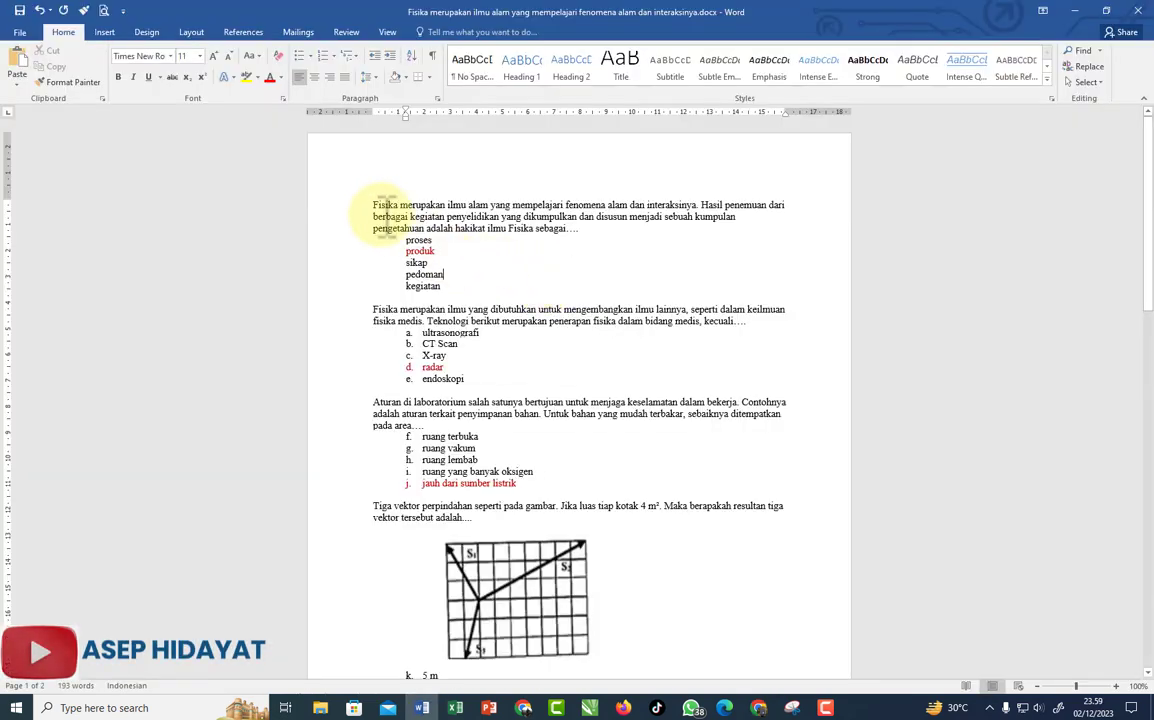
Step: Copy the first question's text from the Word document into question 1 of the Wordwall quiz, removing the stray "1."
drag(374, 205, 602, 237)
right_click(492, 230)
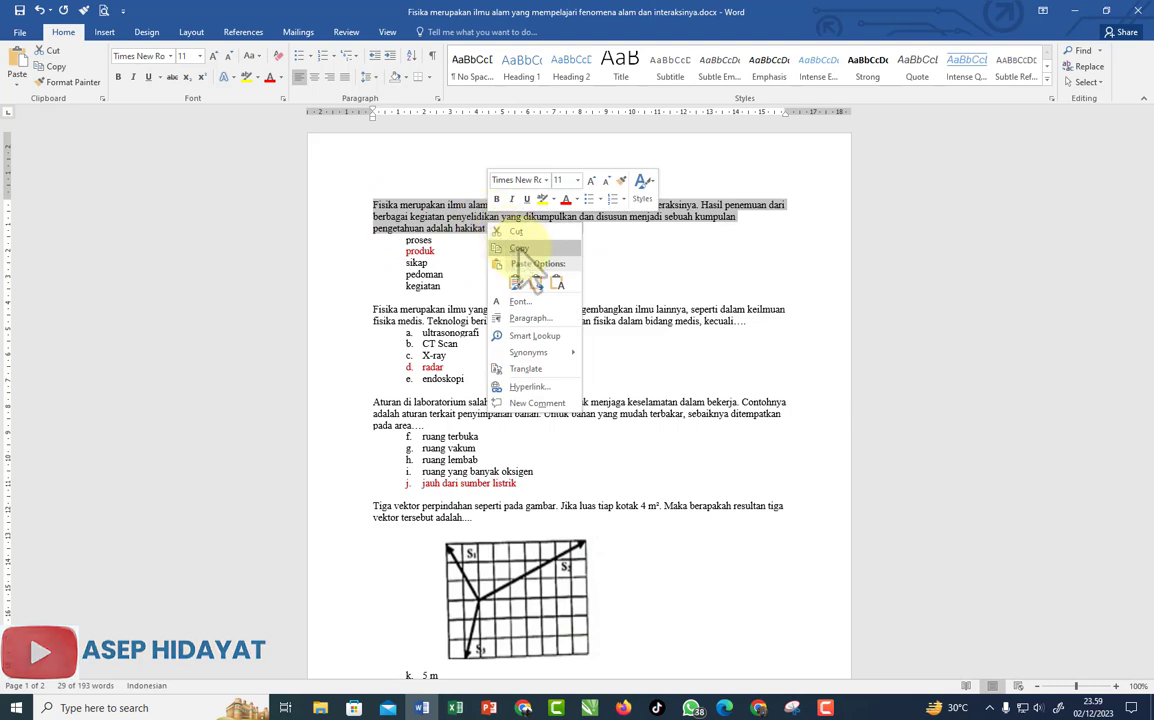
click(522, 250)
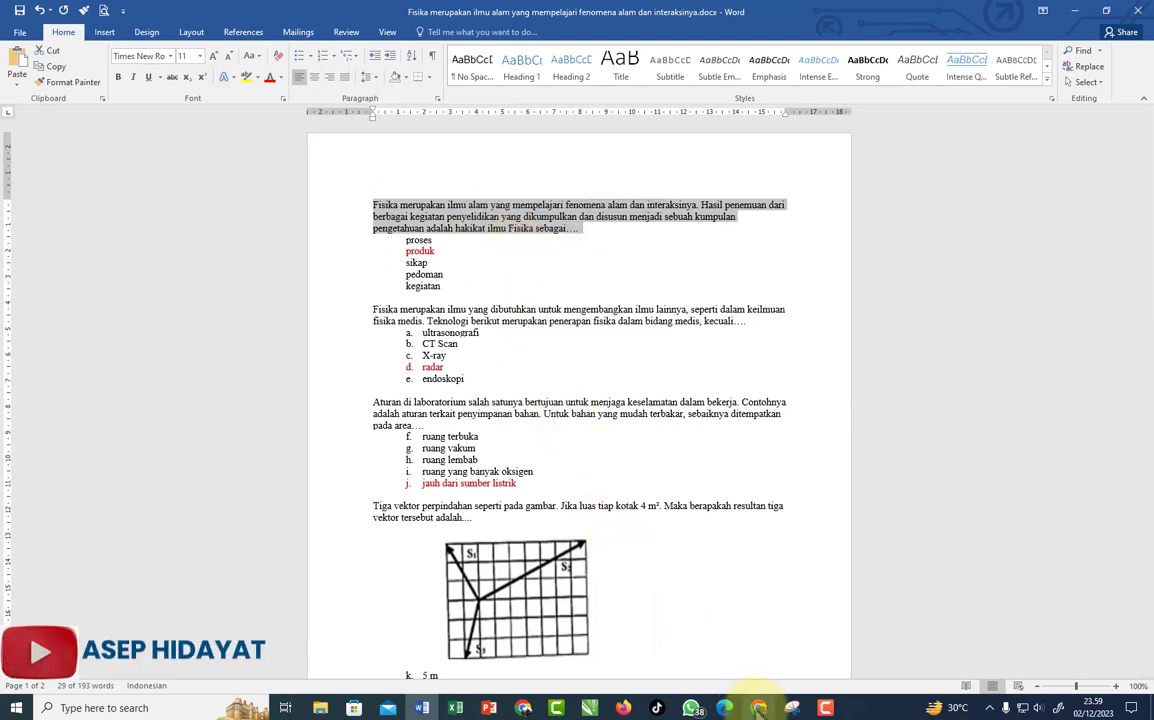
click(758, 708)
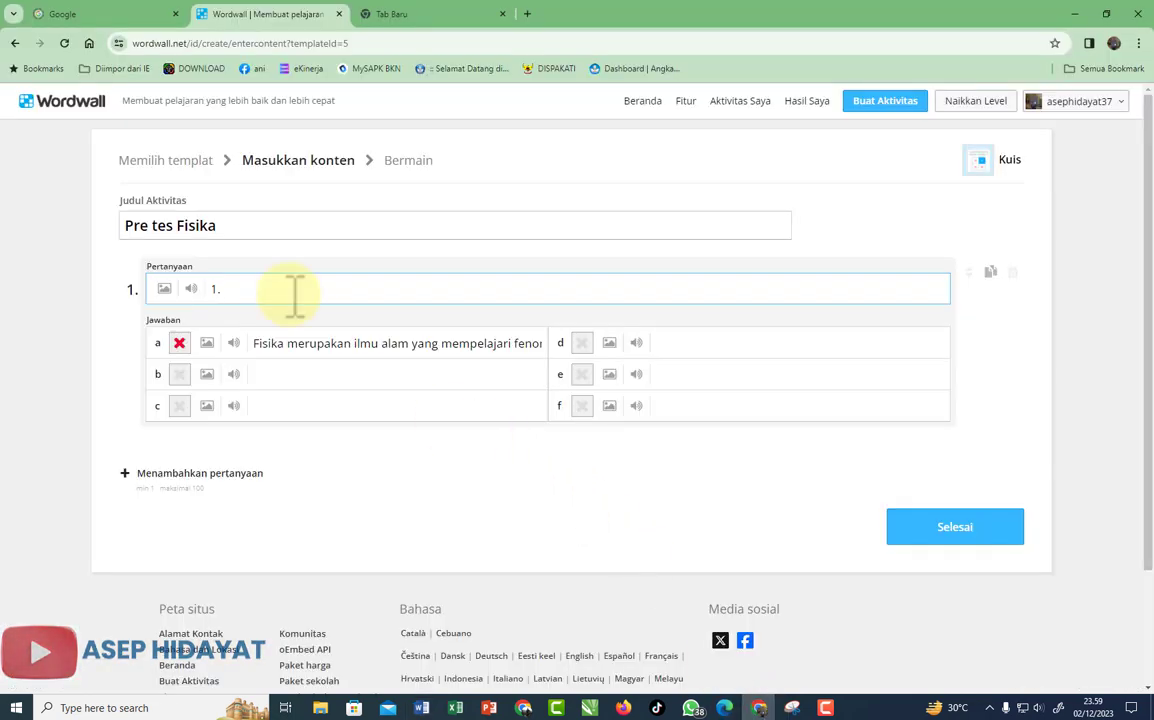
drag(294, 293, 206, 302)
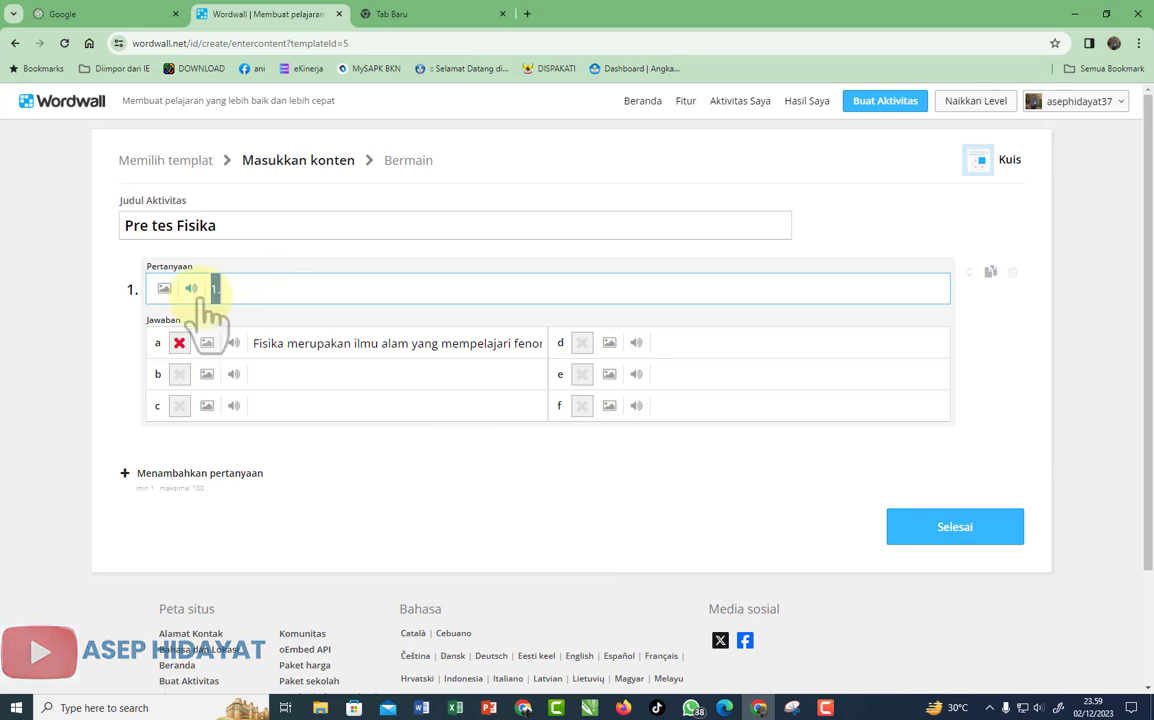
key(ctrl+v)
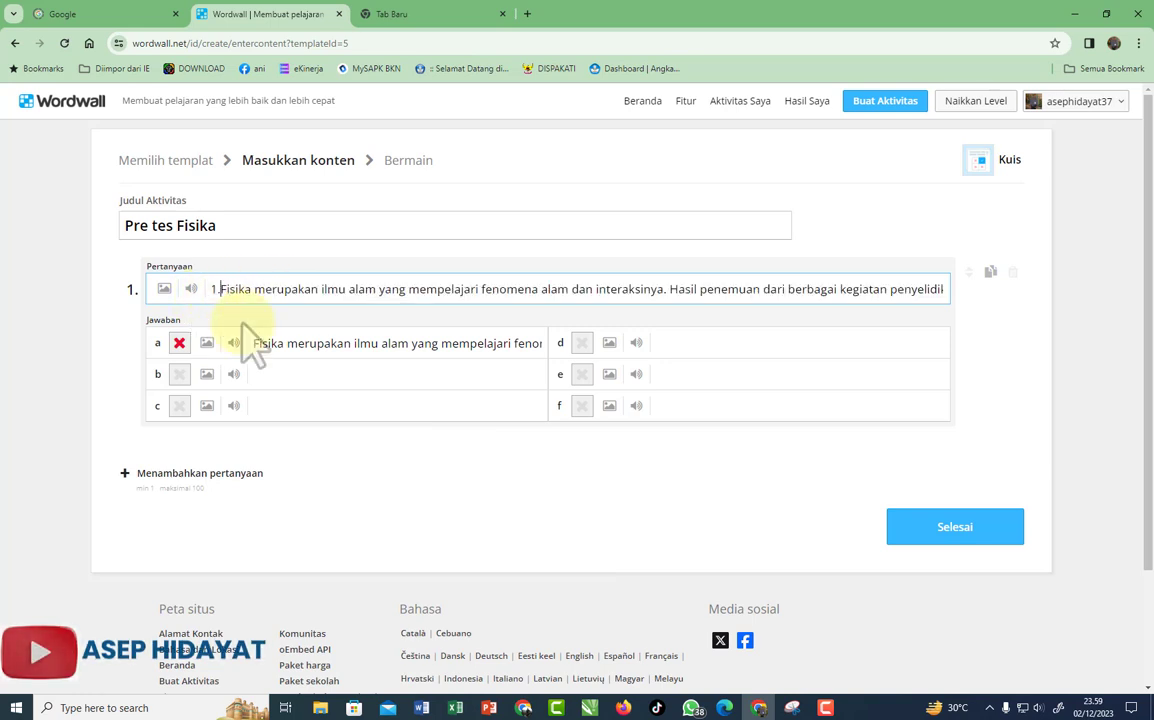
key(Delete)
key(Delete)
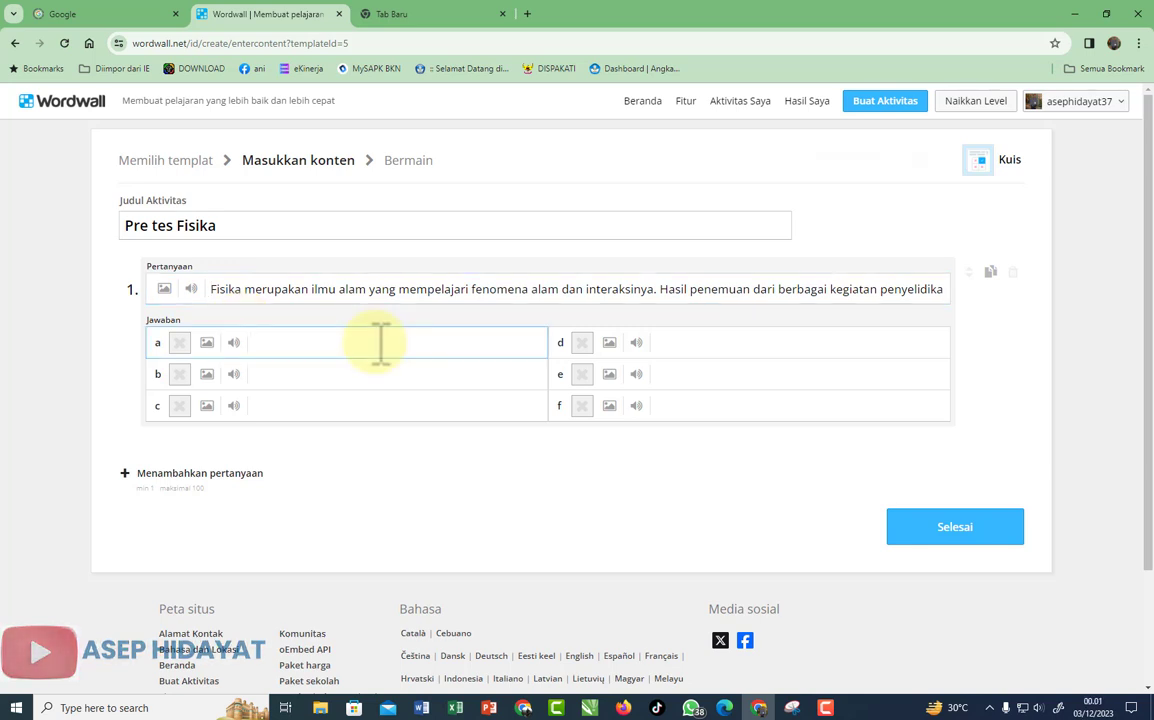
Step: Copy the five options proses to kegiatan from Word into question 1's answers in Wordwall and mark produk as correct
click(423, 708)
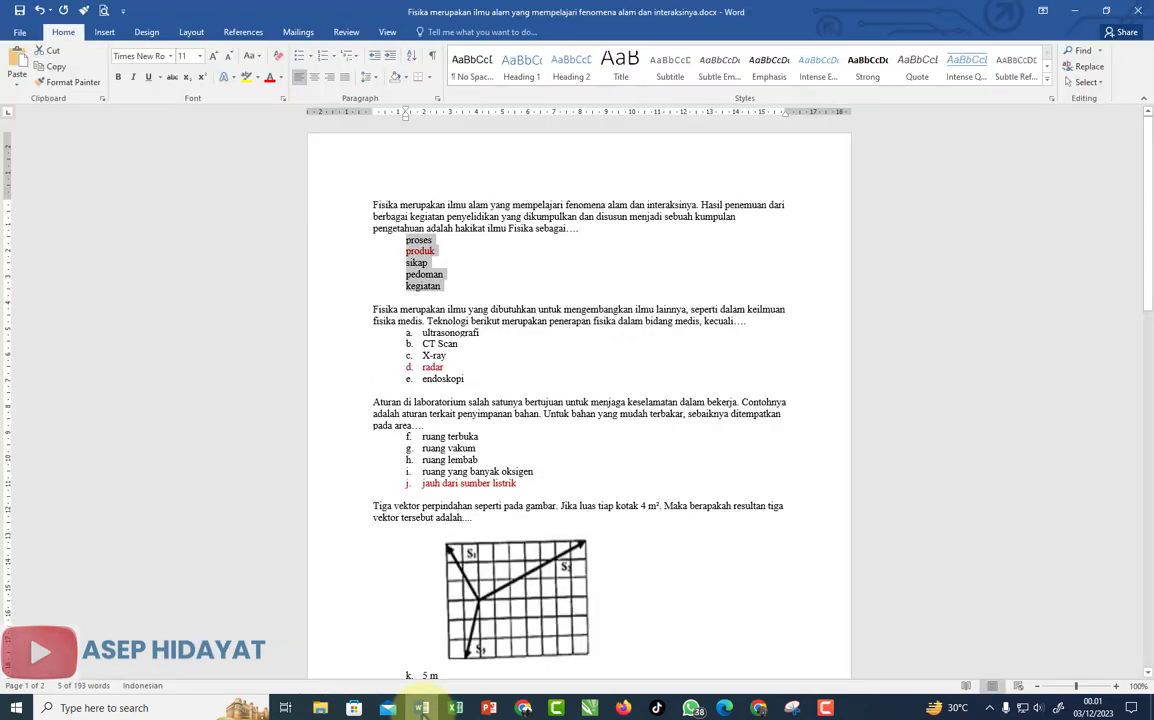
click(507, 280)
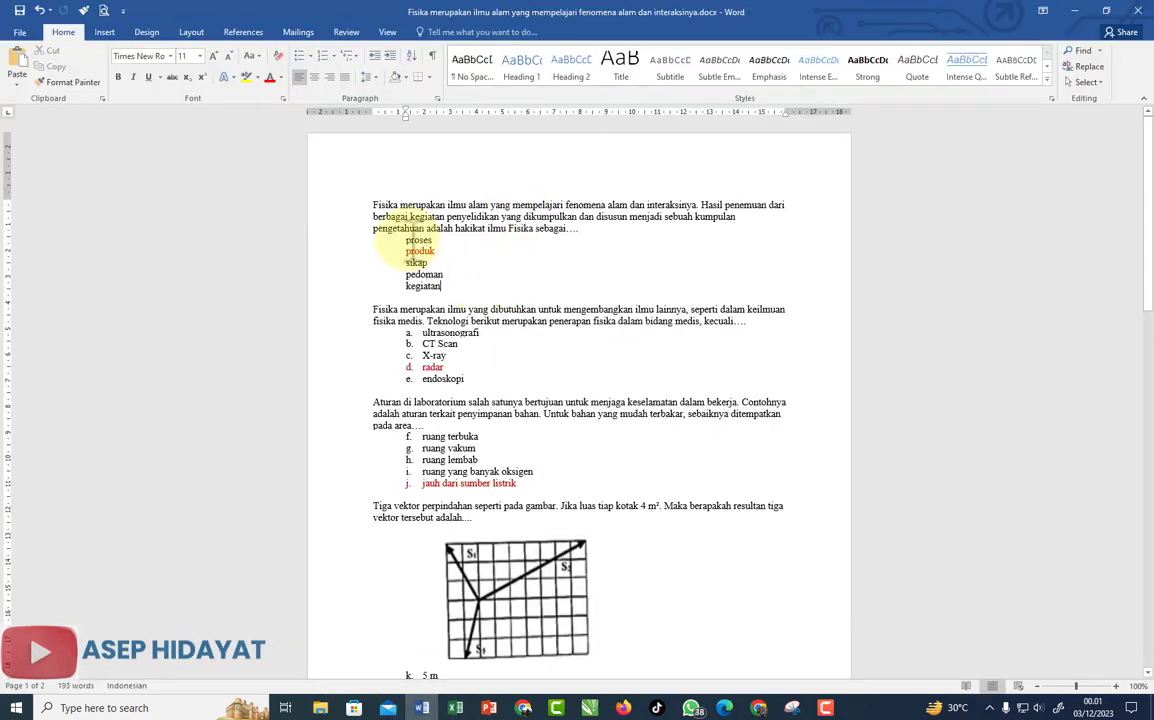
drag(406, 238, 420, 283)
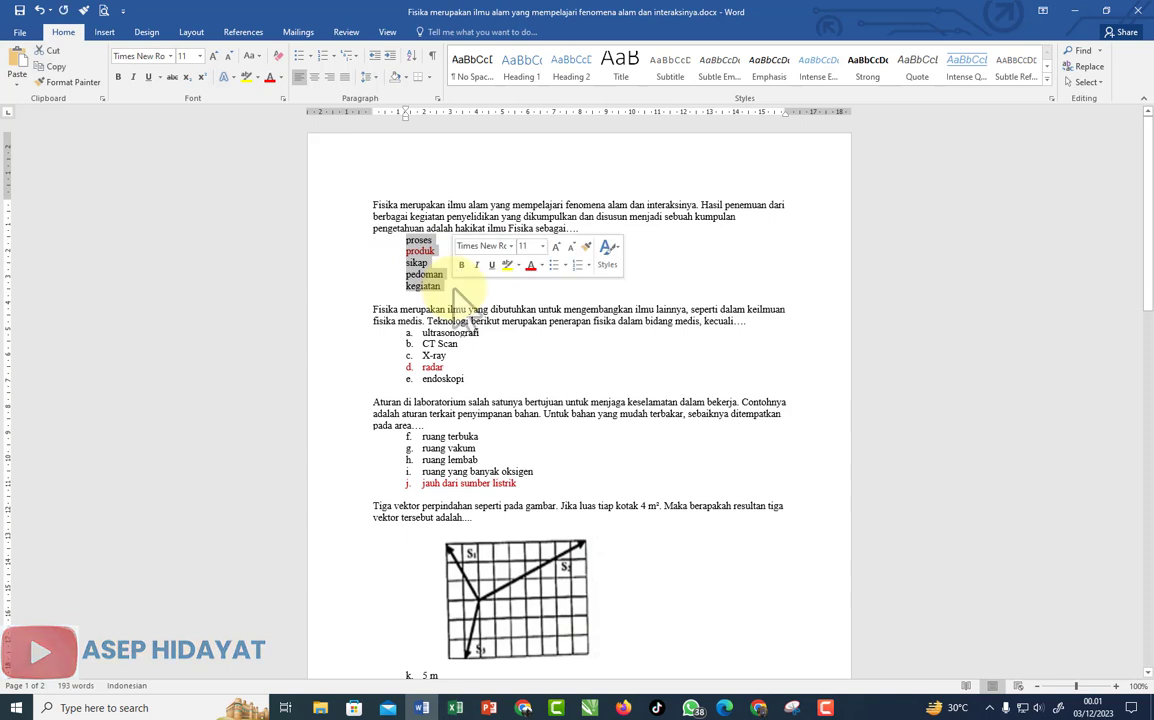
right_click(414, 262)
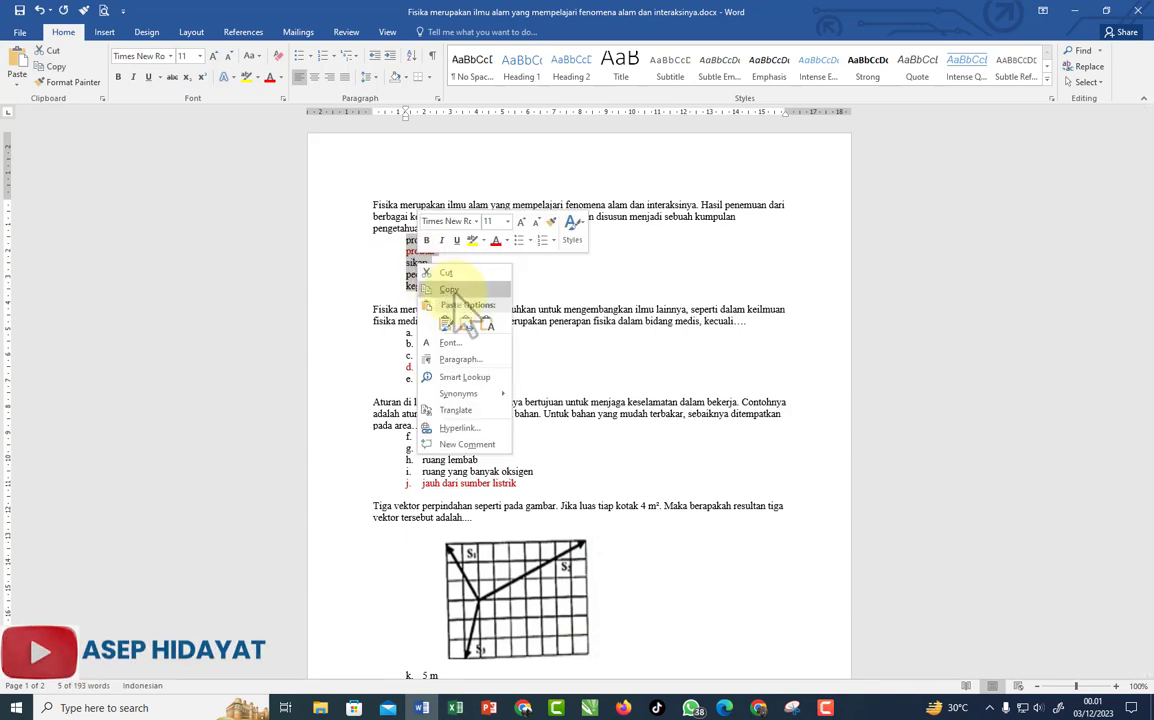
click(440, 281)
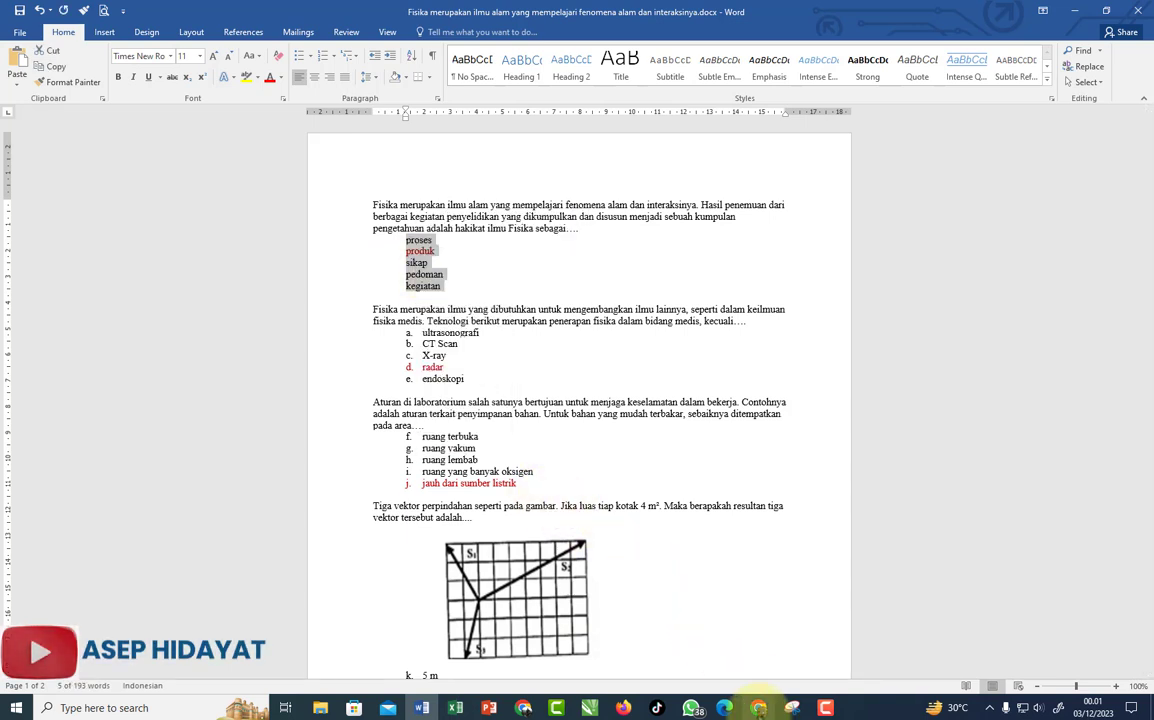
click(758, 707)
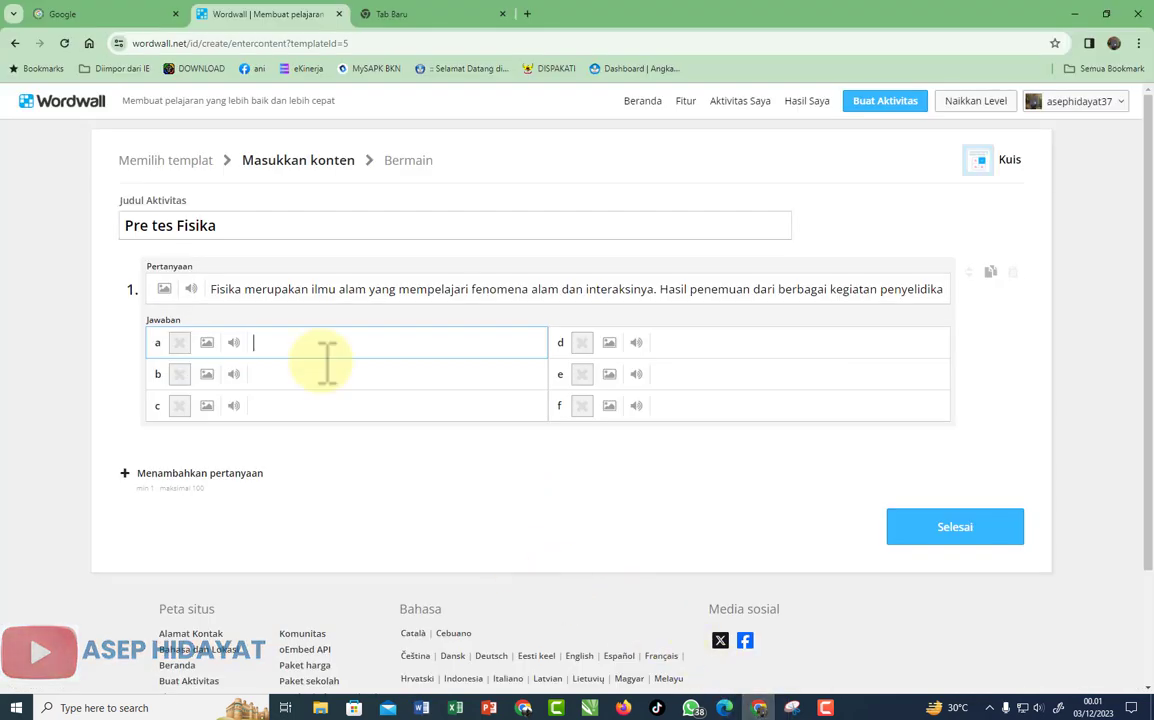
click(277, 348)
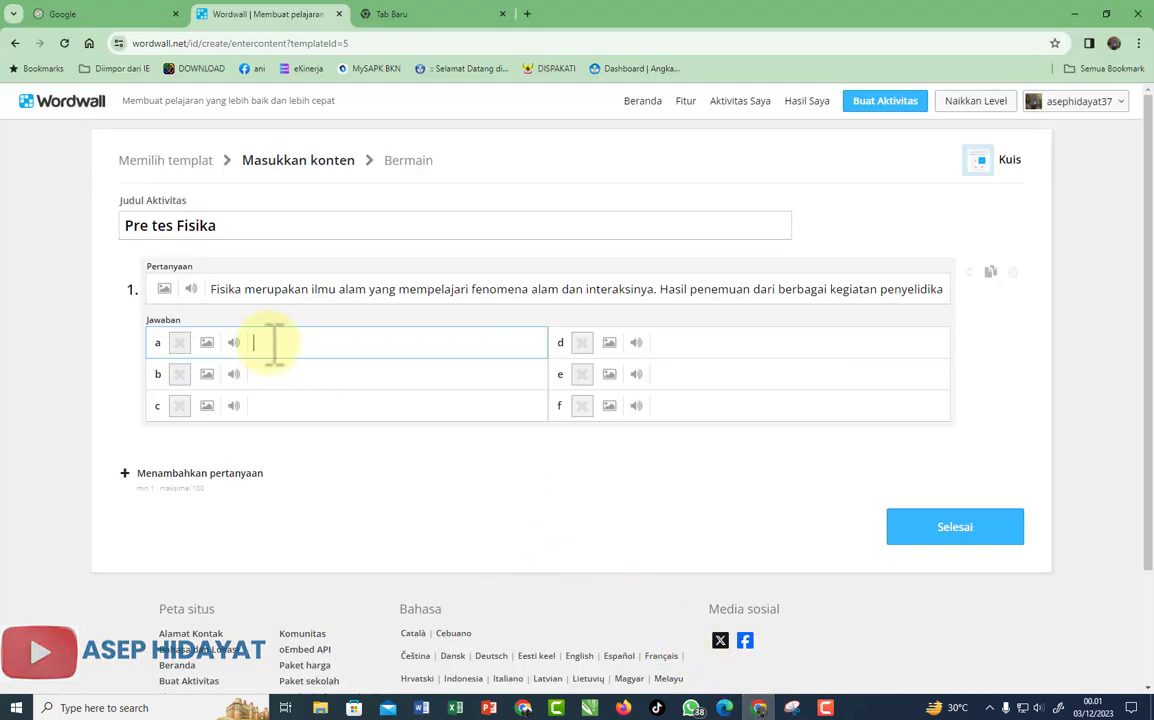
right_click(271, 347)
click(314, 477)
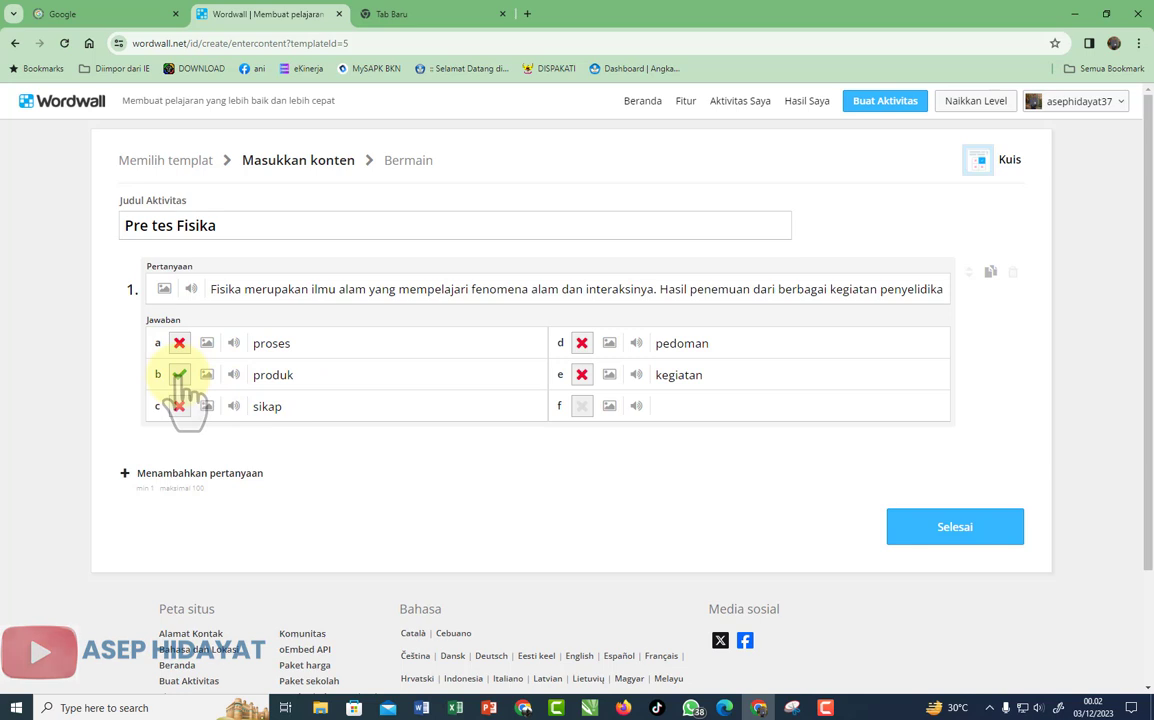
Step: Add question 2 to the quiz and fill it with the second question's text copied from the Word document
click(200, 473)
key(alt+Tab)
drag(373, 309, 718, 320)
key(alt+Tab)
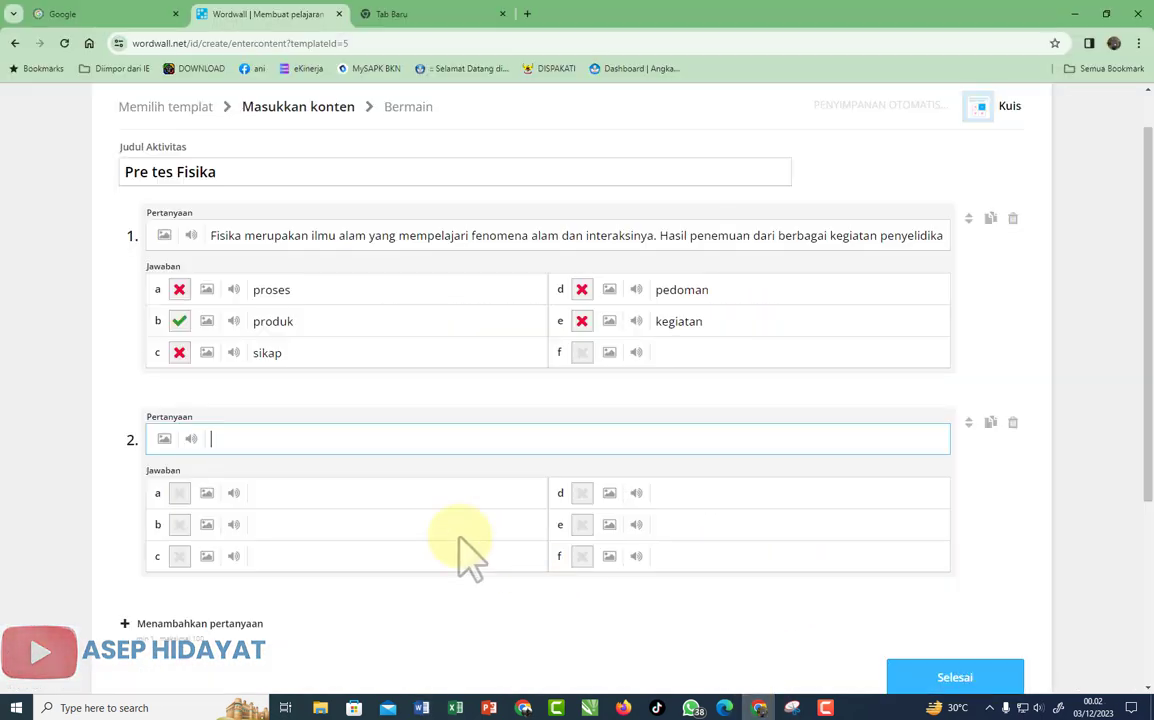
right_click(254, 440)
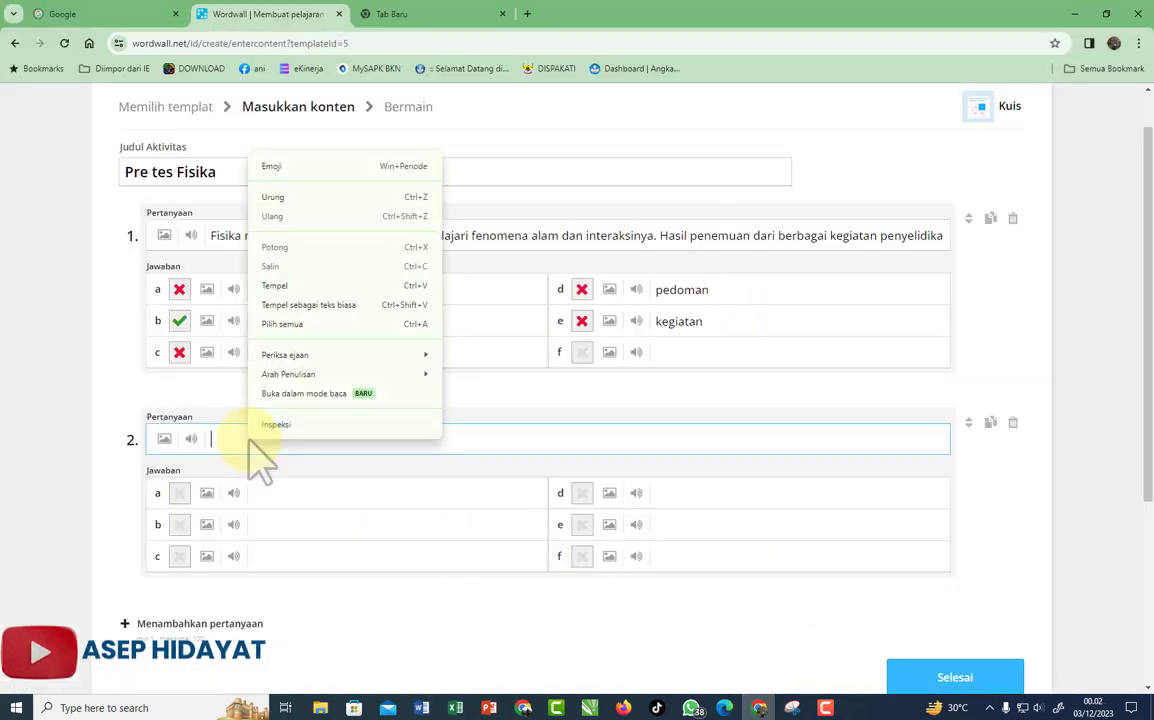
click(288, 287)
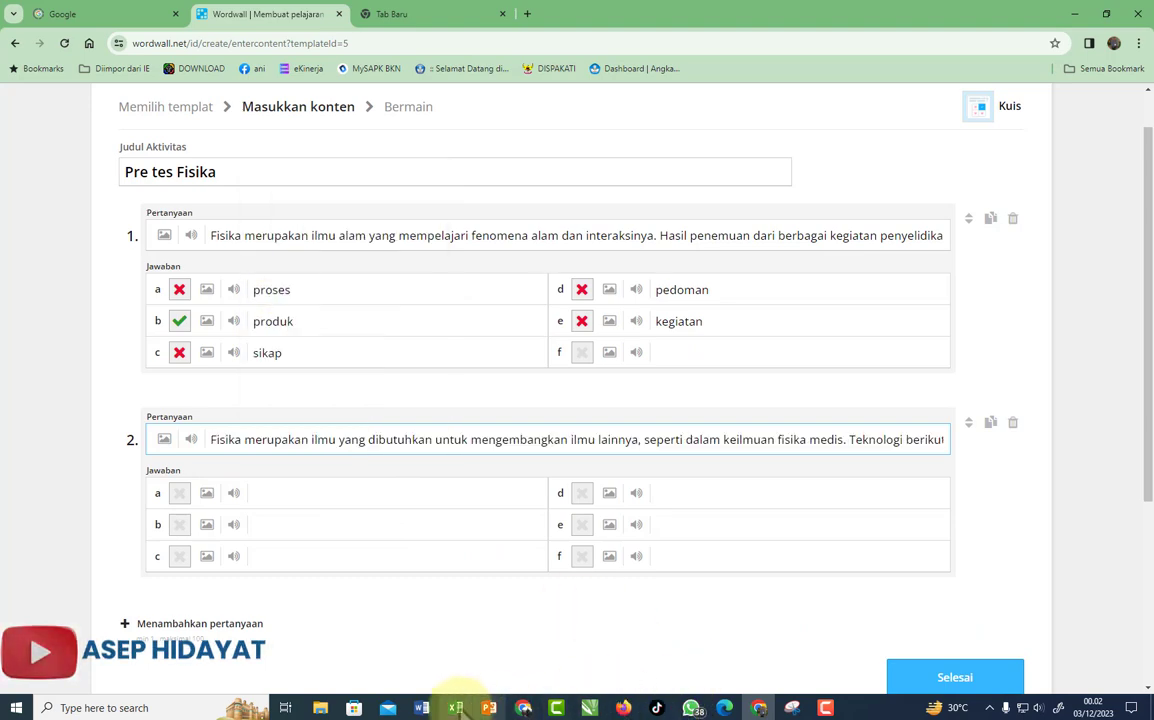
Step: In the Word document, remove the list lettering from the second question's options ultrasonografi to endoskopi and copy them
click(422, 705)
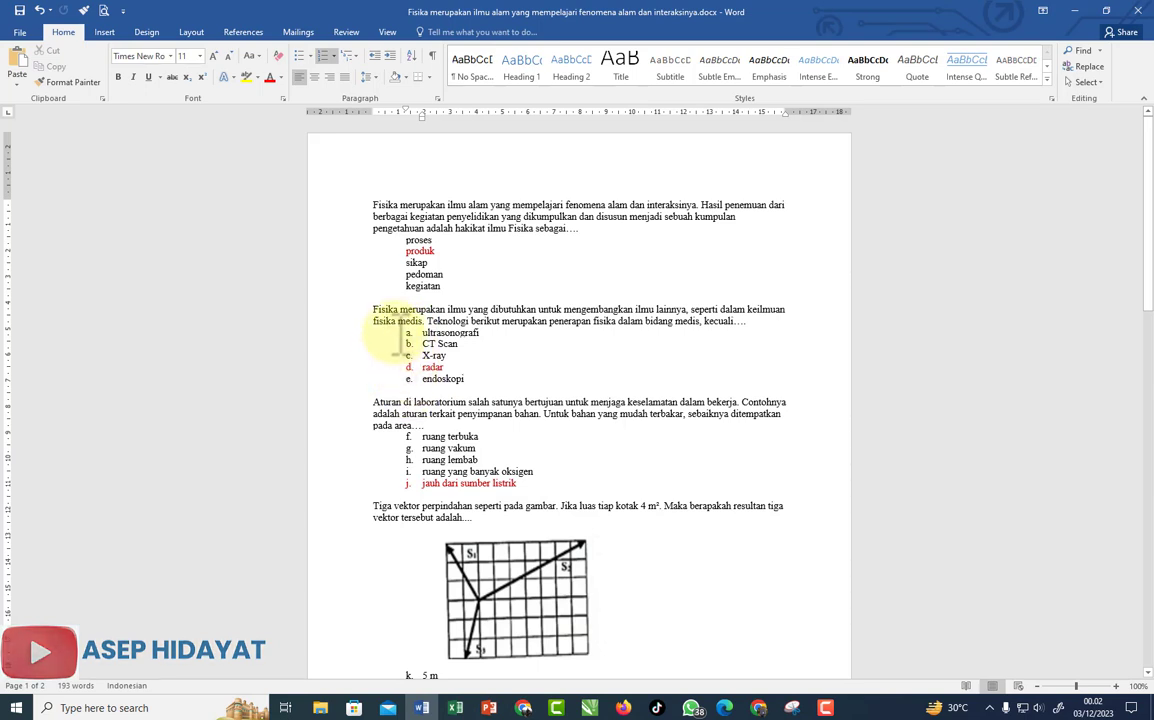
drag(420, 335, 495, 370)
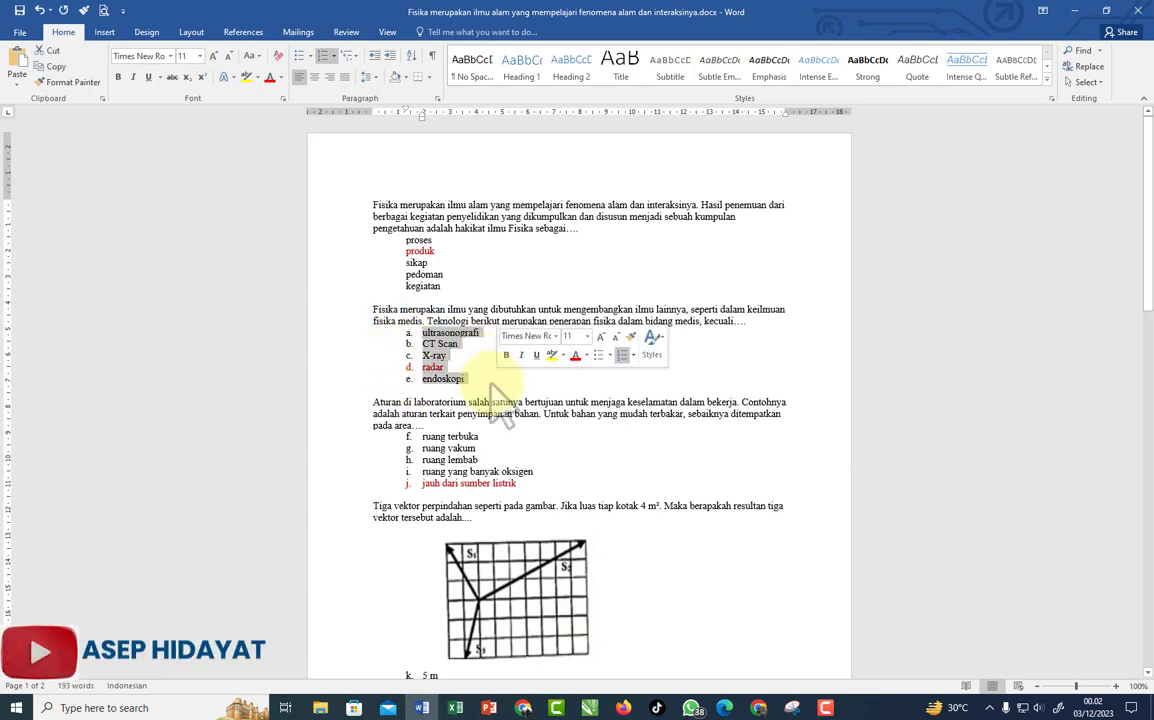
click(323, 56)
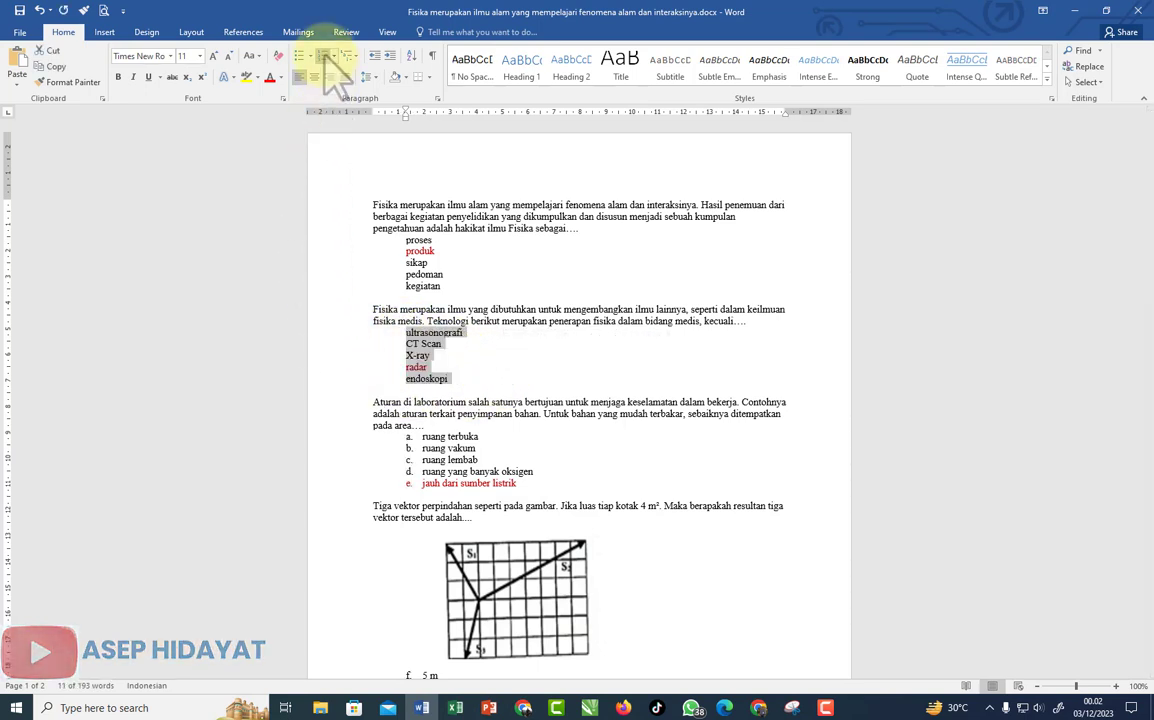
right_click(421, 343)
click(452, 369)
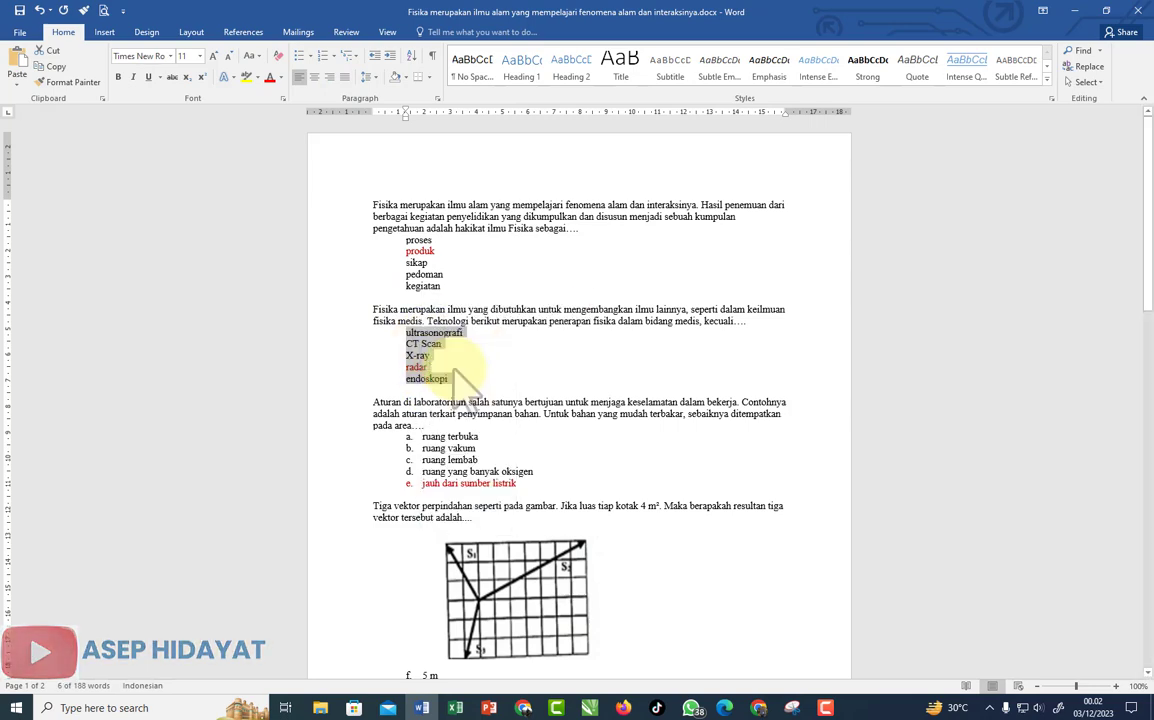
Step: Paste the copied options ultrasonografi to endoskopi into question 2's answers in Wordwall and mark radar as correct
key(alt+Tab)
click(270, 489)
right_click(270, 494)
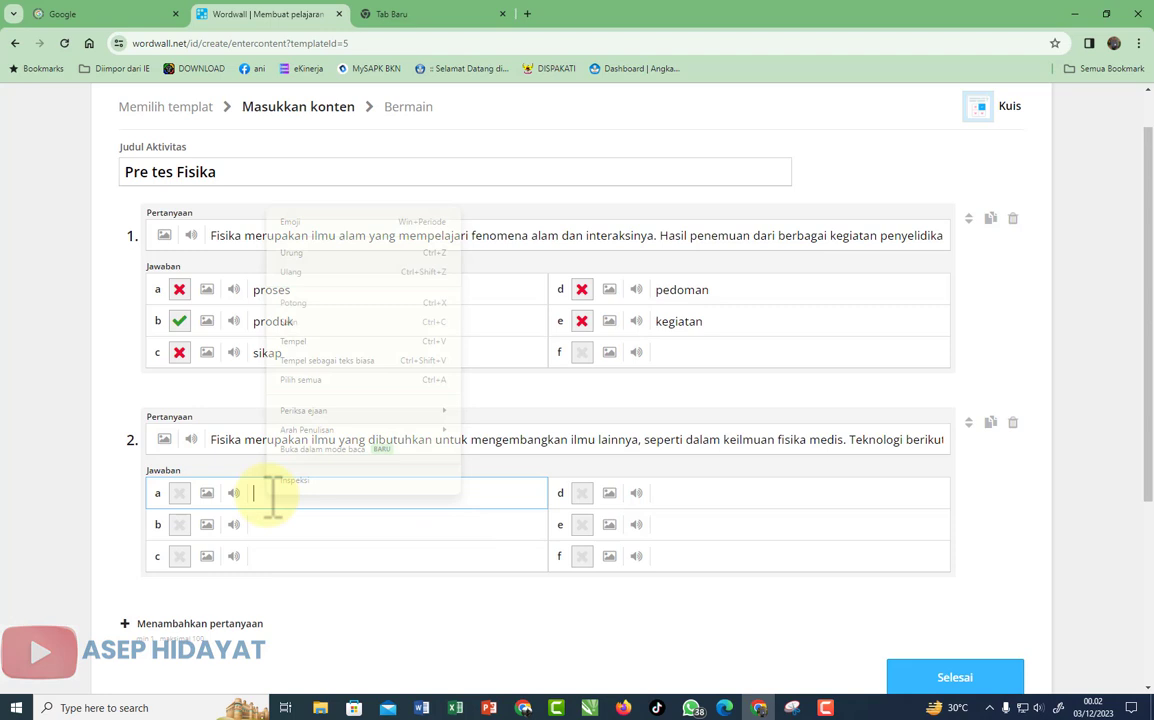
click(304, 340)
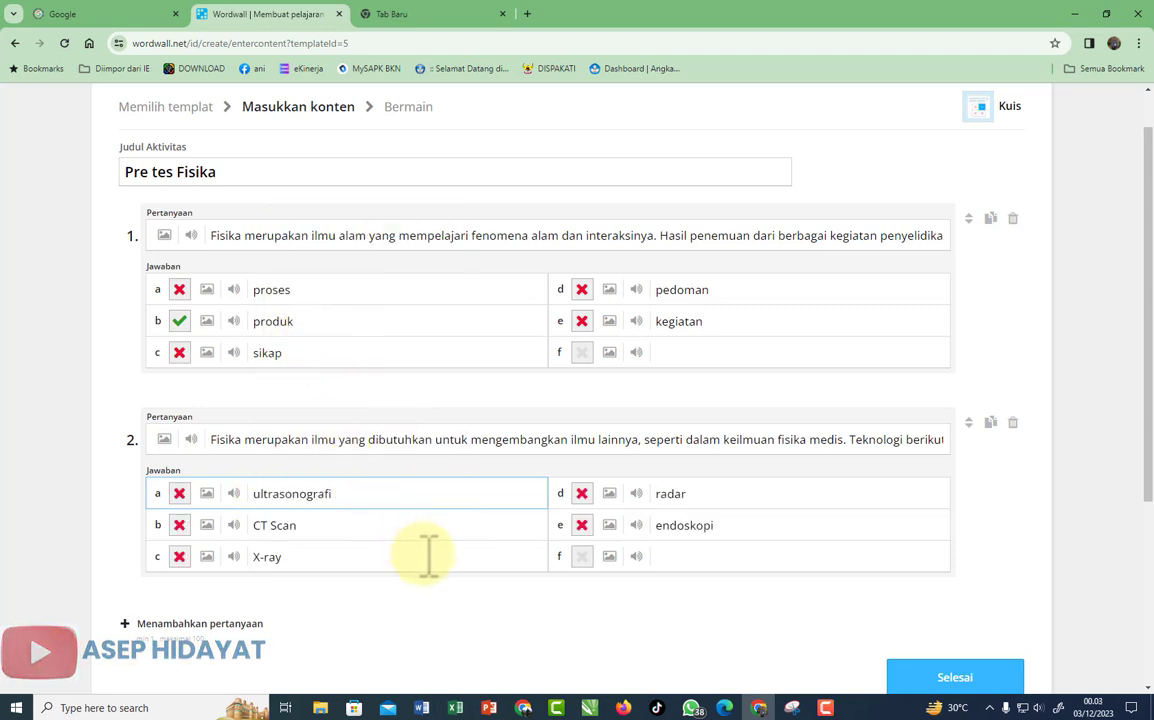
click(581, 493)
Step: Add an empty question 3 to the Wordwall quiz
scroll(450, 550, down, 1)
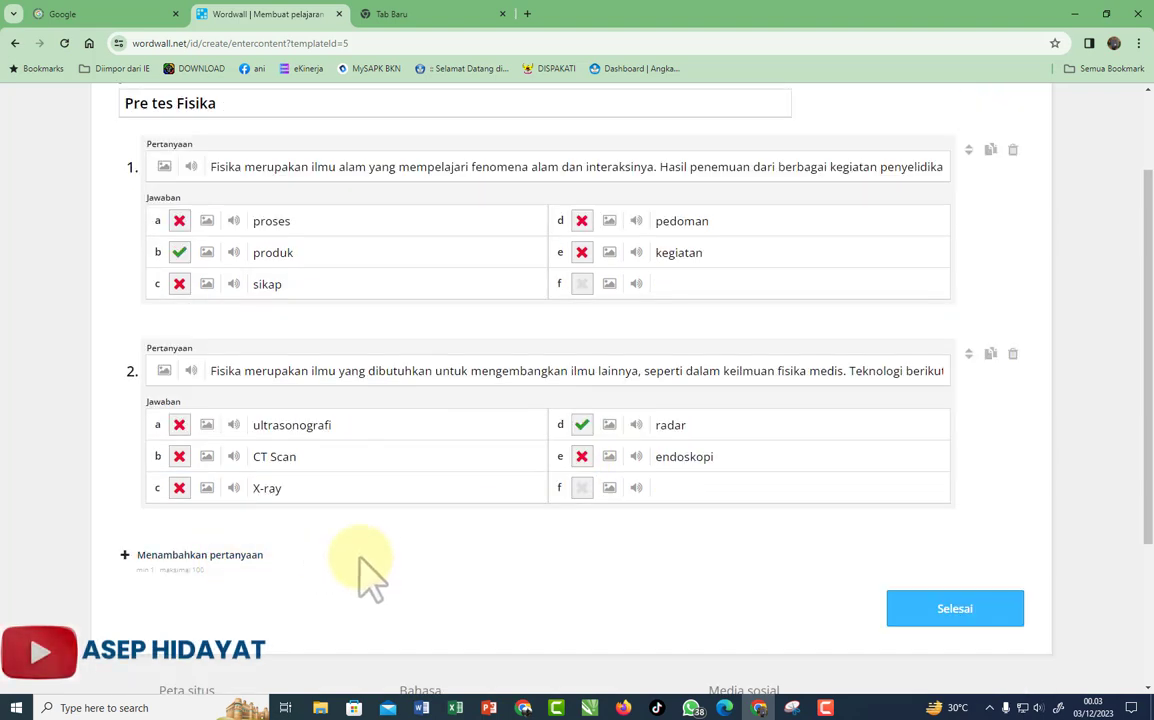
click(230, 556)
Step: Save the vector grid picture from the Word document as 2.jpg in the GAMBAR SOAL folder, overwriting the existing file
mouse_move(422, 708)
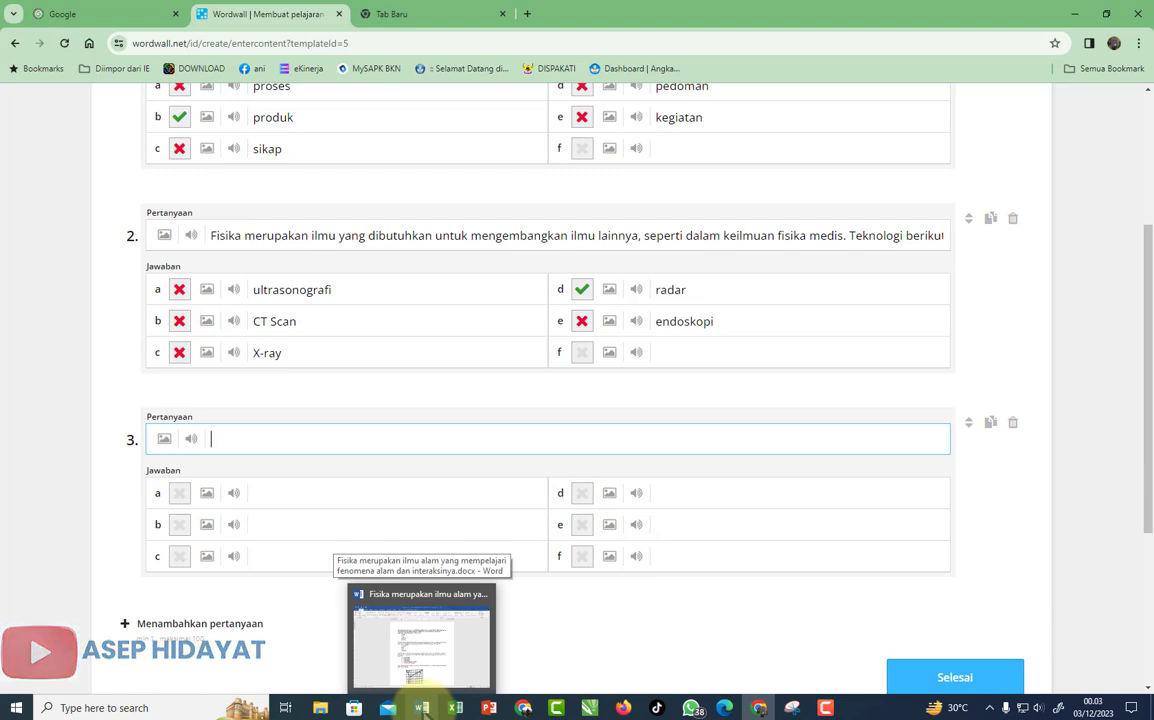
click(422, 706)
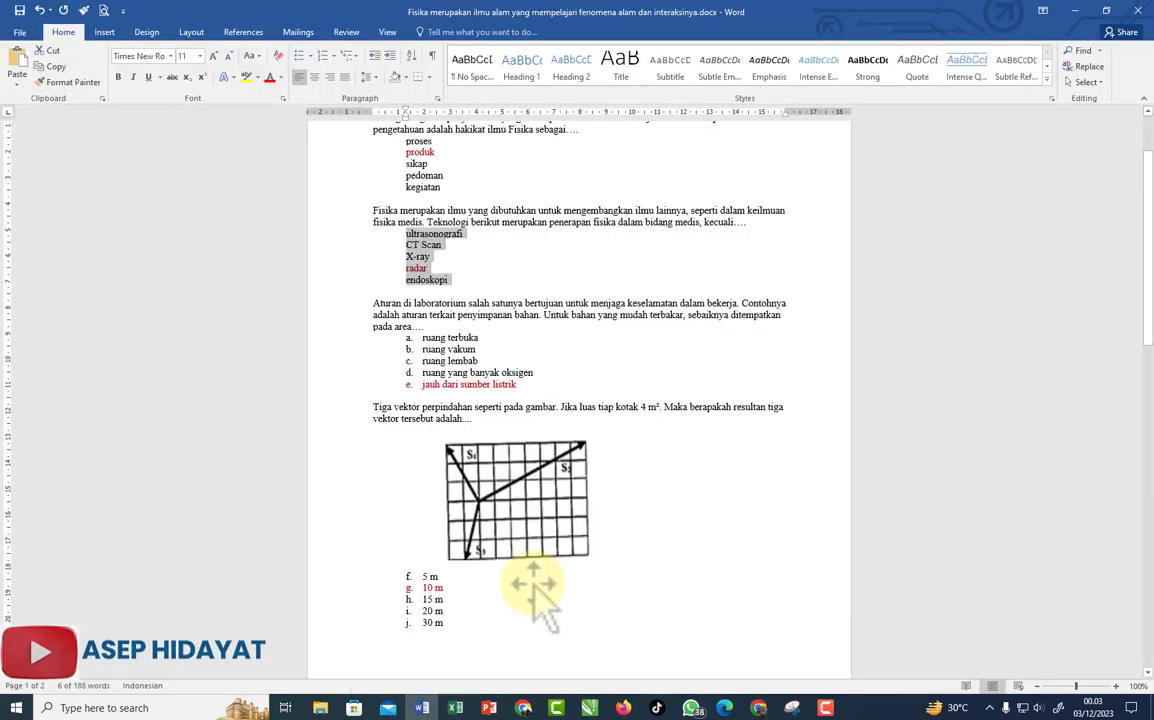
click(517, 487)
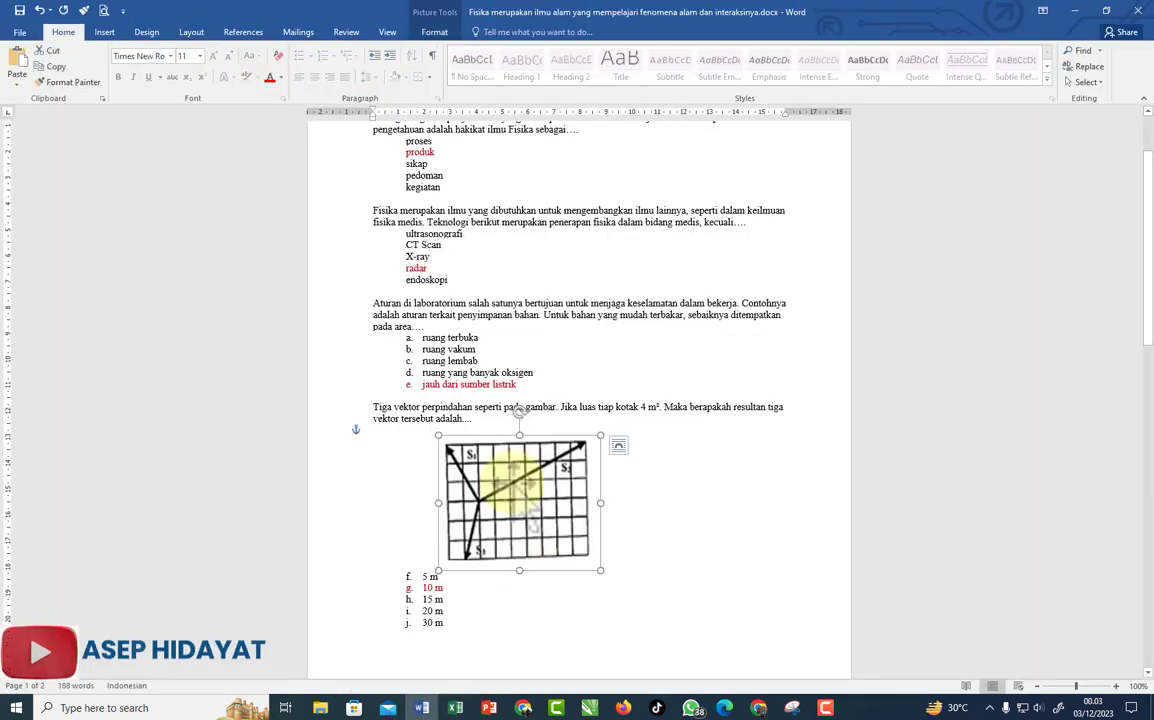
right_click(518, 488)
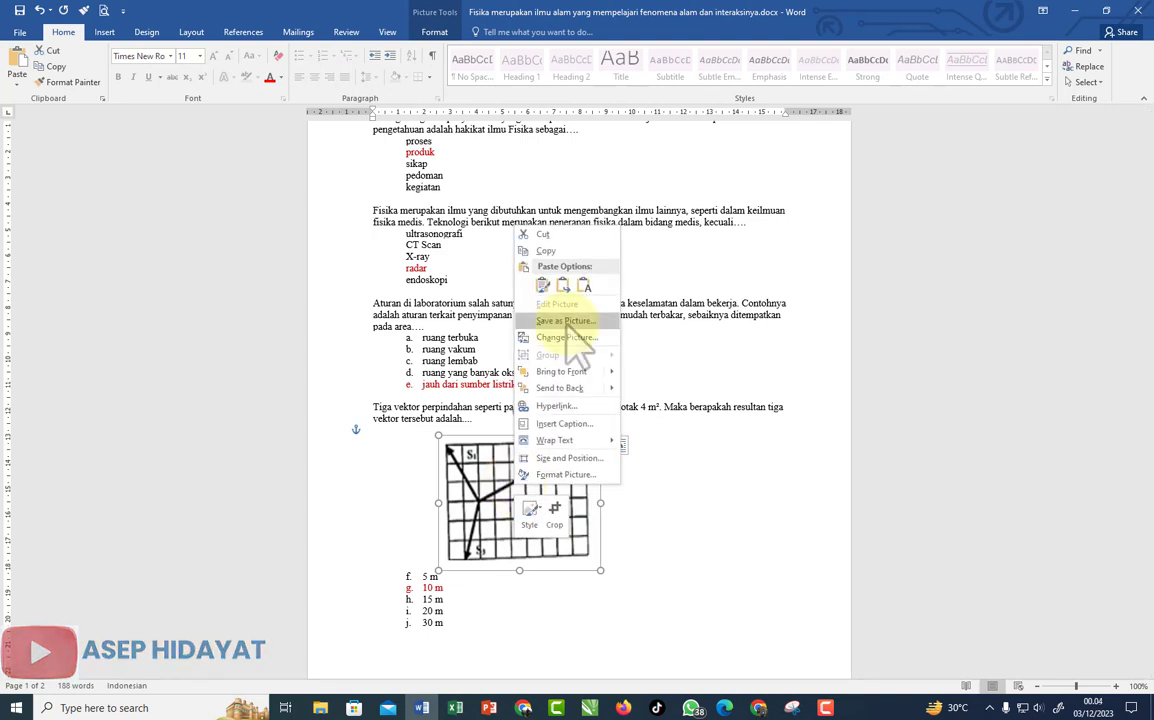
click(566, 321)
scroll(103, 240, down, 3)
click(84, 232)
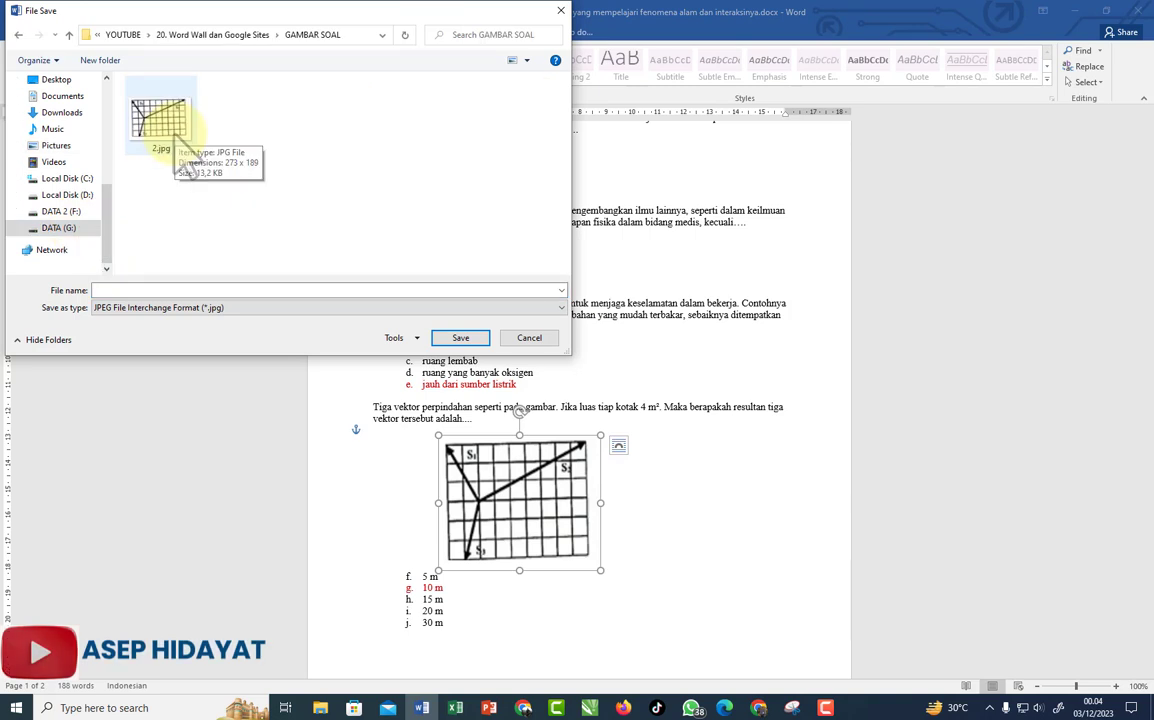
click(180, 155)
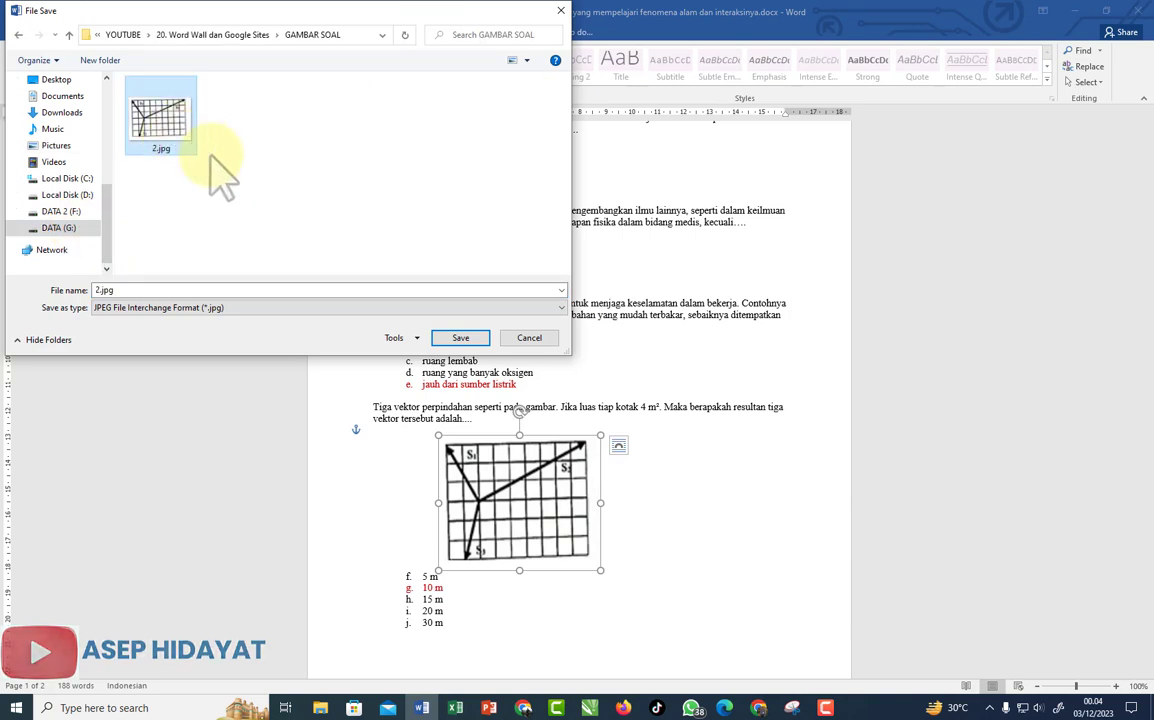
click(460, 338)
click(612, 354)
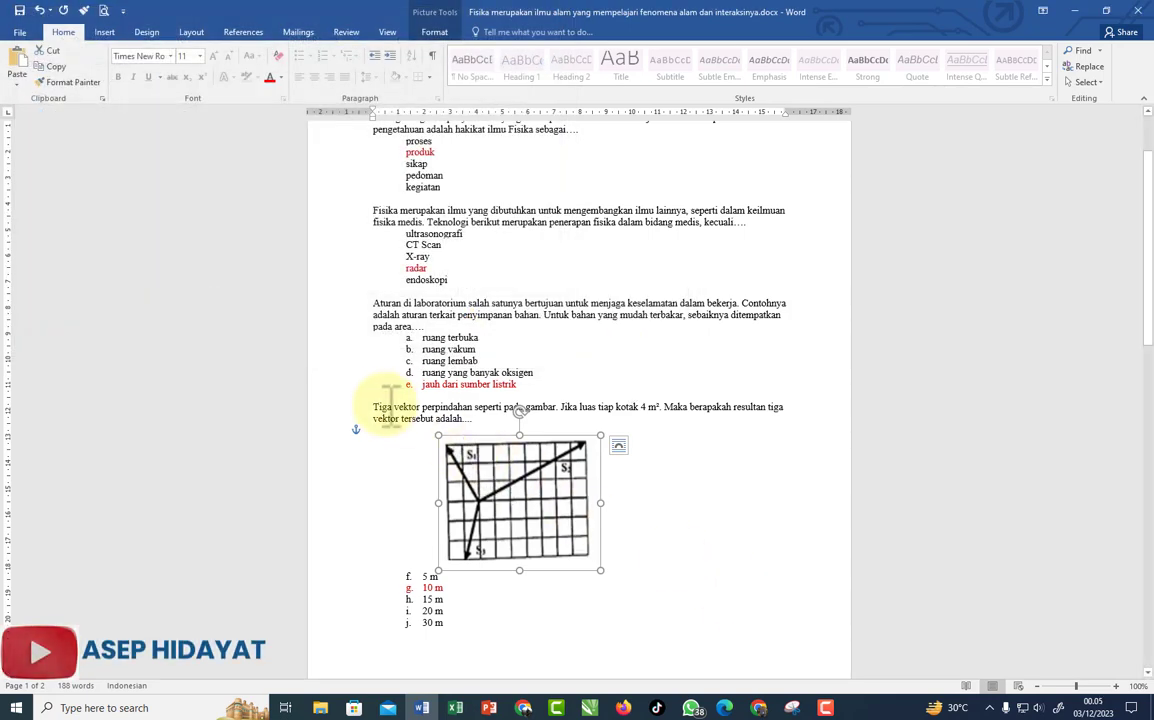
Step: Copy the "Tiga vektor perpindahan" question text from the Word document into question 3 of the Wordwall quiz
drag(383, 408, 451, 438)
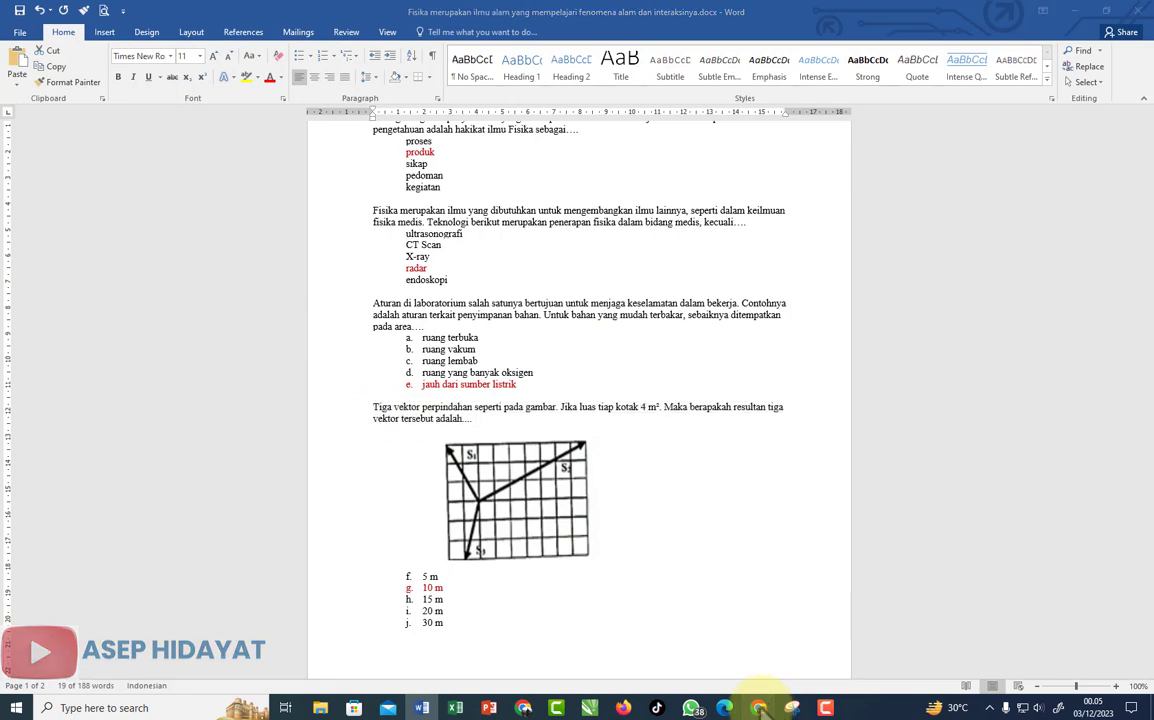
click(759, 708)
right_click(241, 439)
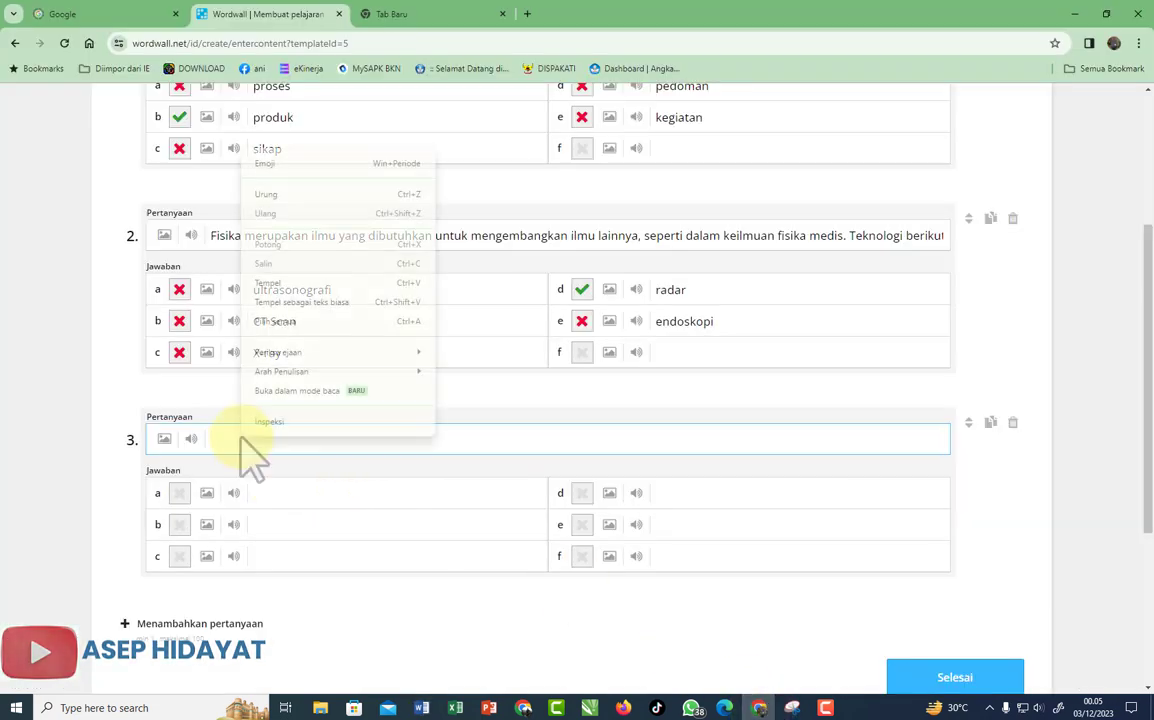
click(268, 283)
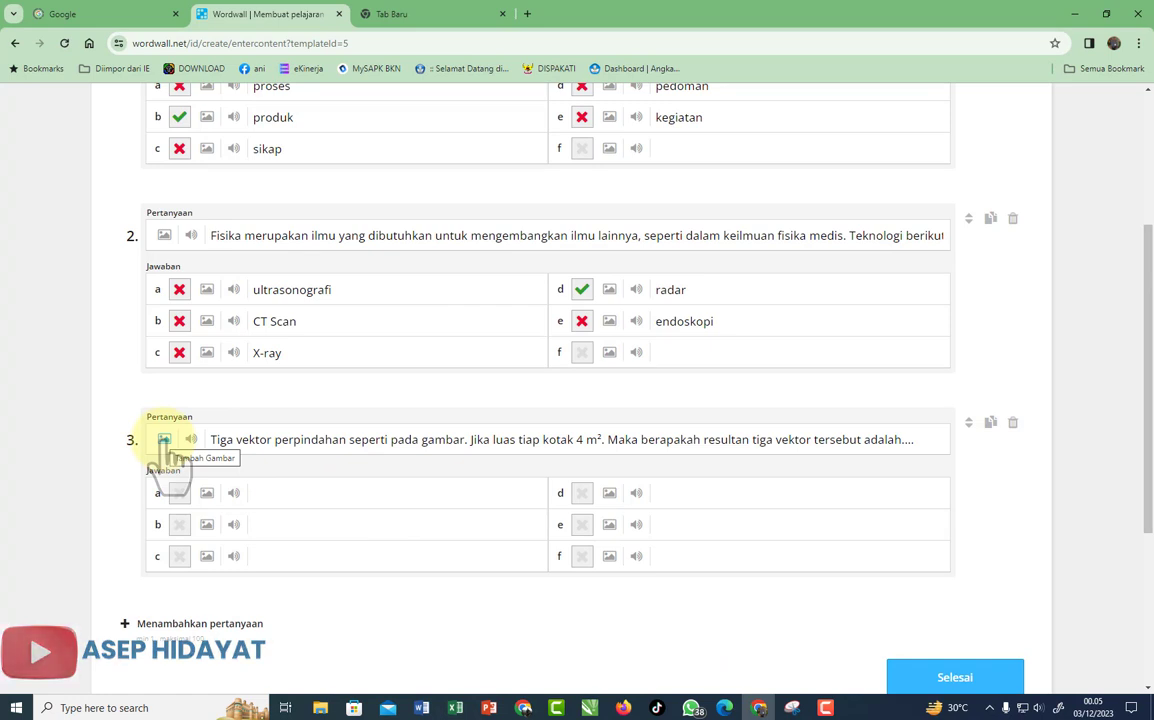
Step: Upload 2.jpg from the GAMBAR SOAL folder on drive G as the picture for question 3
click(164, 440)
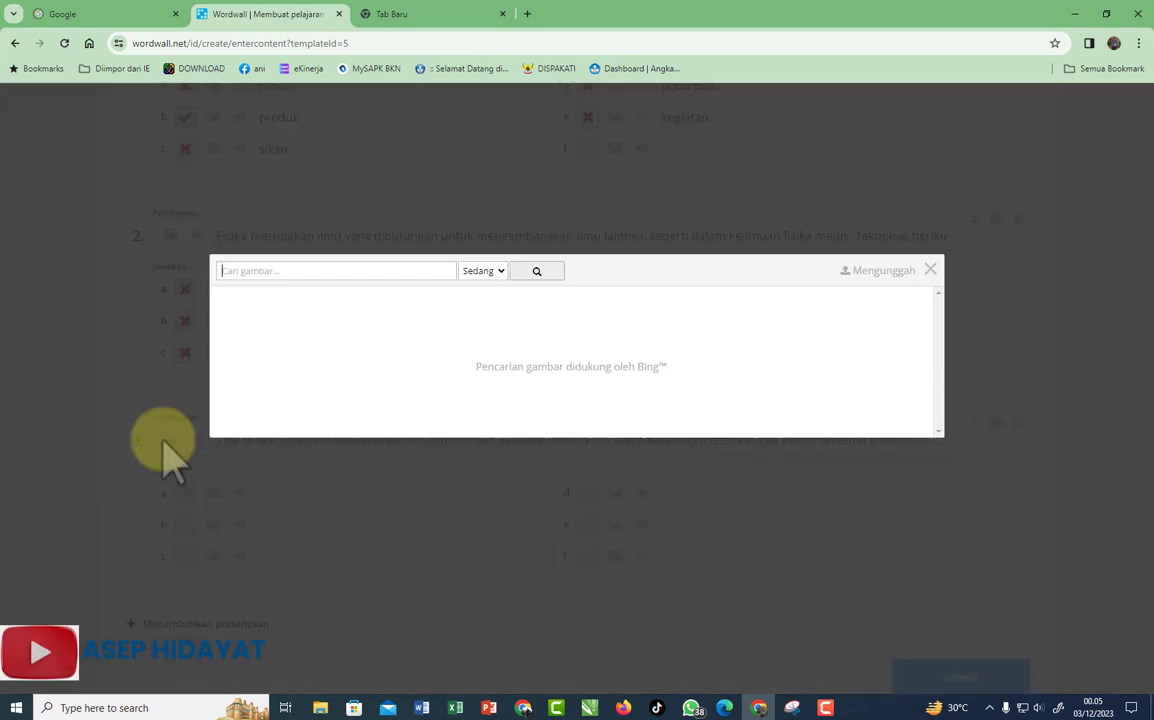
click(872, 272)
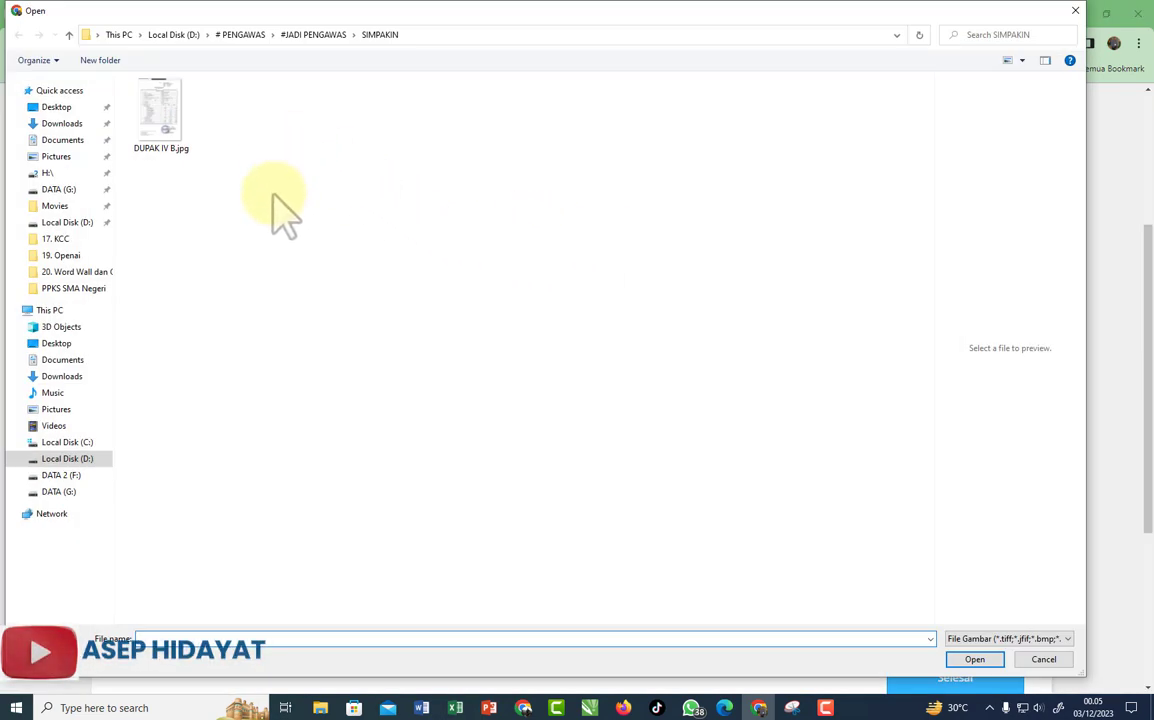
click(66, 492)
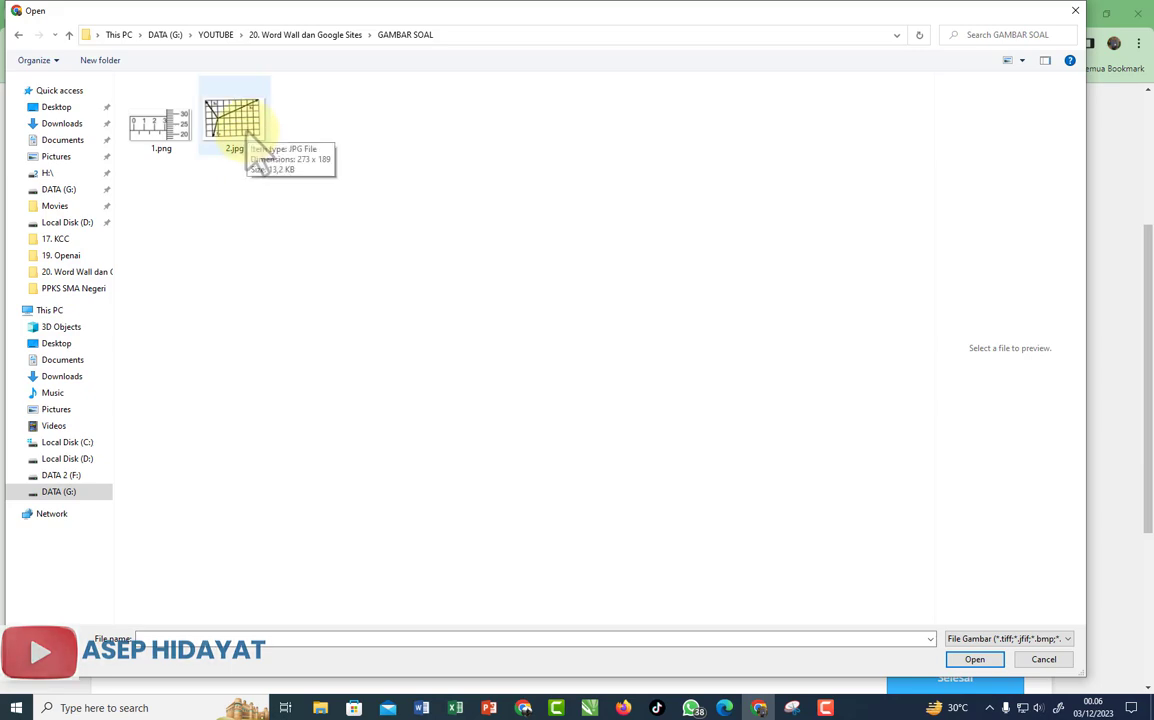
click(245, 128)
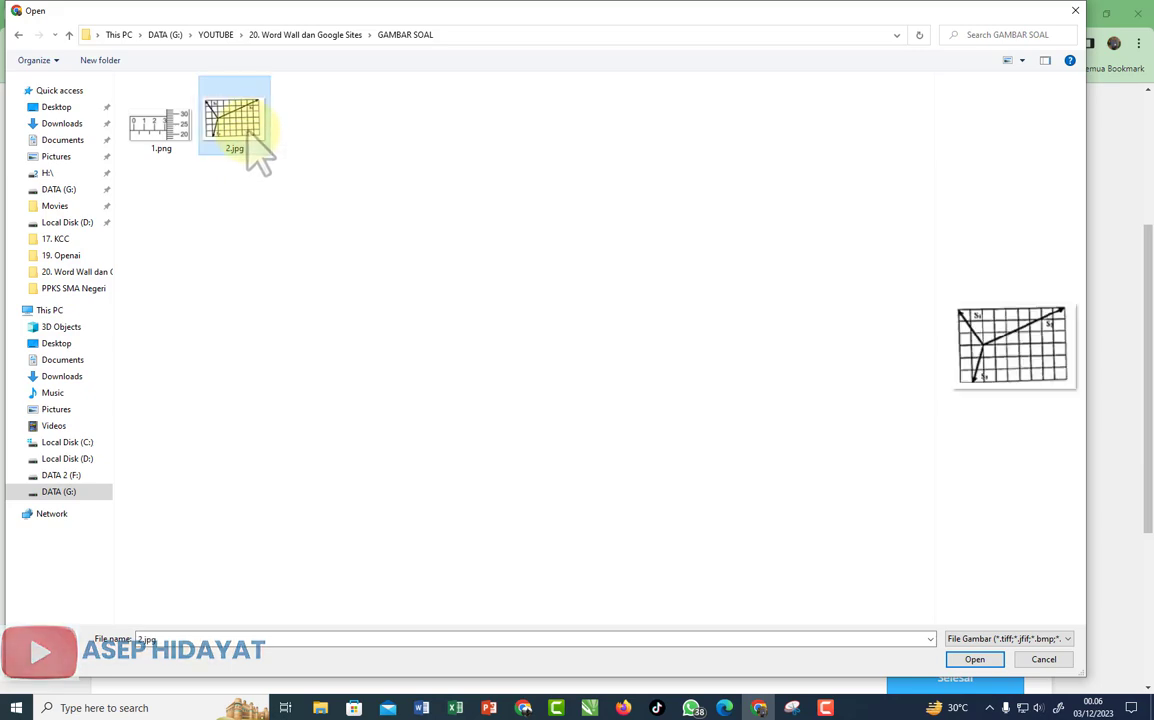
click(976, 661)
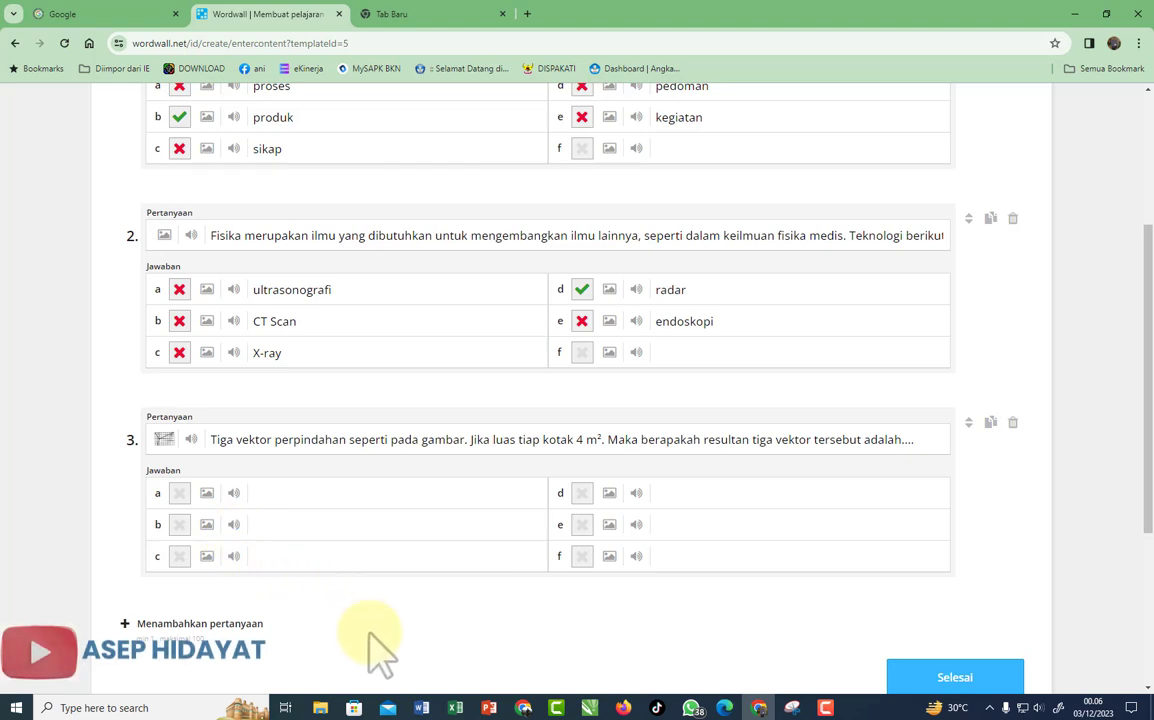
Step: In the Word document, remove the list lettering from the vector question's options 5 m to 30 m and copy them
click(422, 700)
scroll(415, 560, down, 1)
drag(422, 510, 445, 558)
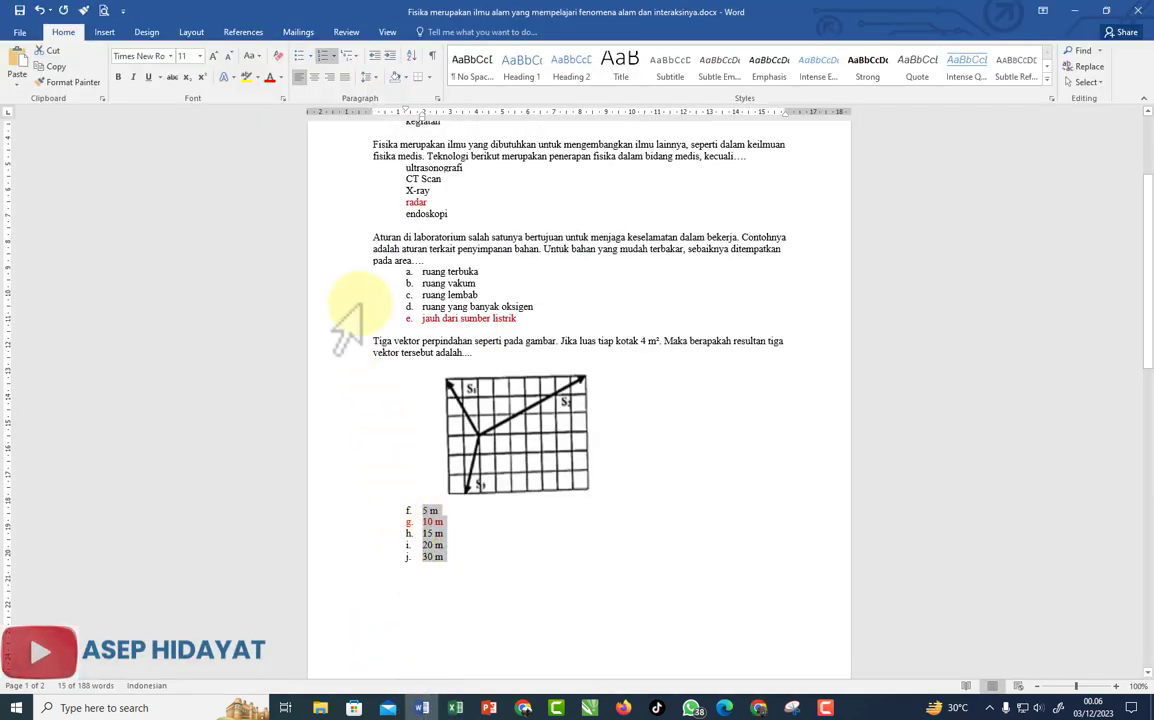
click(321, 56)
right_click(422, 543)
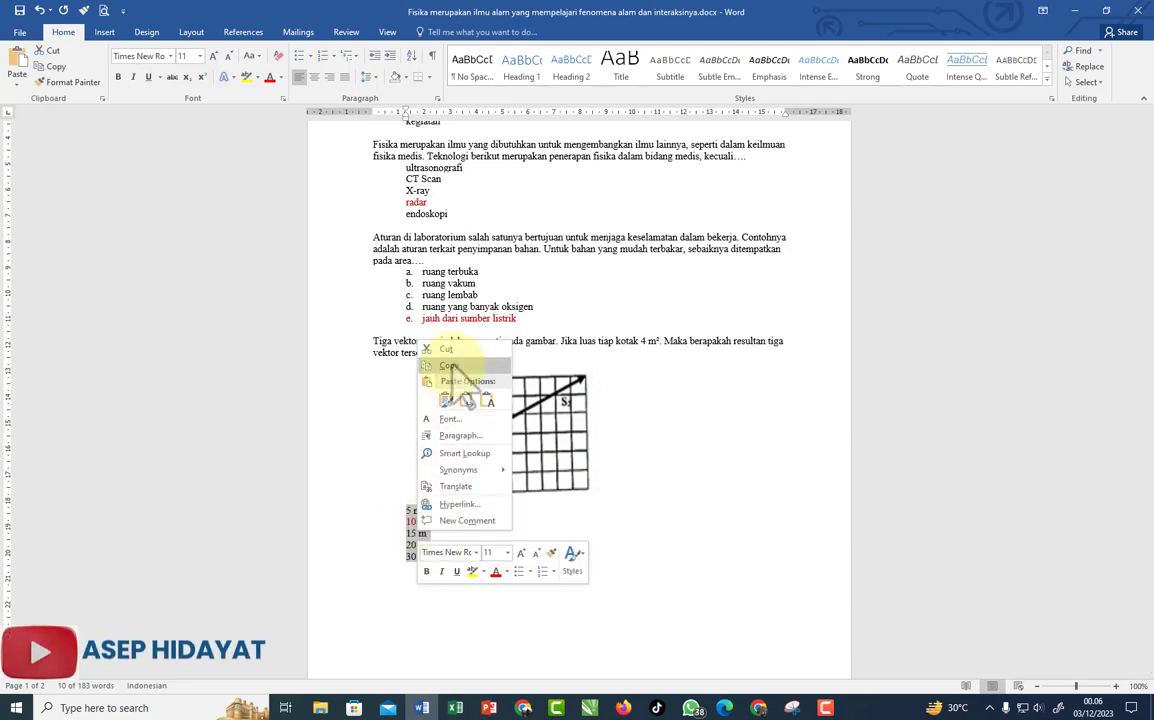
click(440, 366)
Step: Paste the copied options 5 m to 30 m into question 3's answers in Wordwall and mark 10 m as correct
click(758, 708)
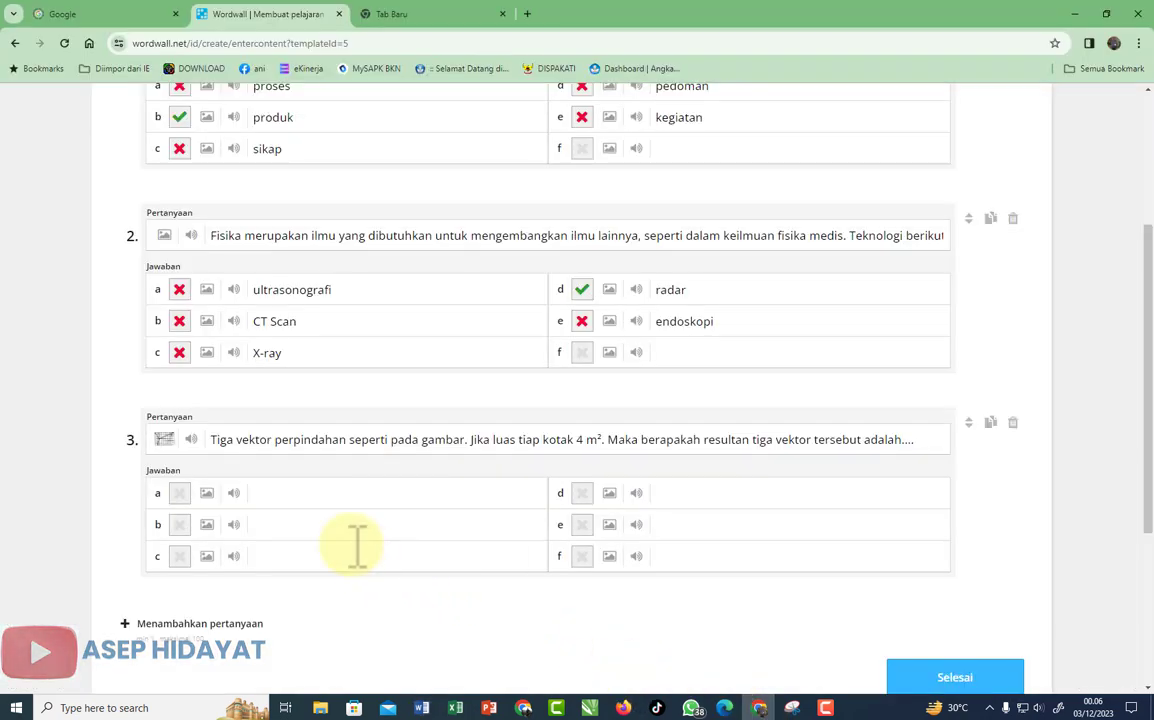
click(283, 493)
right_click(283, 493)
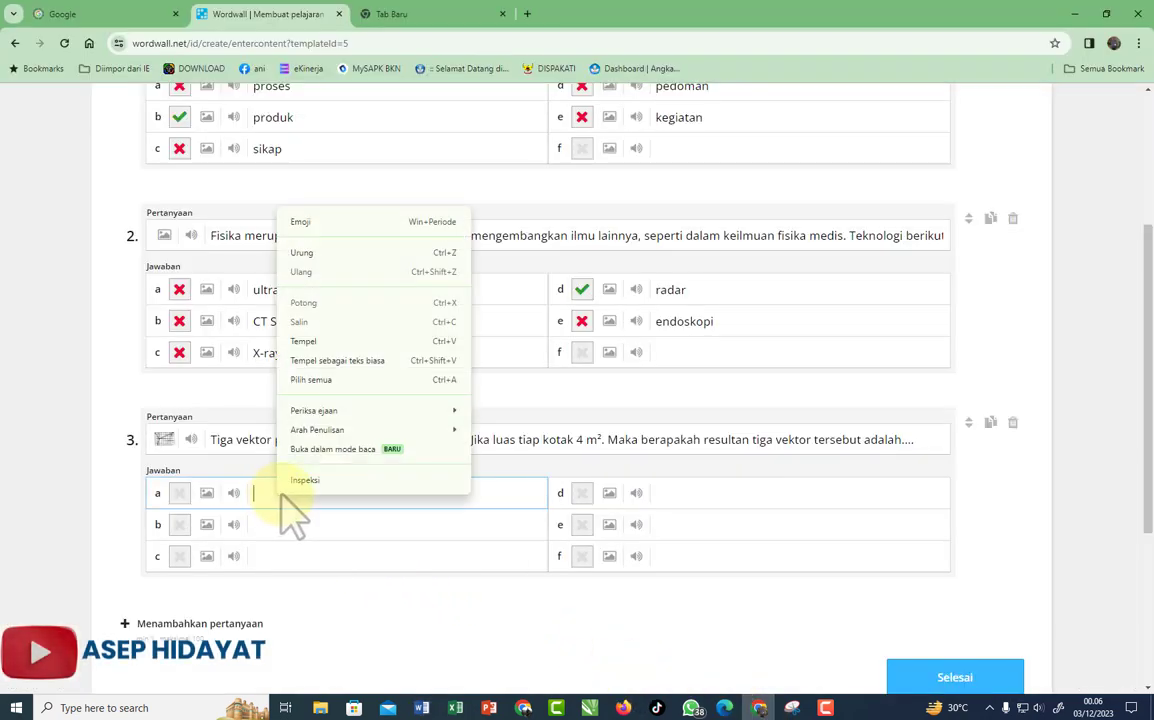
click(322, 343)
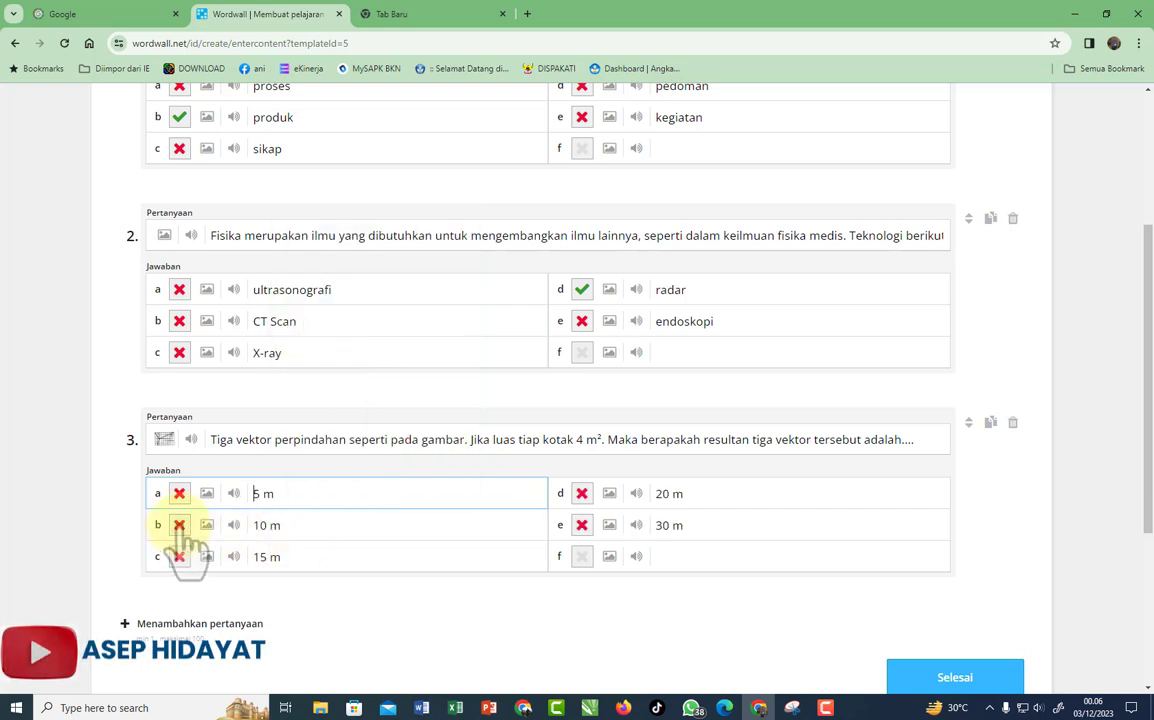
Step: Add question 4 to the quiz and fill it with the "Aturan di laboratorium" question text copied from the Word document
scroll(300, 545, down, 2)
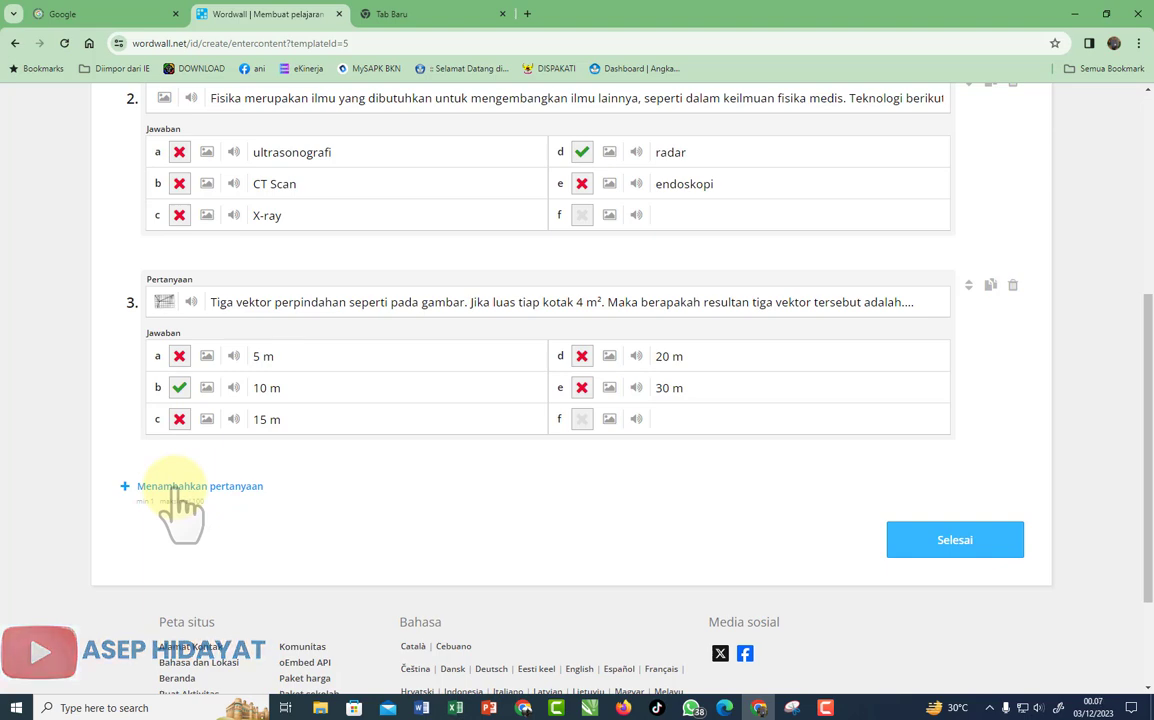
click(176, 487)
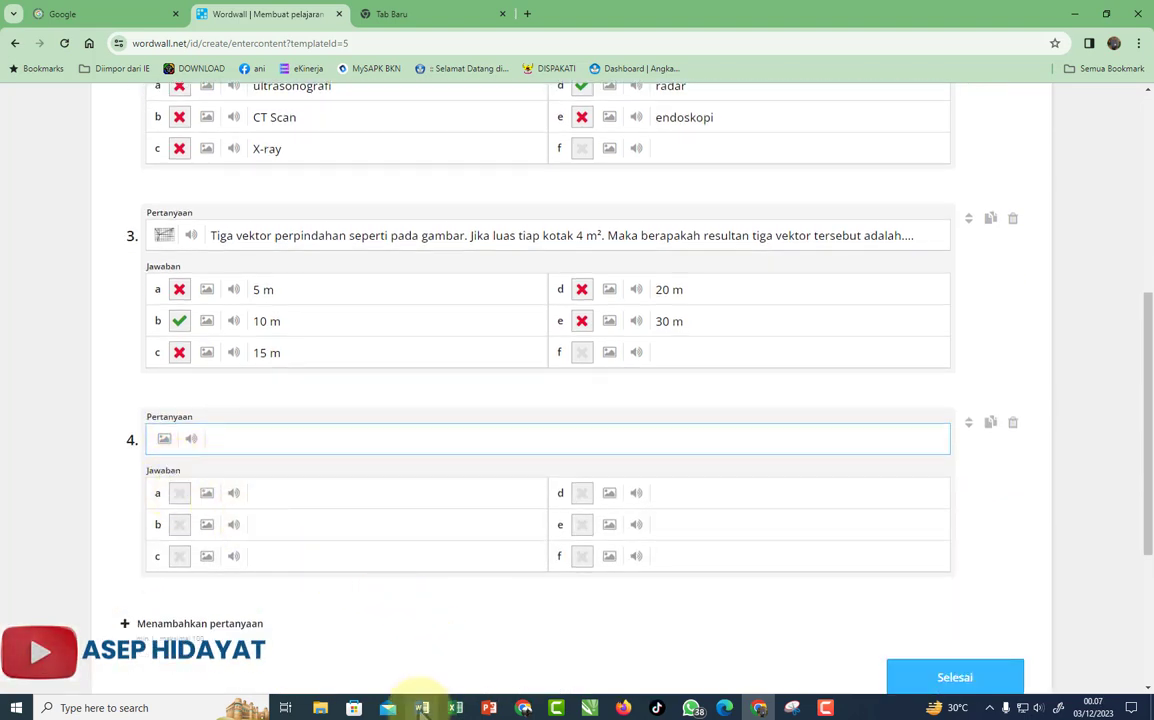
click(422, 707)
scroll(420, 400, up, 1)
drag(373, 302, 433, 325)
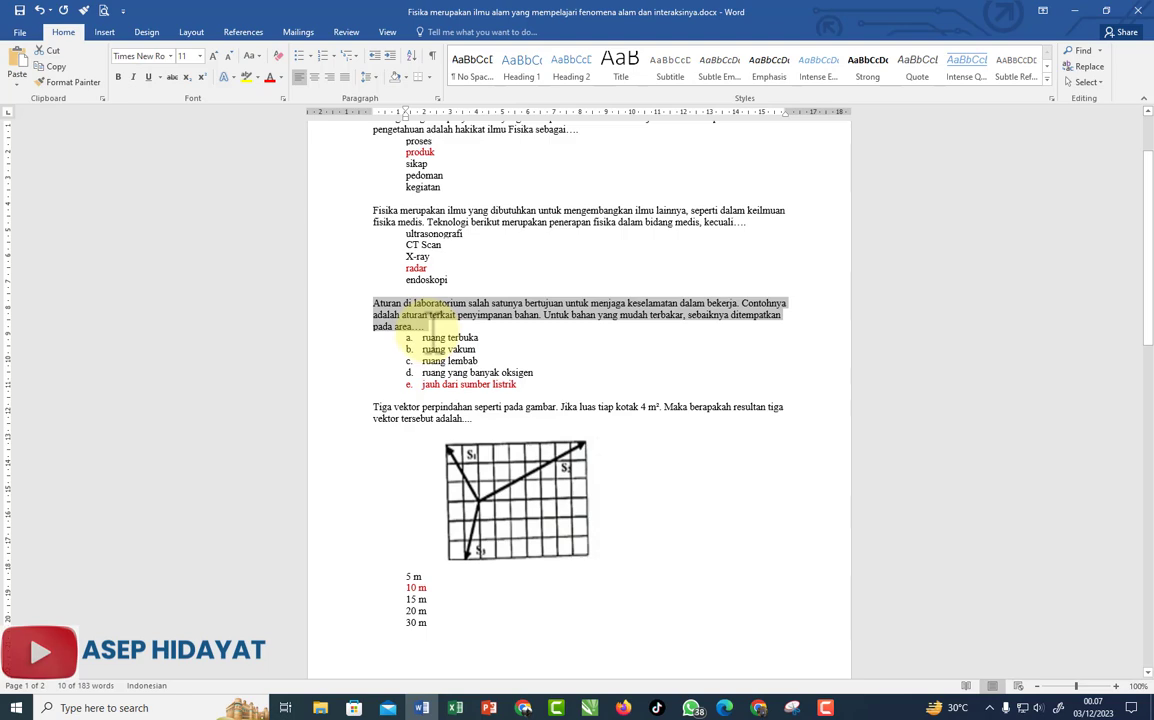
right_click(433, 325)
click(453, 340)
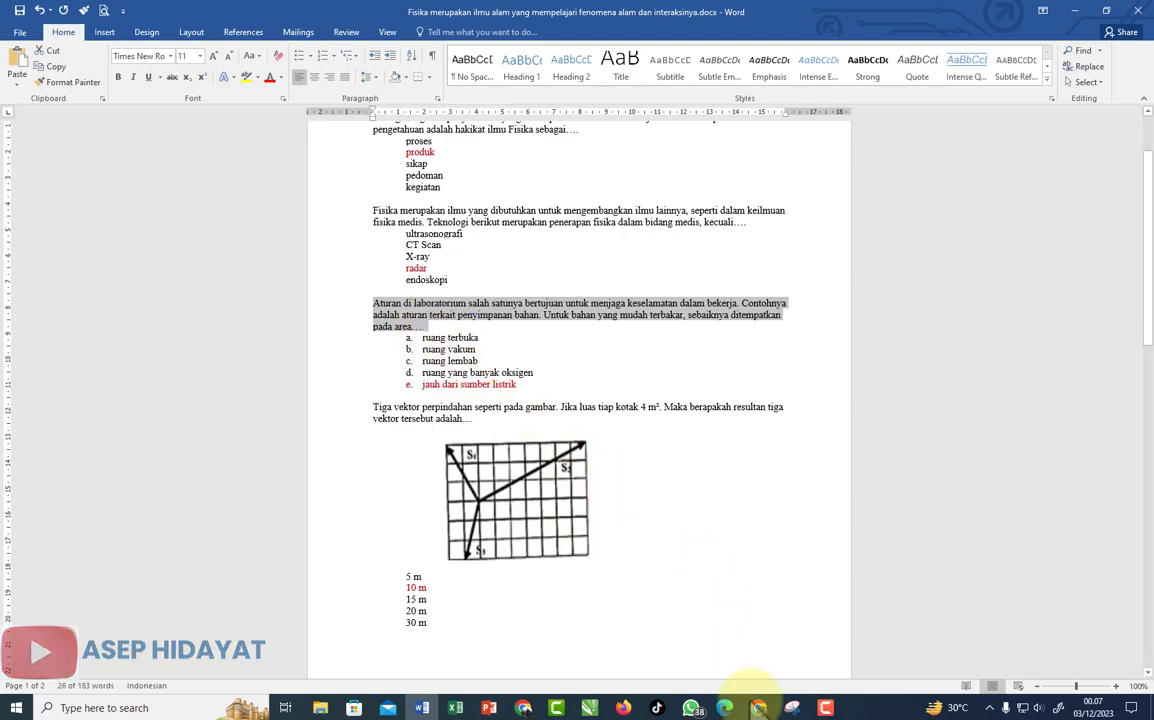
click(758, 706)
right_click(222, 440)
click(250, 300)
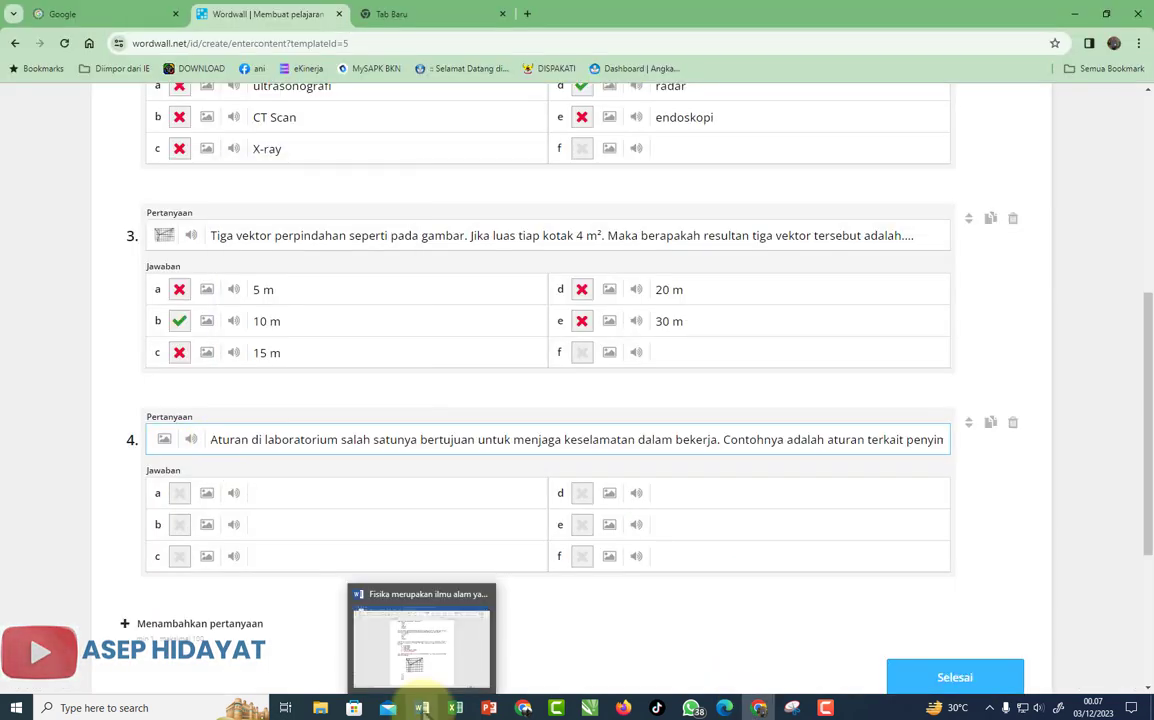
Step: Copy the options ruang terbuka to jauh dari sumber listrik from Word into question 4's answers and mark jauh dari sumber listrik as correct
click(422, 707)
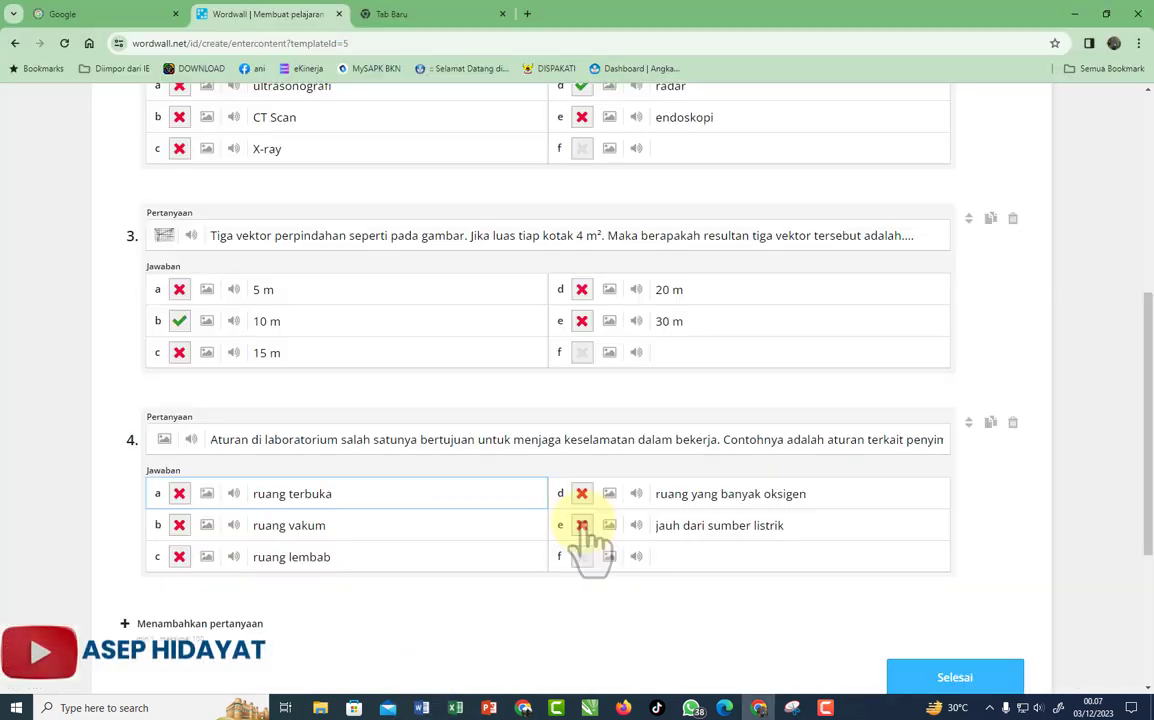
click(582, 525)
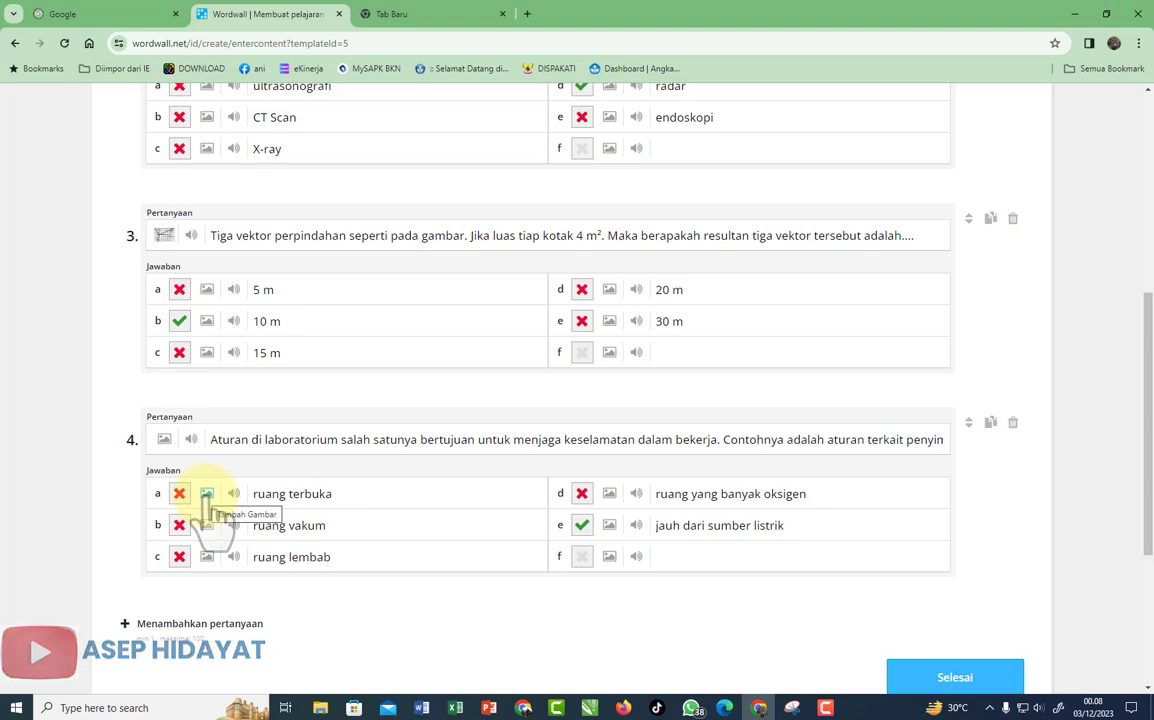
Step: Add an empty question 5 to the Wordwall quiz
scroll(210, 508, down, 3)
click(195, 333)
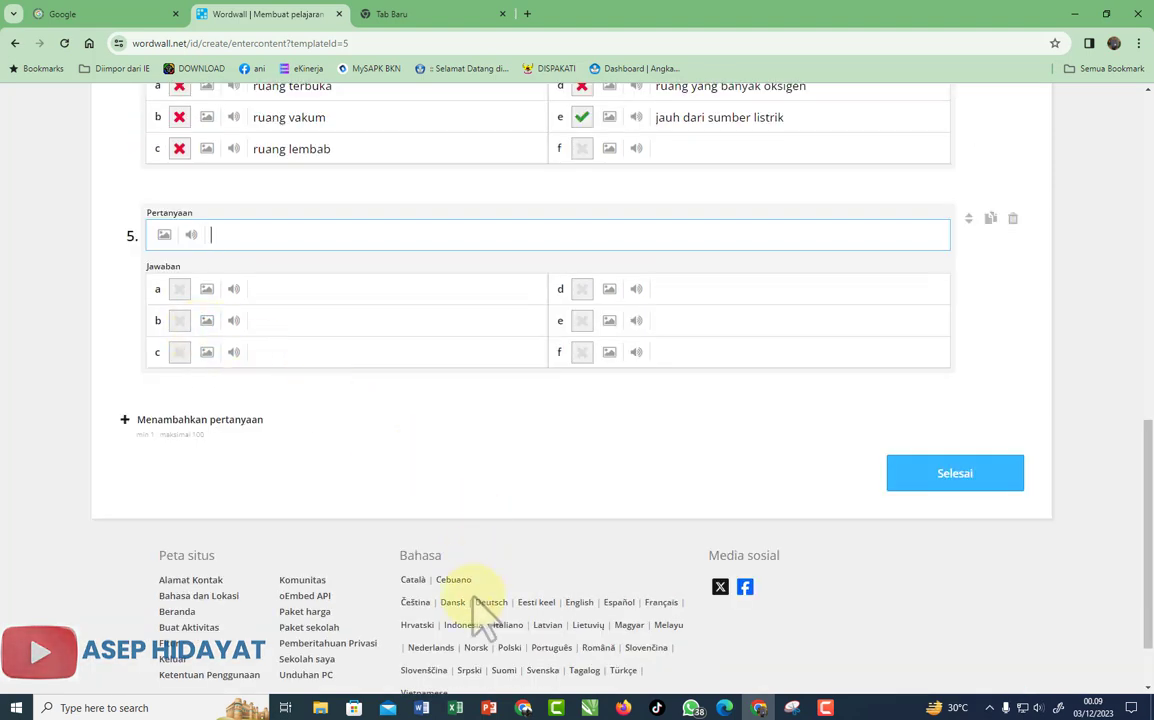
Step: Merge the two-paragraph "Diberikan dua buah vektor gaya" question in Word into one paragraph and copy it into question 5 in Wordwall
click(421, 708)
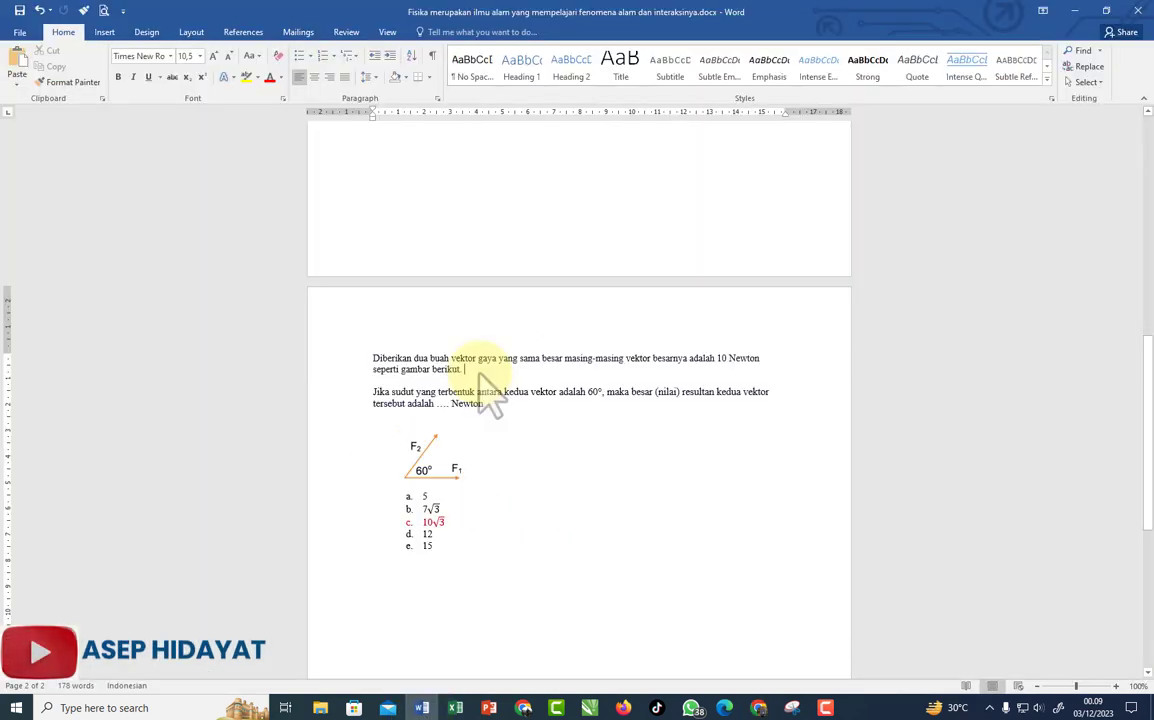
key(Delete)
key(Delete)
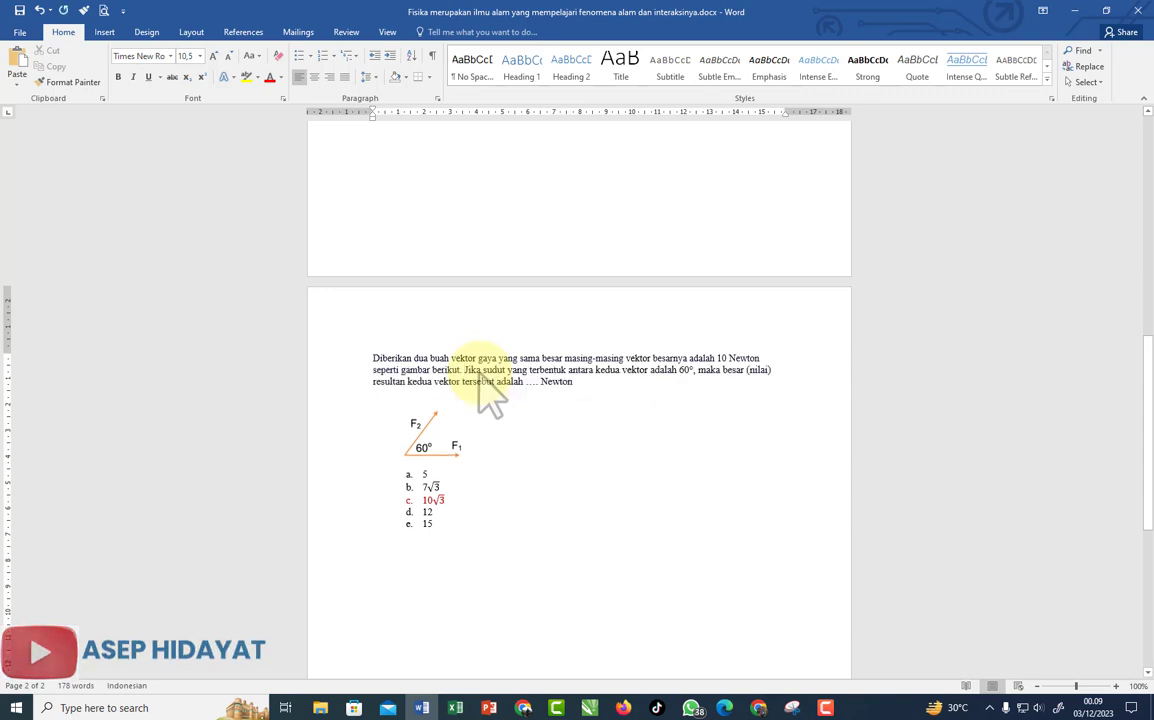
triple_click(528, 381)
right_click(530, 362)
click(565, 388)
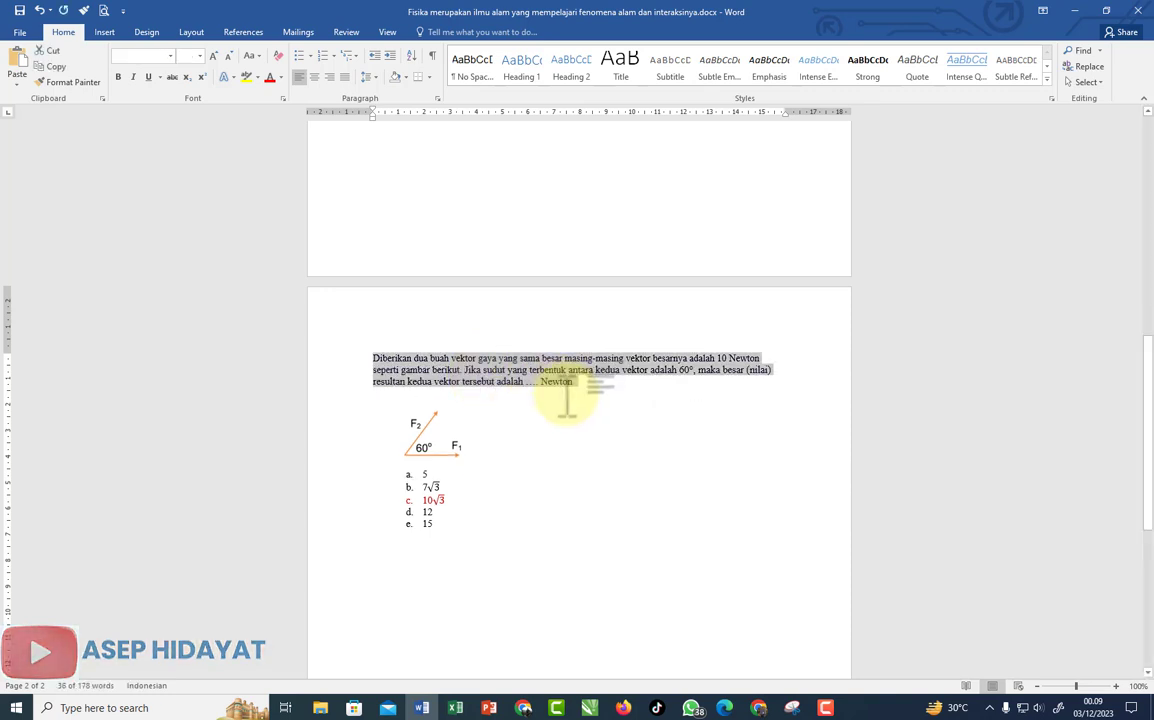
click(758, 708)
right_click(240, 236)
click(298, 388)
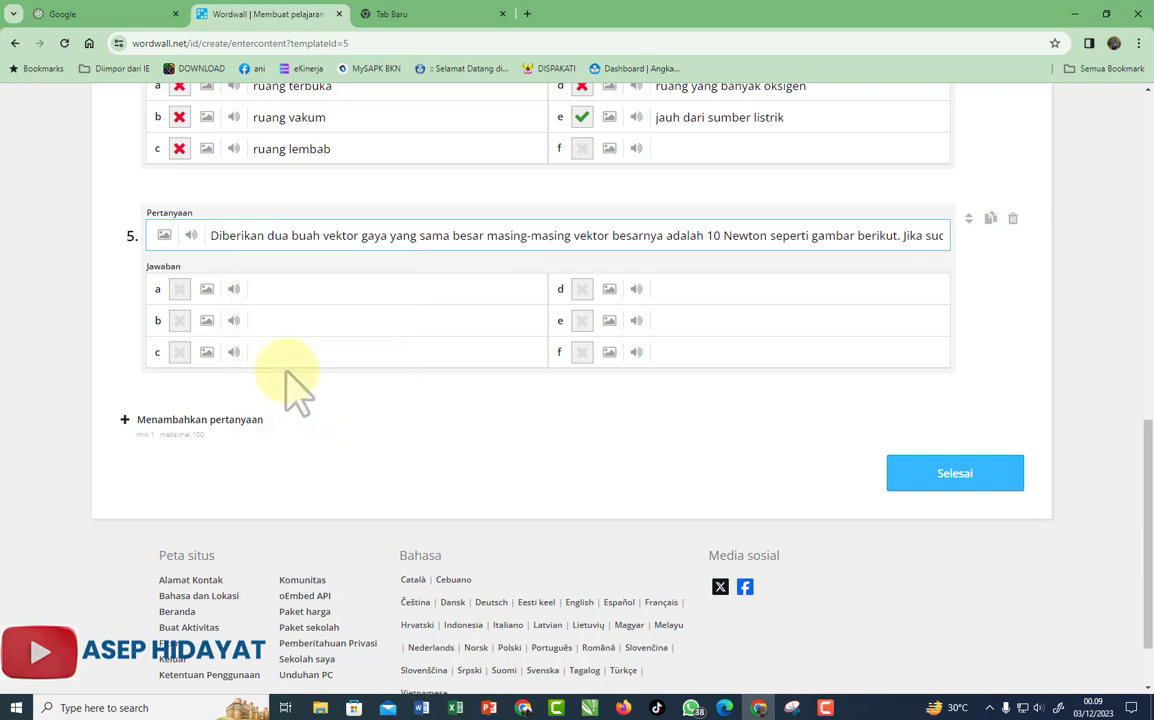
Step: Save the F1 and F2 vector picture from the Word document as 3.png in the GAMBAR SOAL folder
click(422, 708)
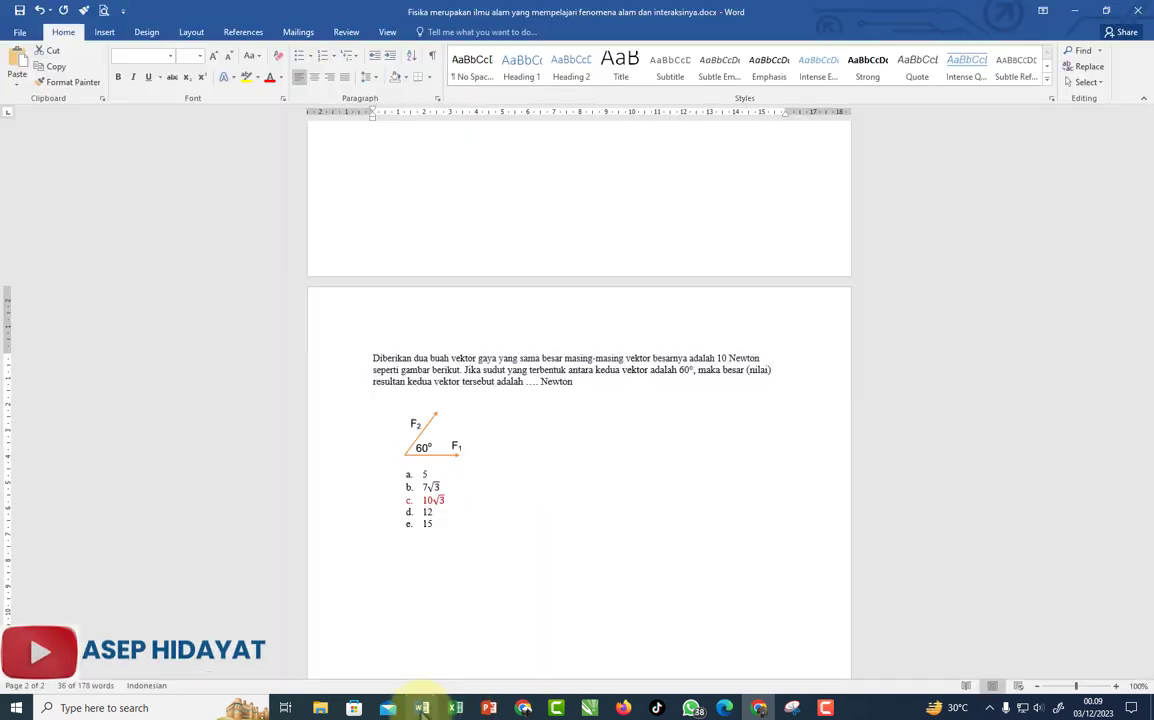
click(428, 442)
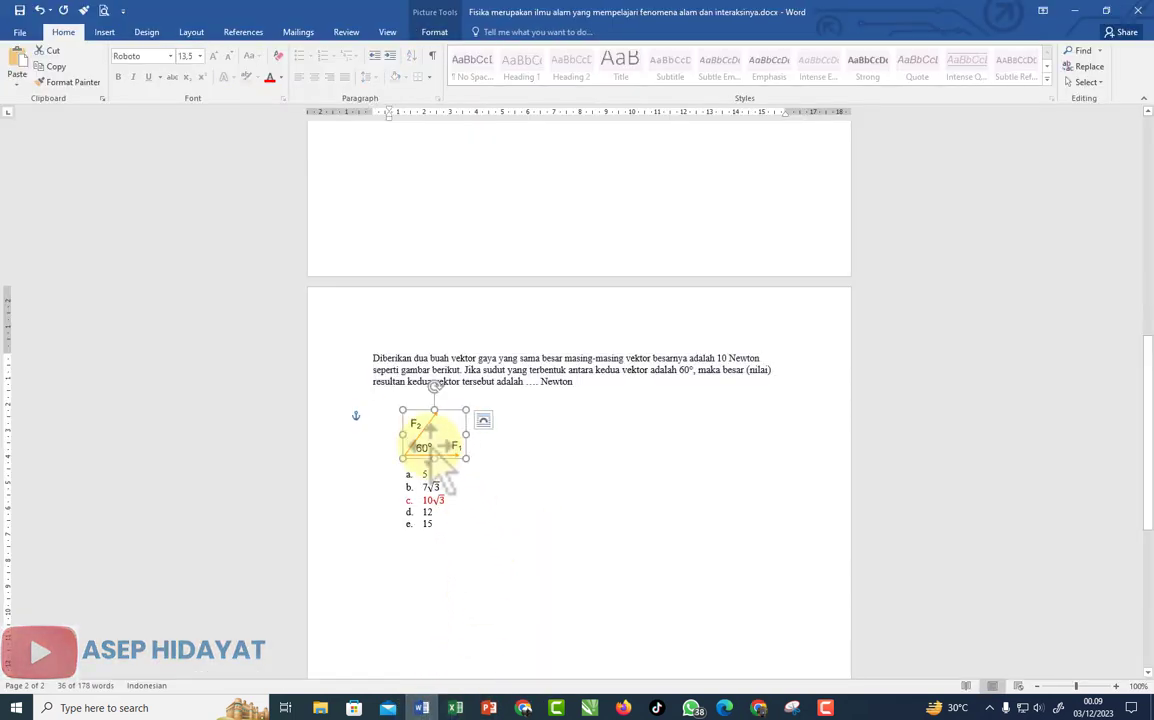
right_click(433, 452)
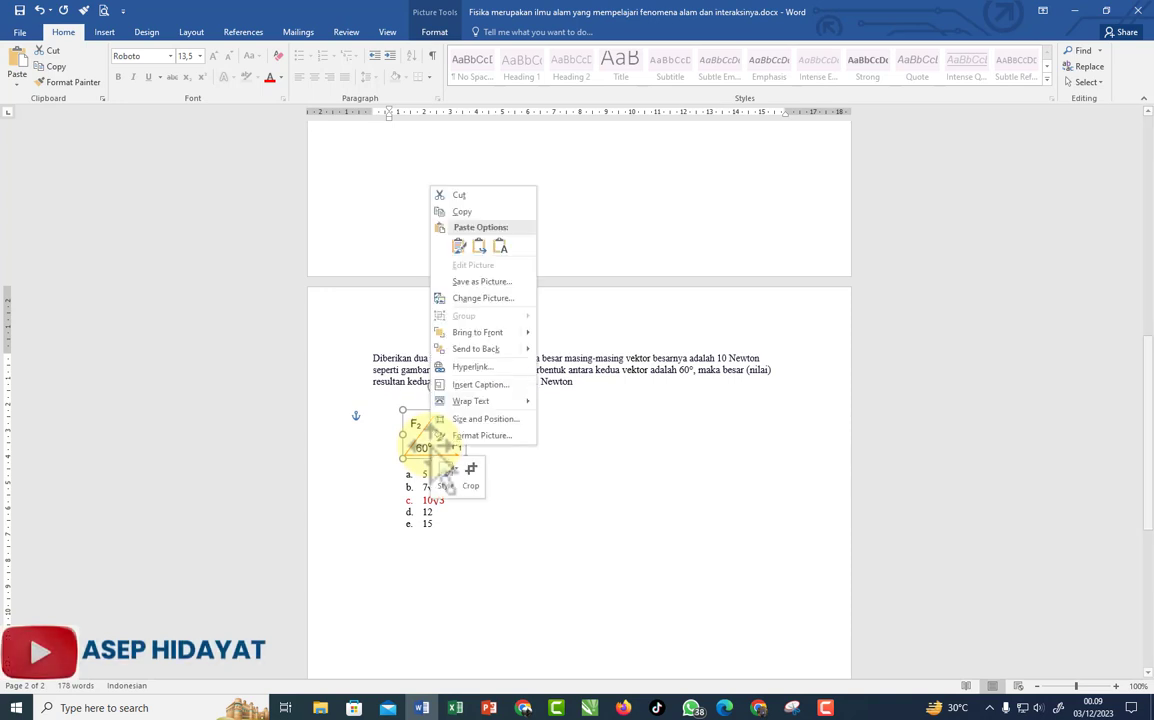
click(476, 283)
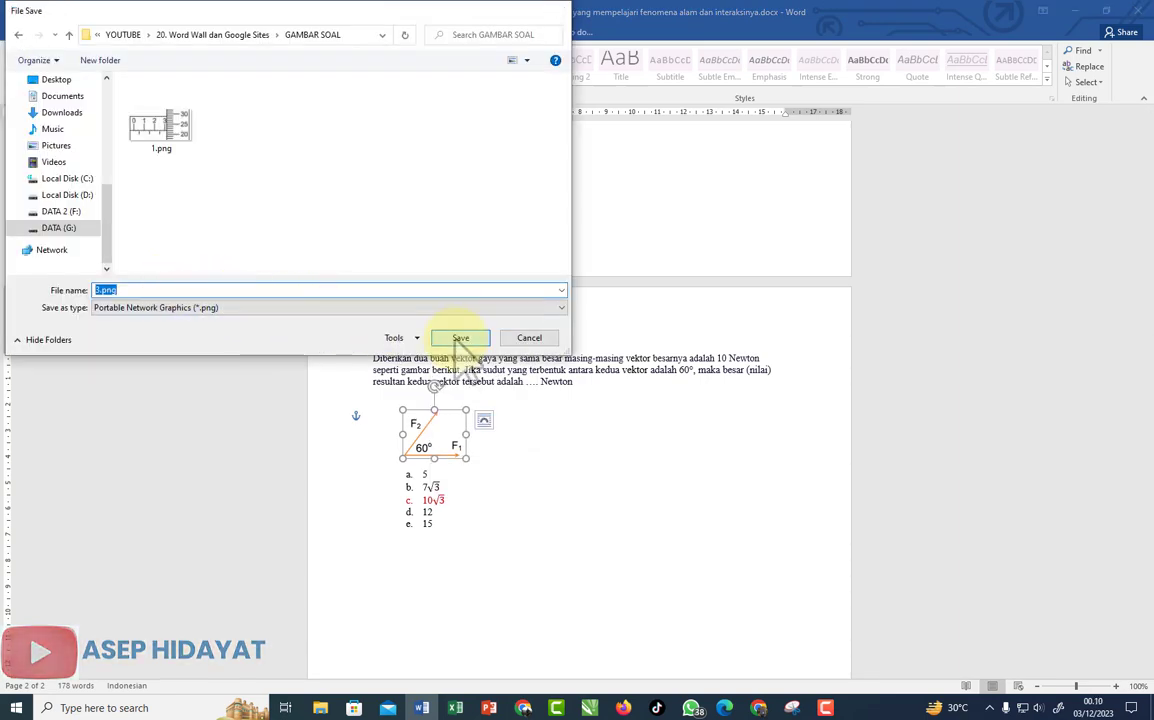
click(456, 335)
Step: Upload 3.png from the GAMBAR SOAL folder as the picture of question 5 in Wordwall
key(alt+Tab)
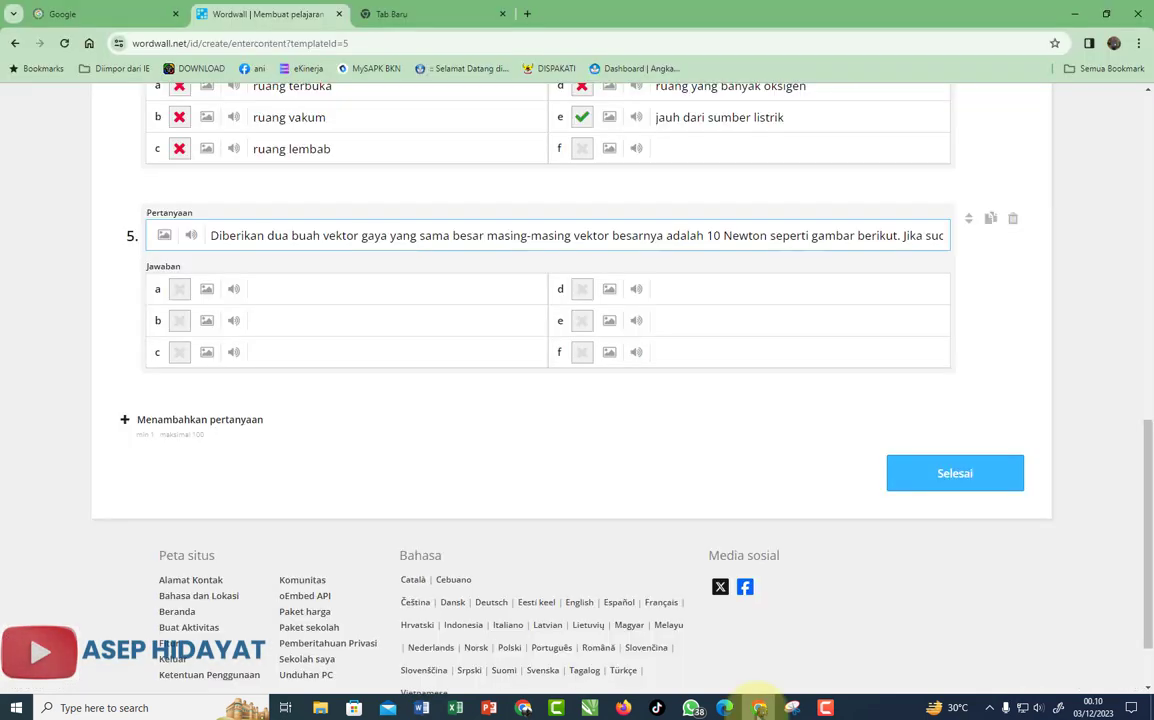
click(164, 236)
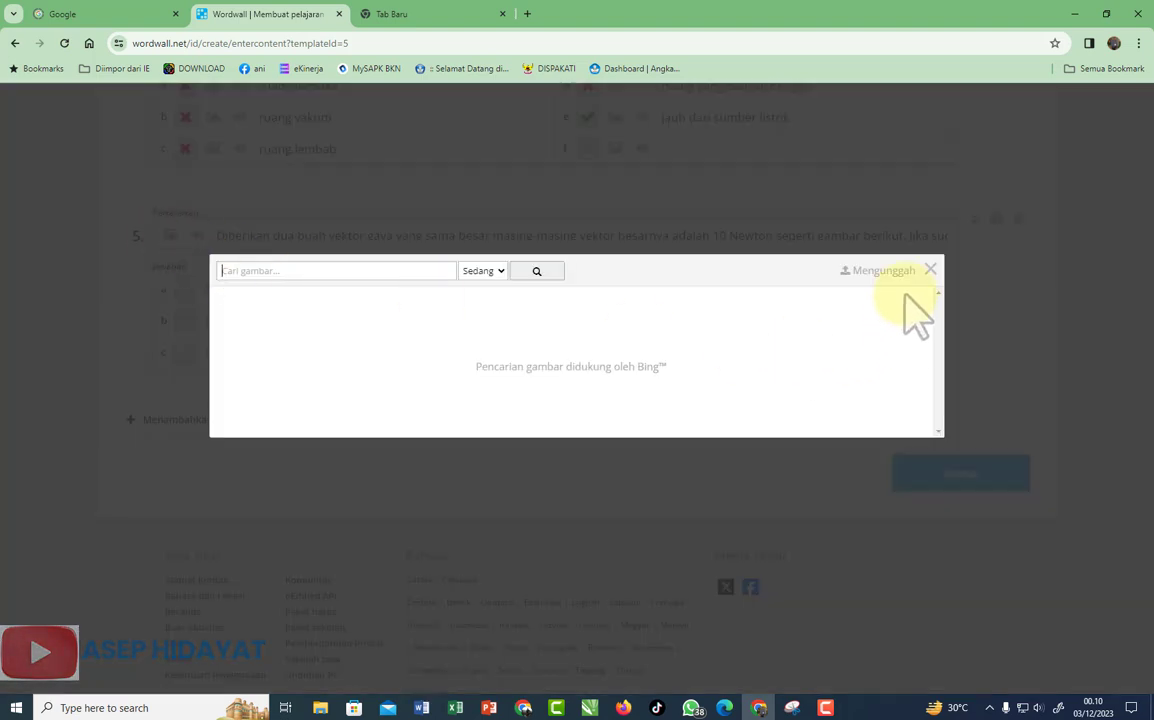
click(877, 270)
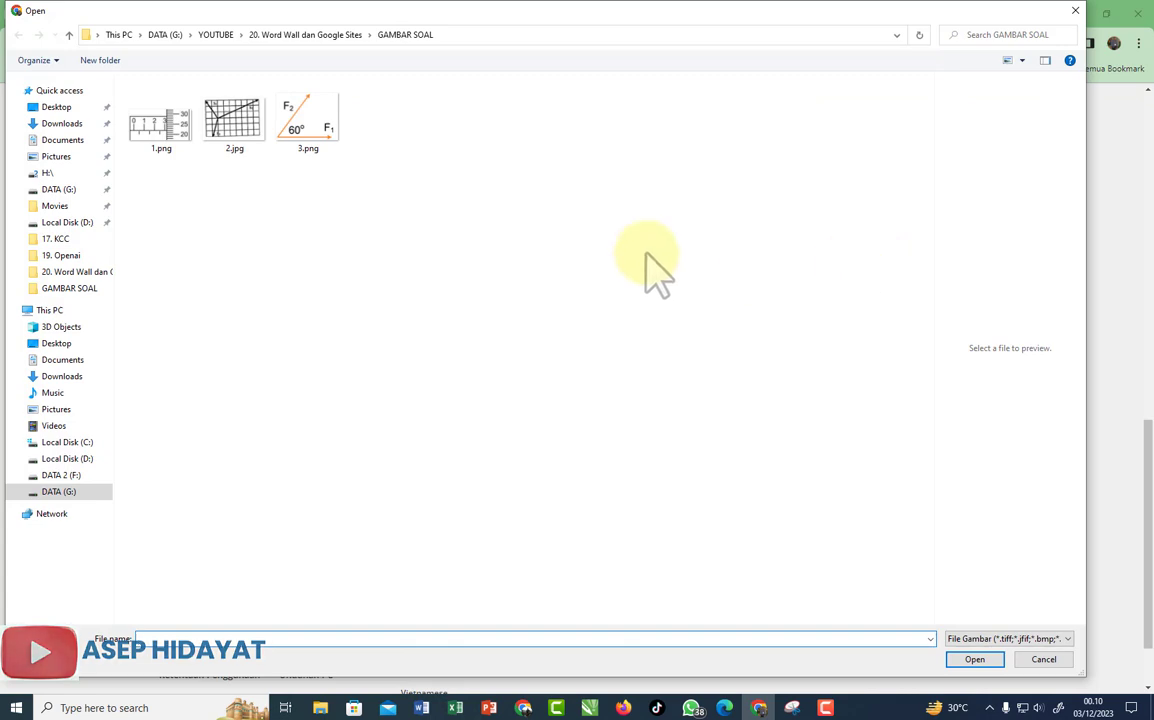
click(313, 135)
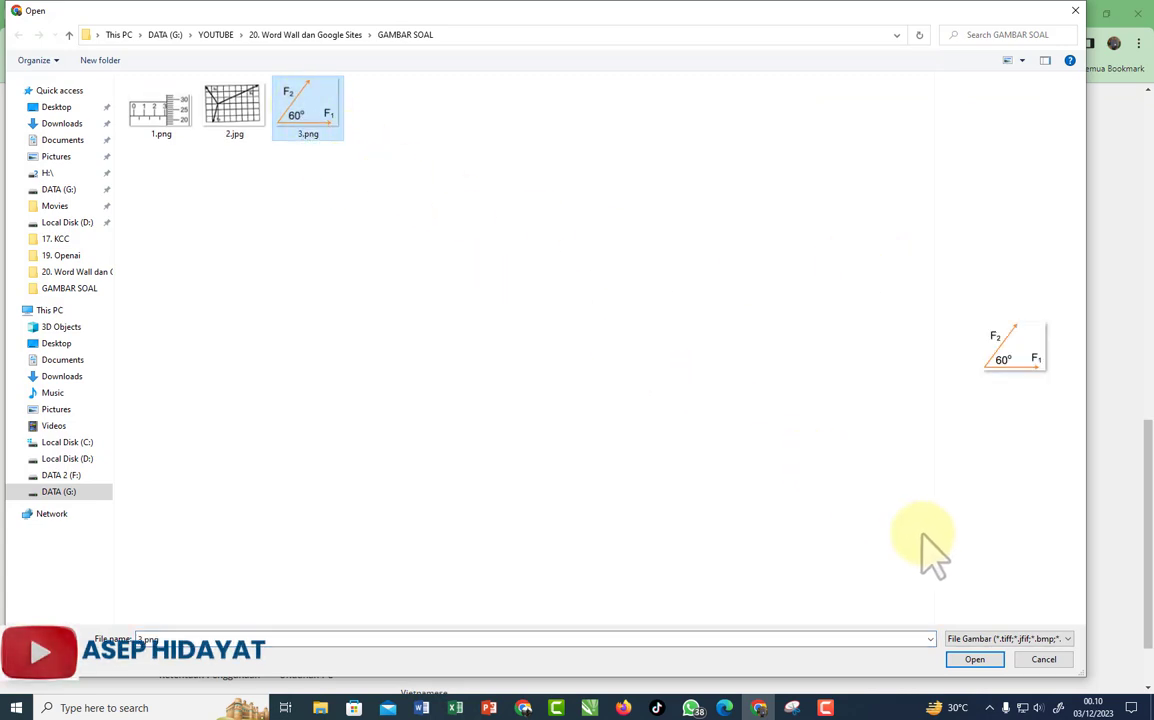
click(978, 661)
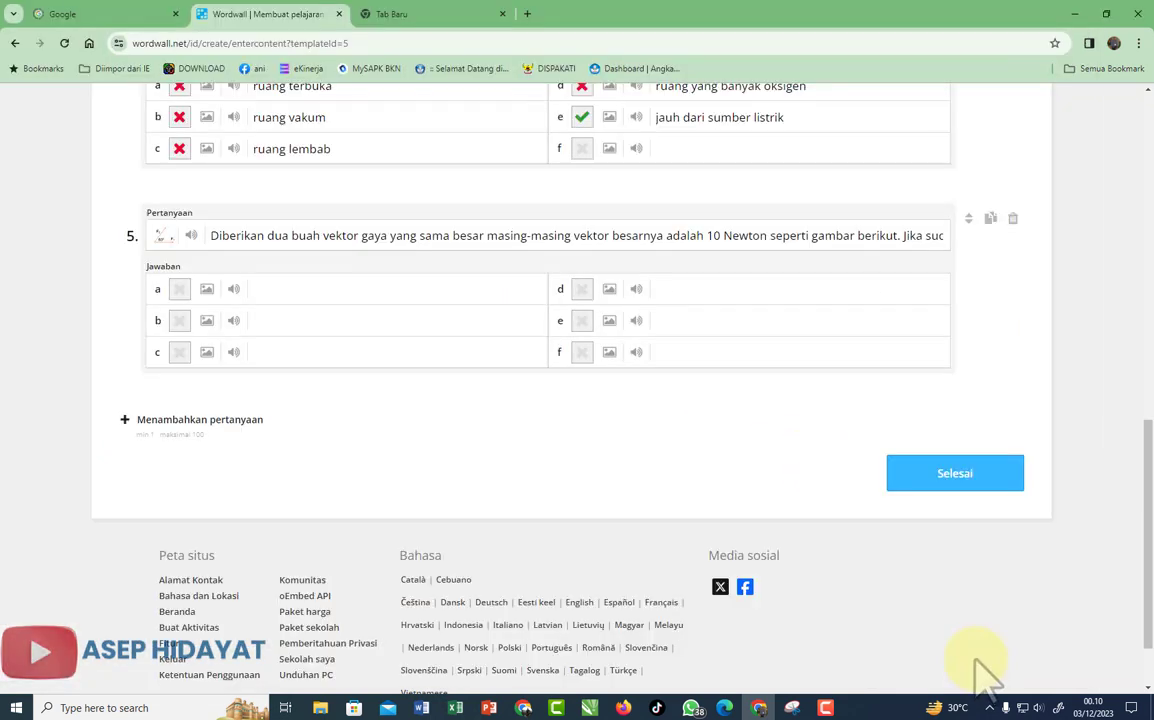
Step: Copy the options 5, 7√3, 10√3, 12 and 15 from Word into question 5's answers in Wordwall and mark 10√3 as correct
click(421, 707)
click(440, 478)
drag(440, 478, 417, 515)
right_click(412, 515)
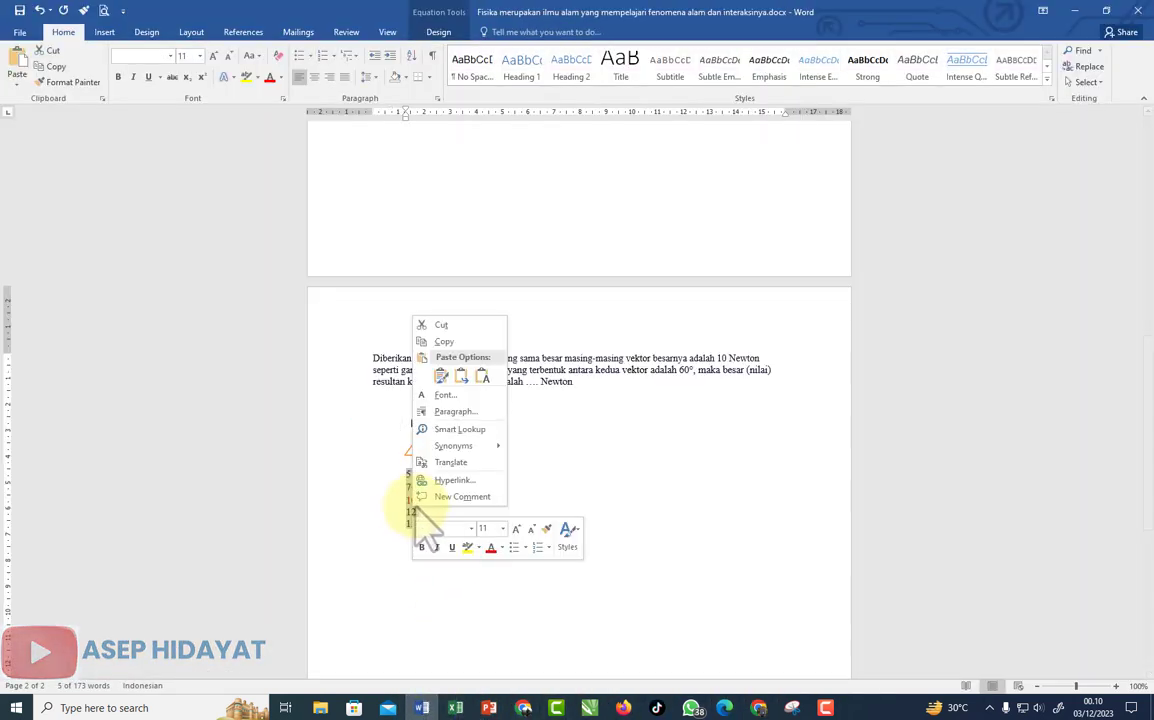
click(452, 342)
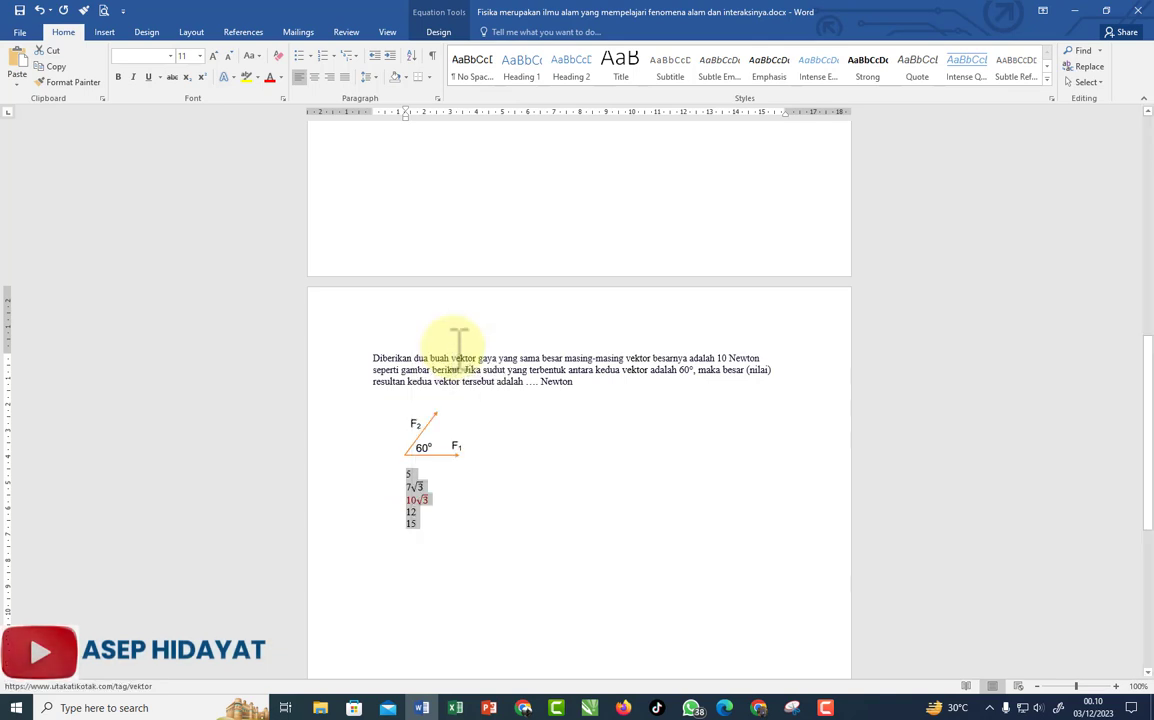
click(757, 707)
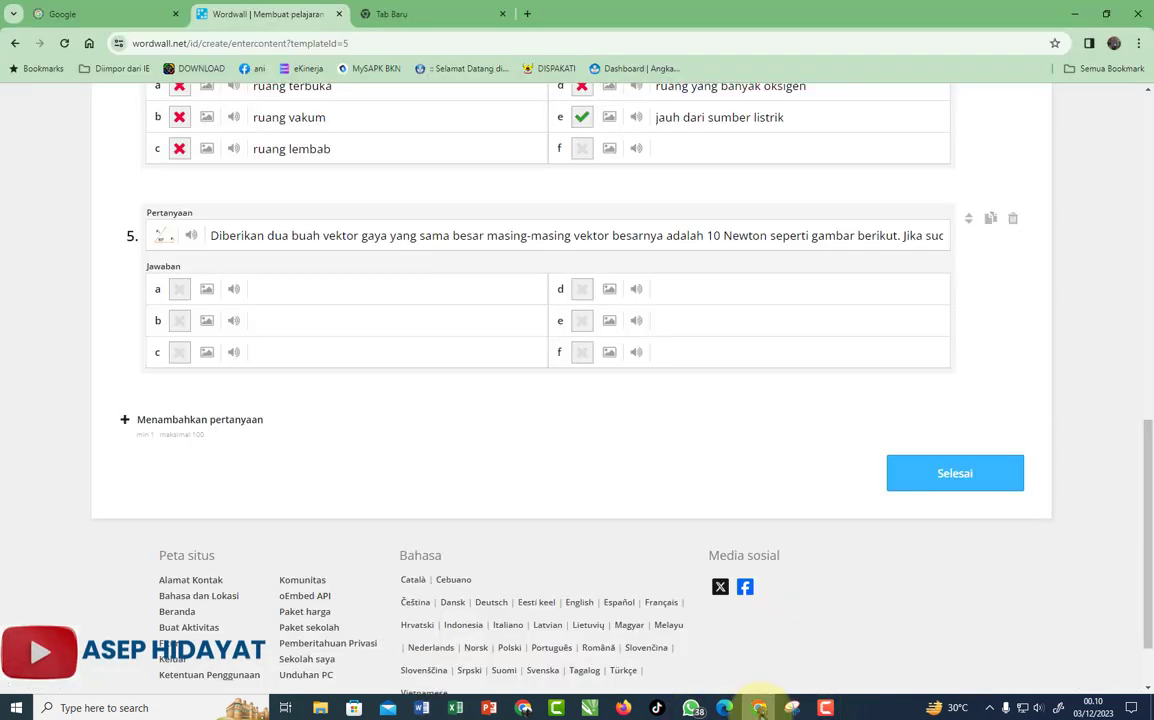
click(293, 289)
right_click(288, 296)
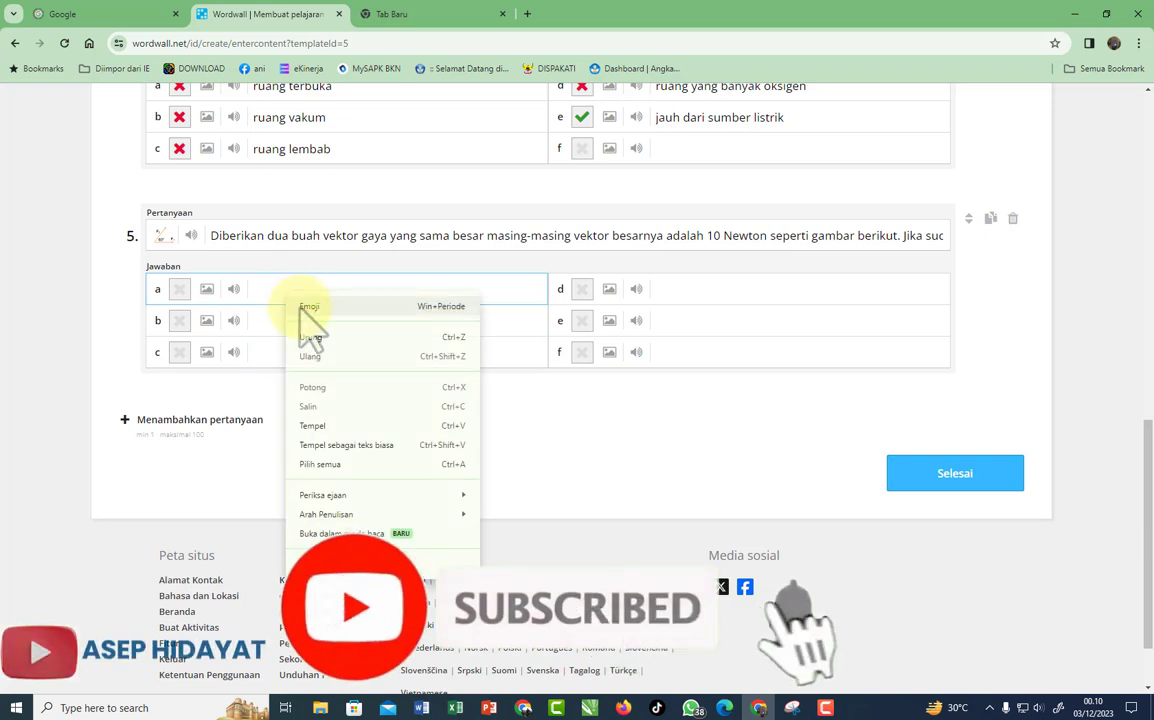
click(318, 425)
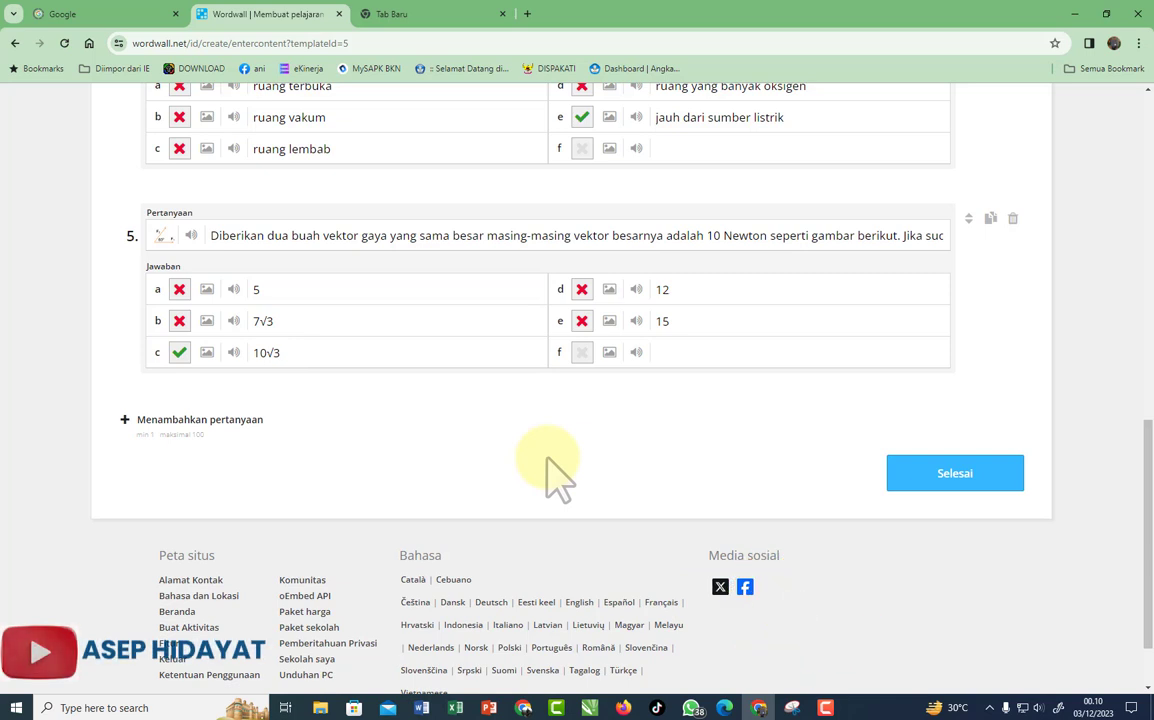
Step: Finish the quiz content and look over the theme and option settings of the finished activity
scroll(700, 460, down, 2)
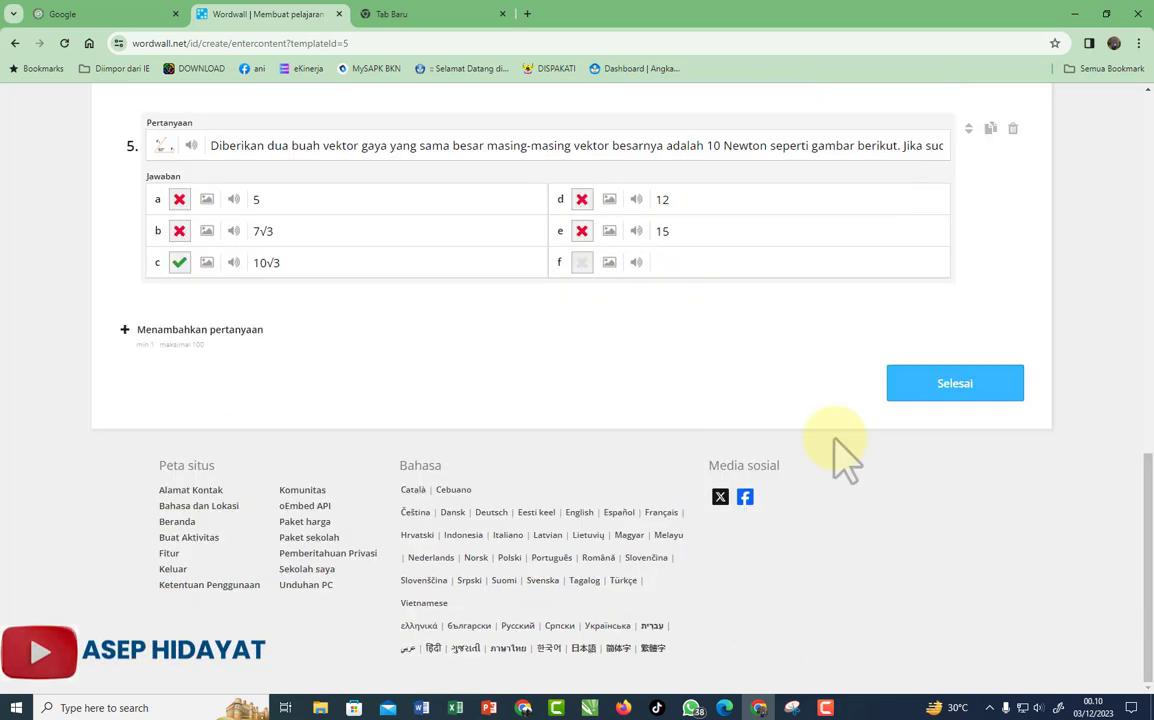
click(955, 384)
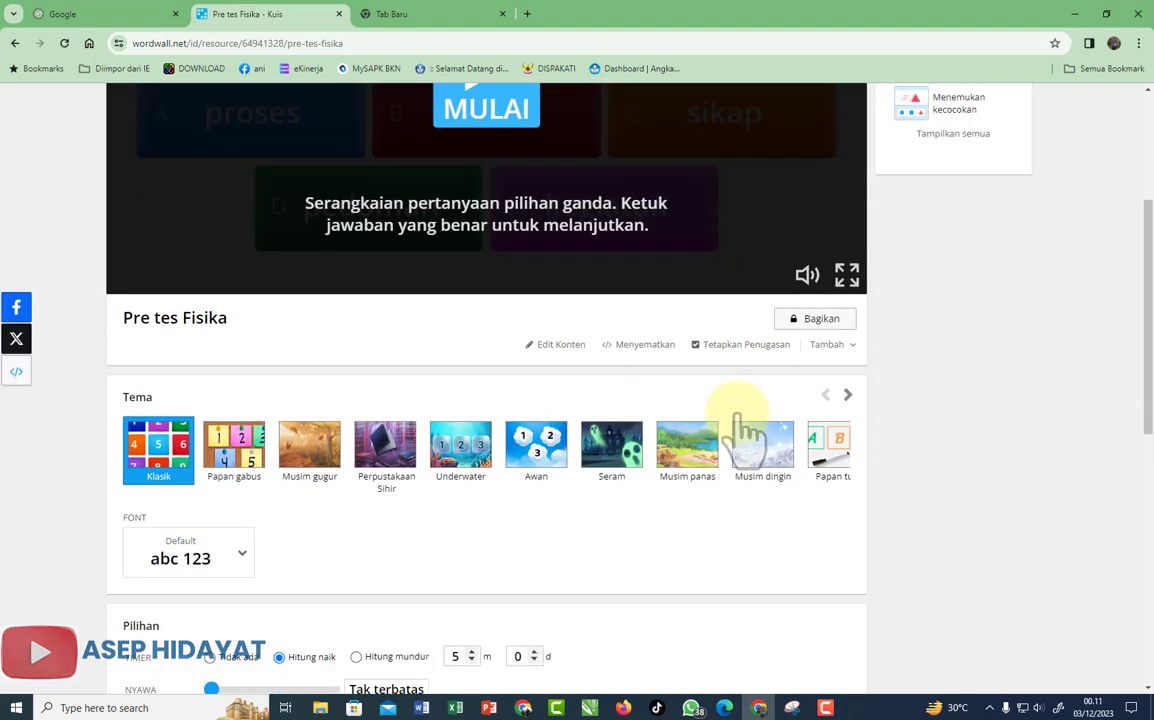
scroll(745, 425, down, 2)
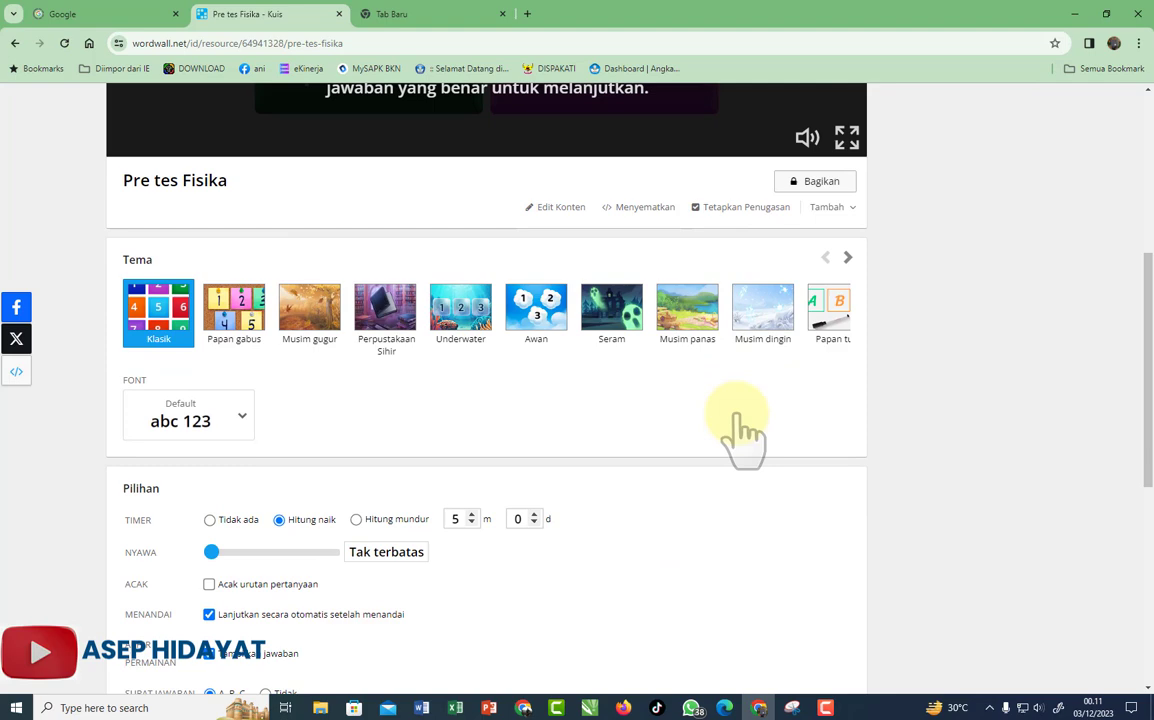
scroll(206, 399, up, 4)
scroll(219, 412, down, 3)
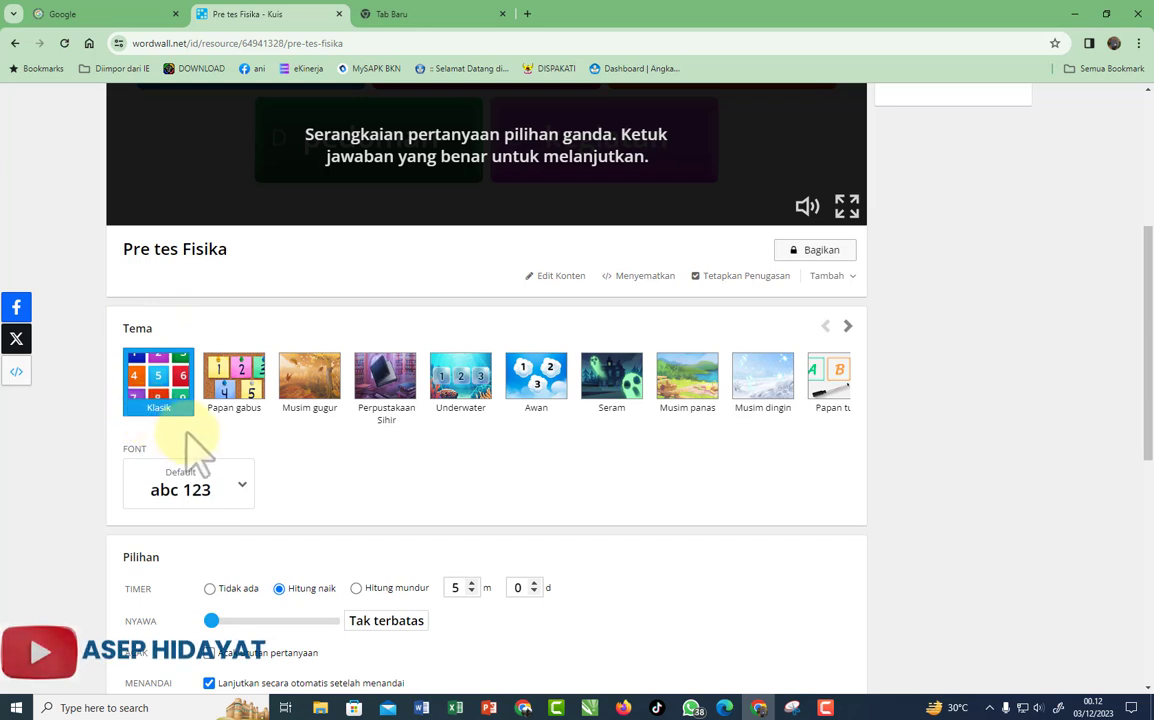
scroll(270, 440, up, 1)
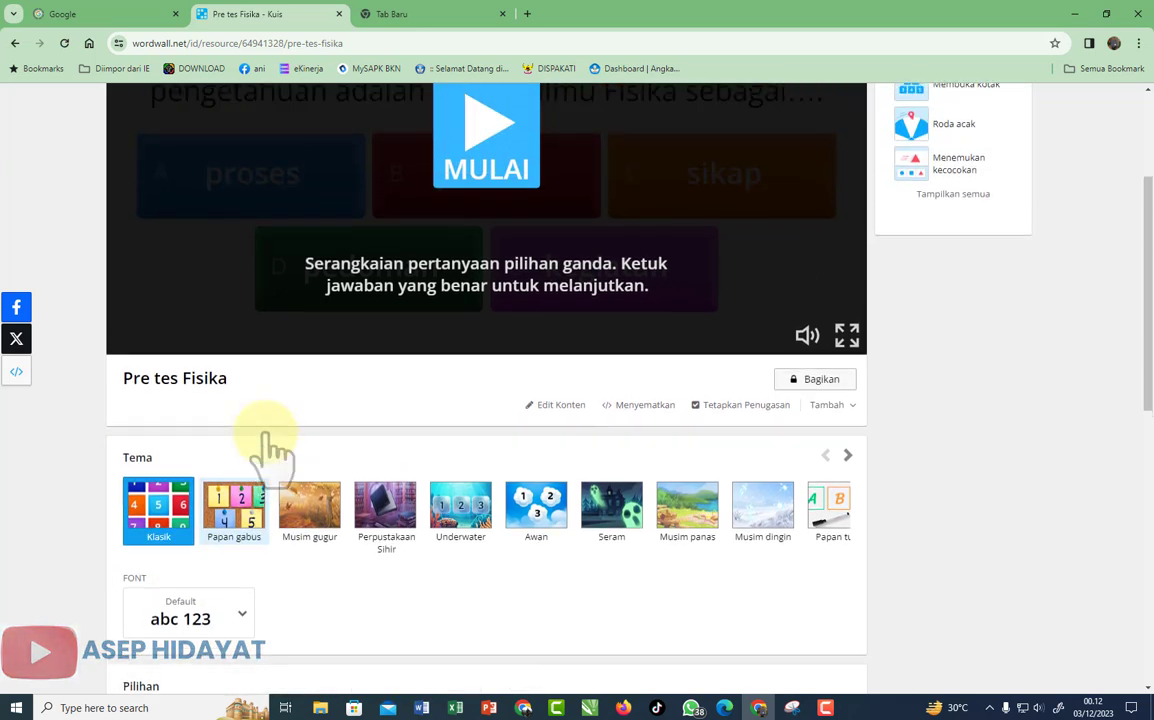
Step: Try the Papan gabus and Underwater themes on the quiz and return it to the Klasik theme
click(245, 530)
scroll(300, 560, up, 1)
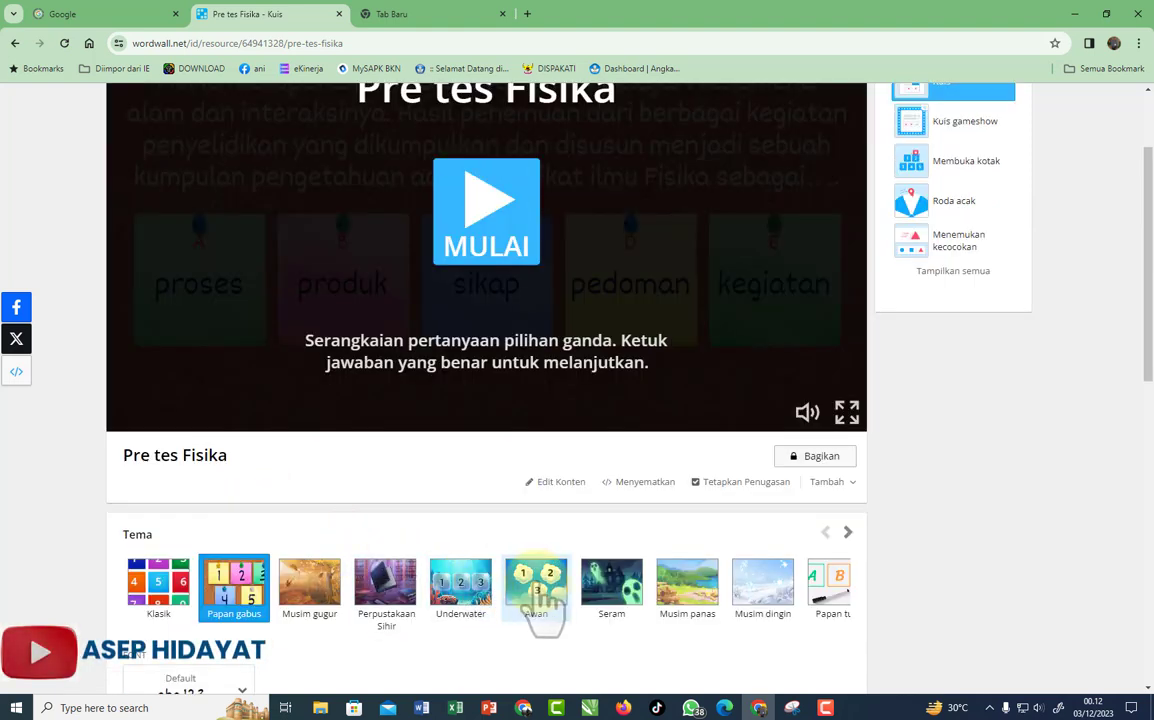
click(464, 590)
scroll(476, 600, down, 3)
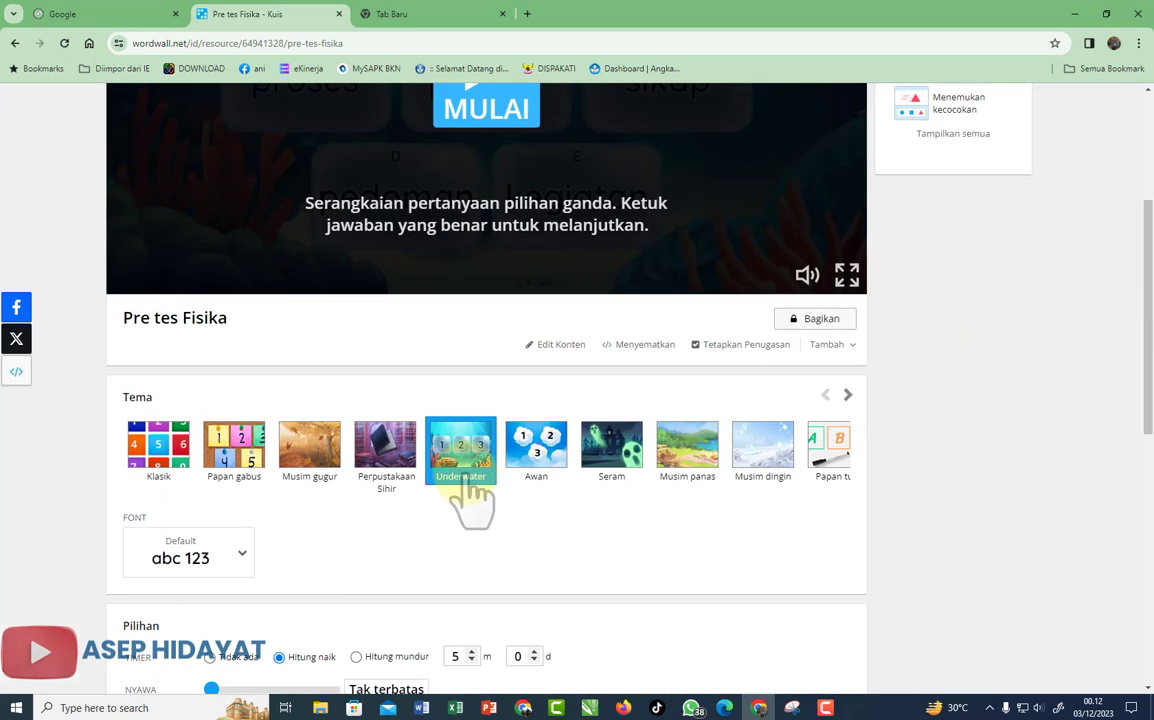
click(158, 458)
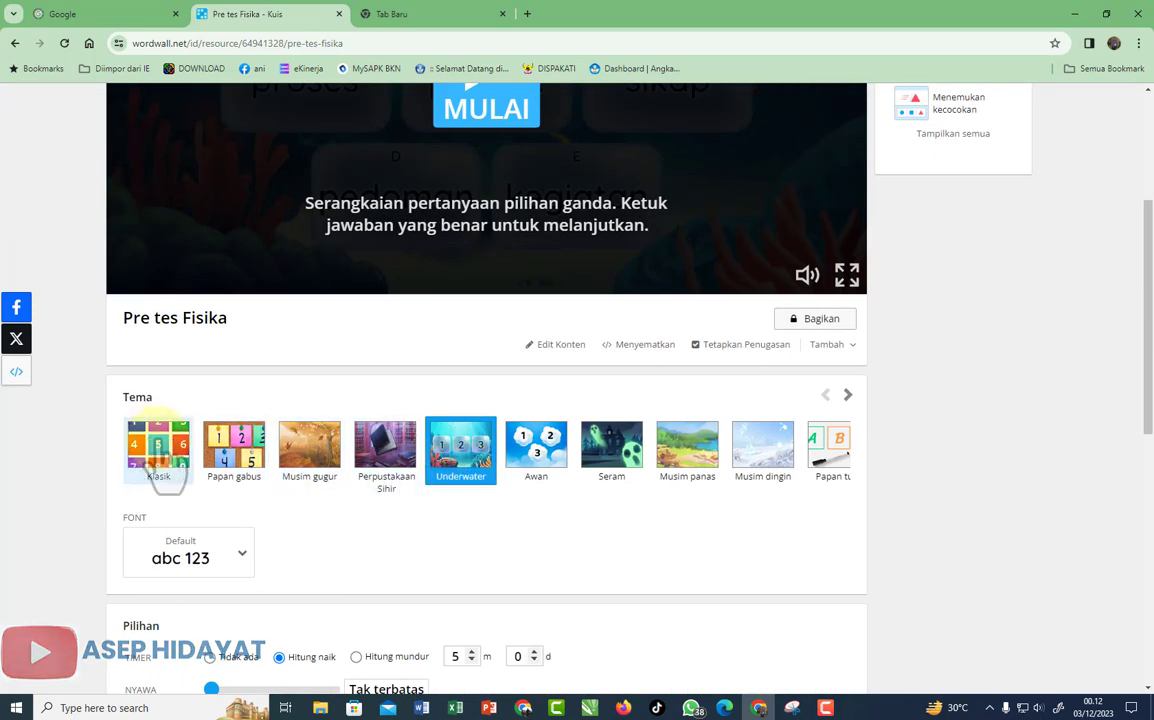
Step: Examine the font choices offered for the quiz, leaving the default font selected
scroll(160, 456, down, 5)
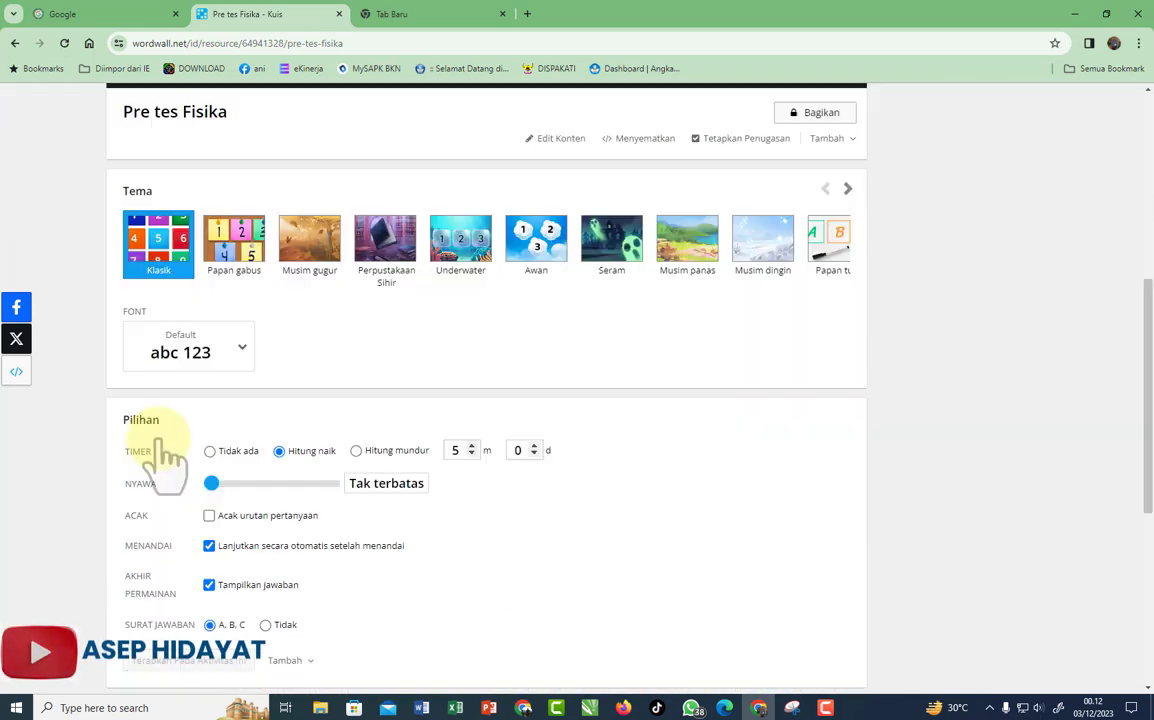
click(242, 352)
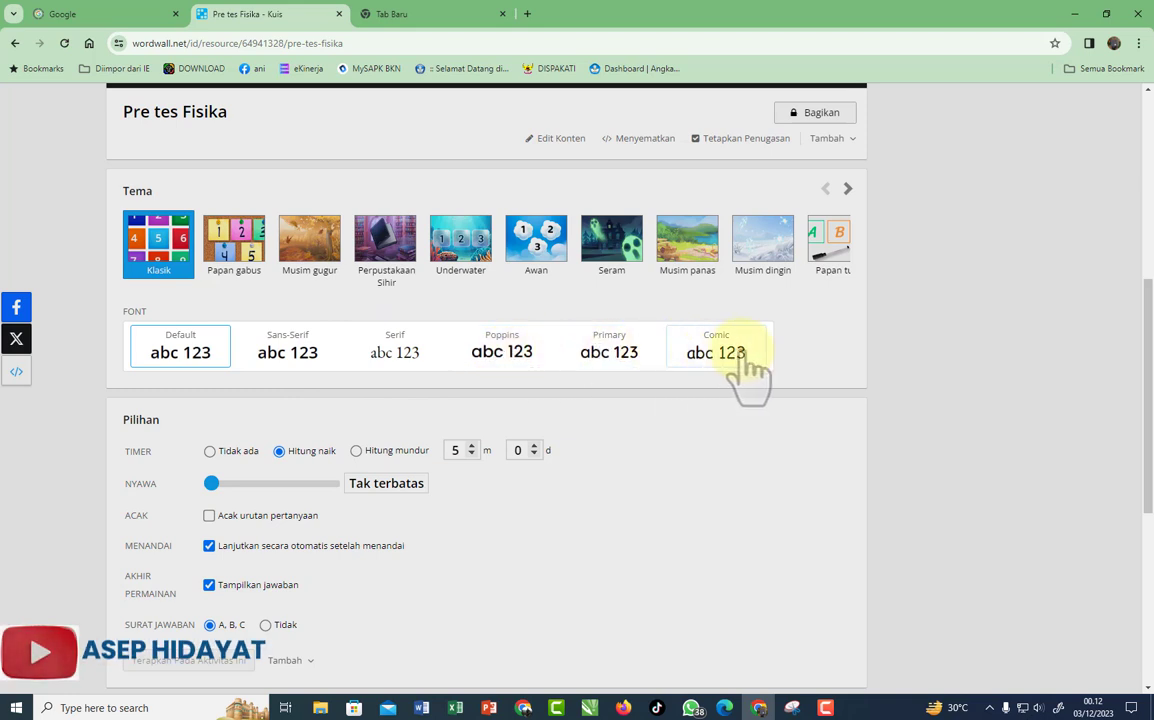
click(721, 478)
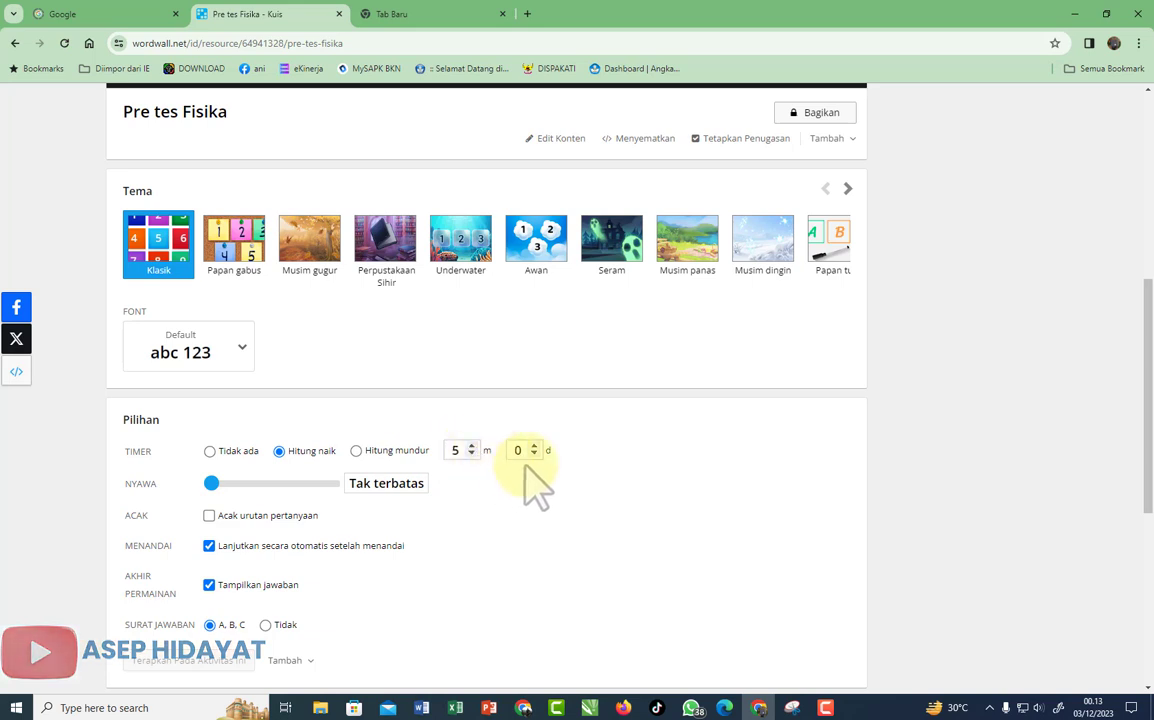
Step: Set the quiz timer to count down (Hitung mundur) from 1 minute 0 seconds and the lives (Nyawa) to 1
click(471, 453)
click(471, 453)
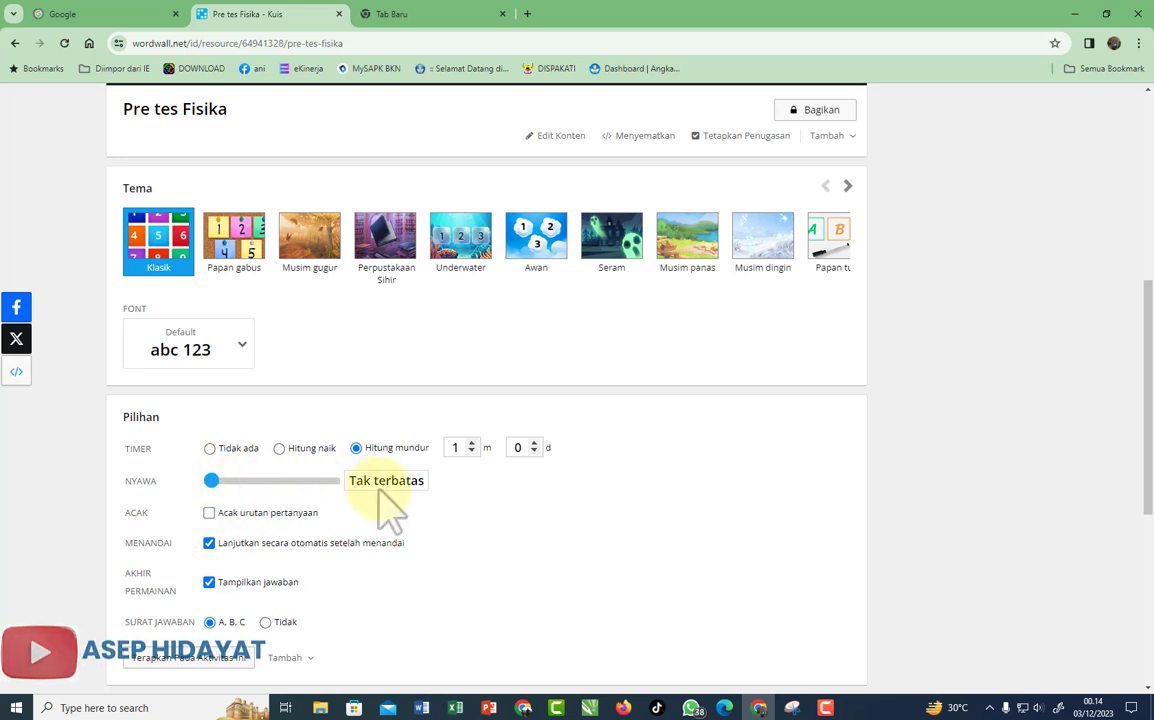
click(223, 481)
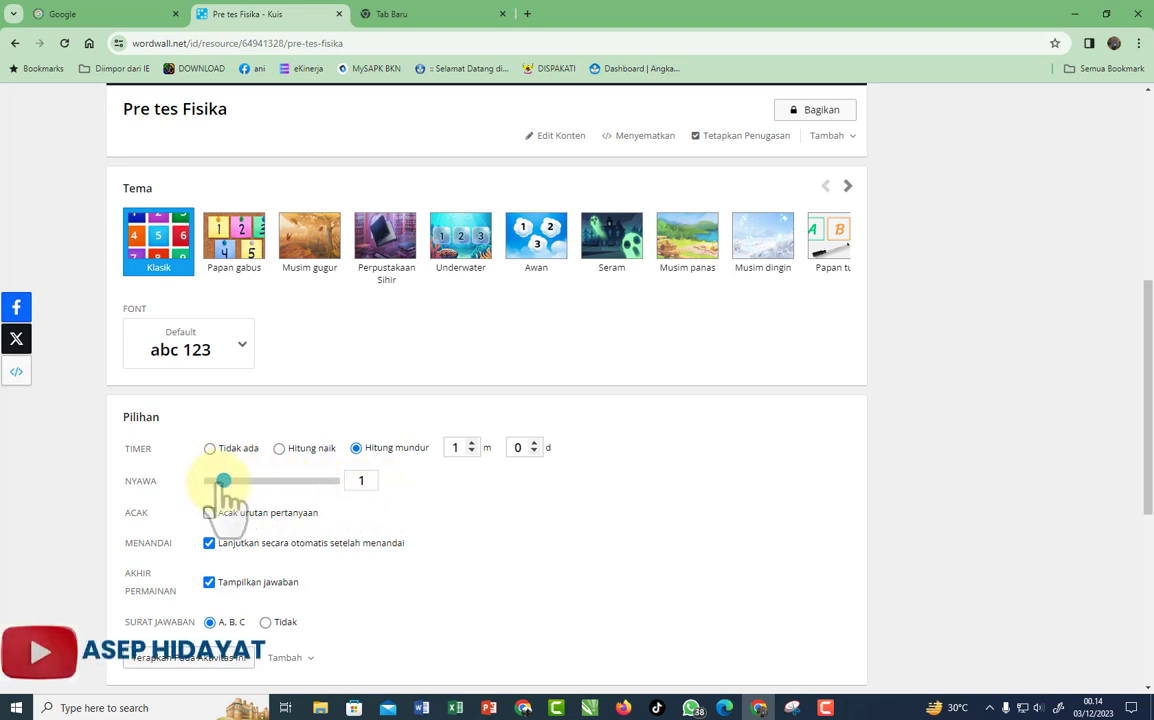
mouse_move(224, 481)
mouse_down()
mouse_move(326, 487)
mouse_move(224, 490)
mouse_up()
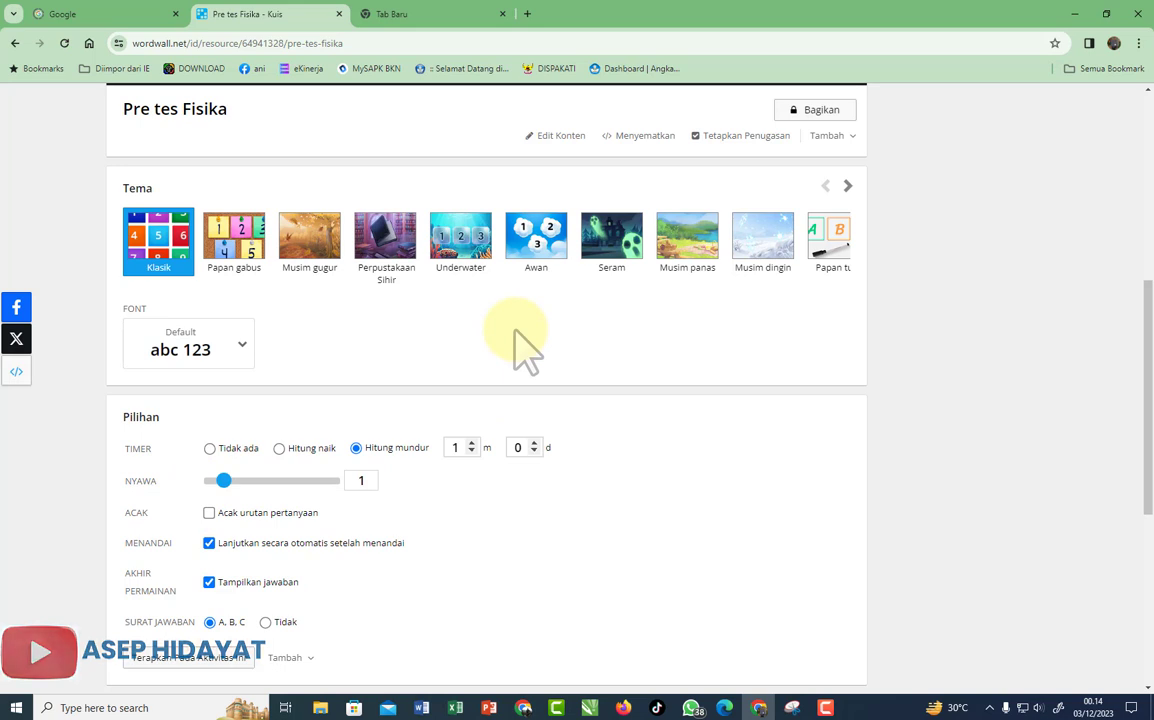
Step: Enable shuffling of the question order (Acak urutan pertanyaan) and review the remaining options and the leaderboard
click(209, 513)
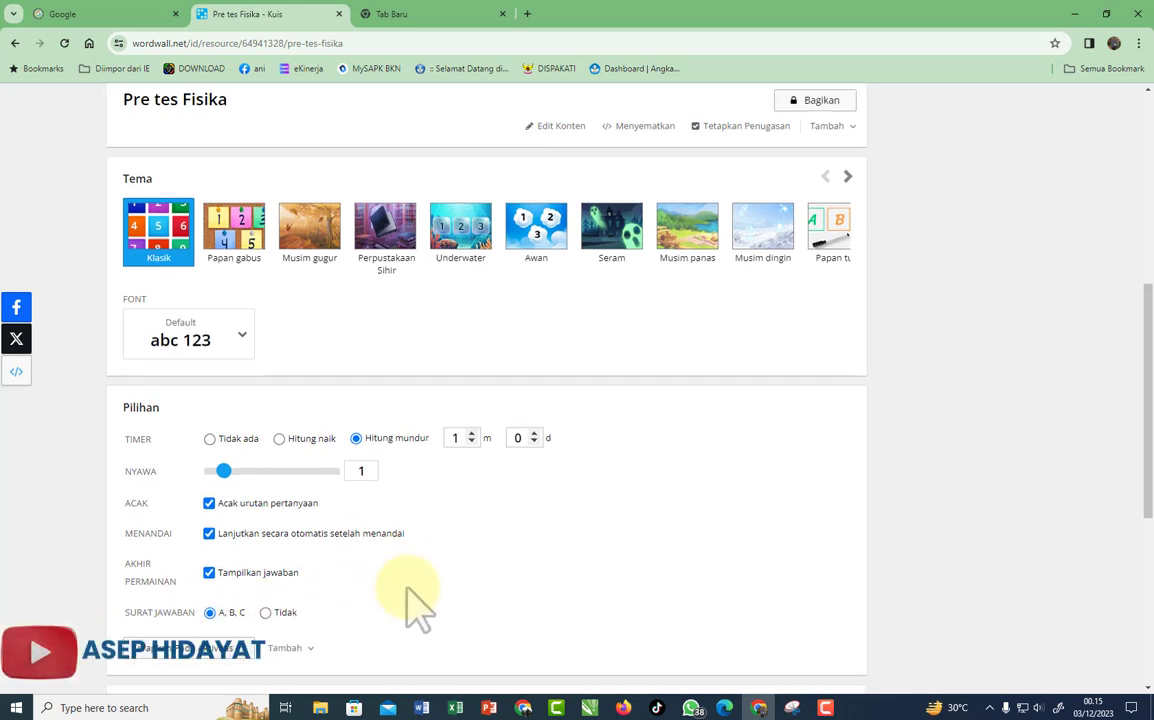
scroll(418, 603, down, 3)
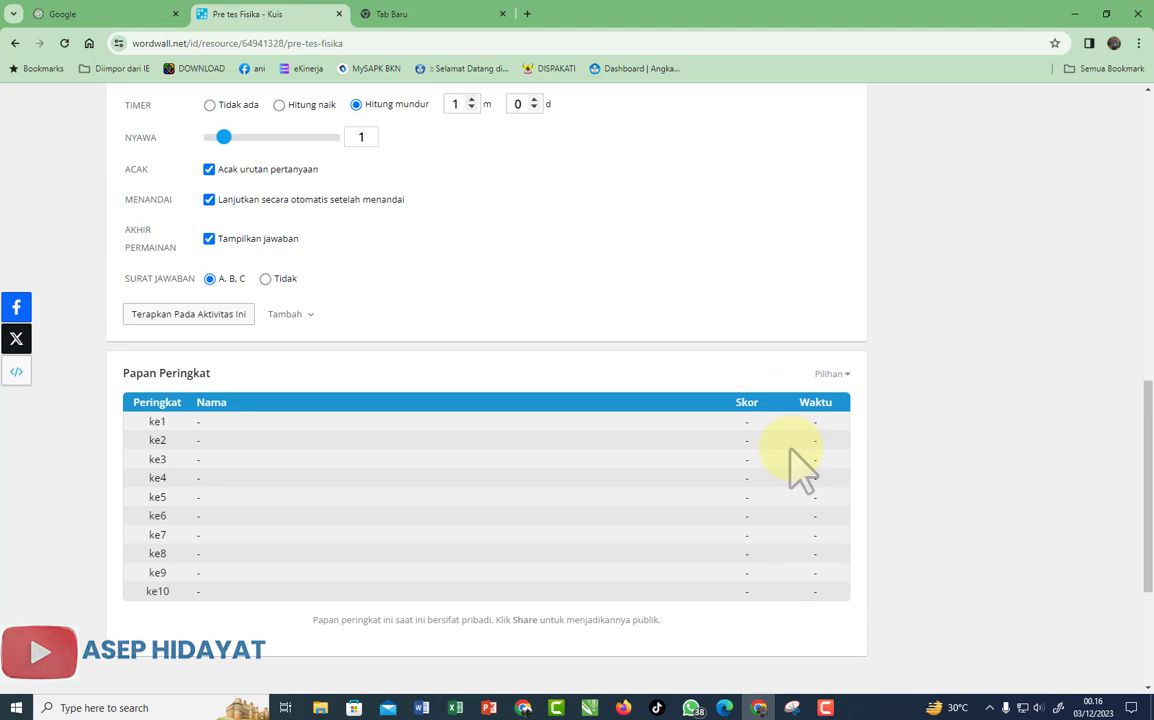
scroll(800, 465, up, 10)
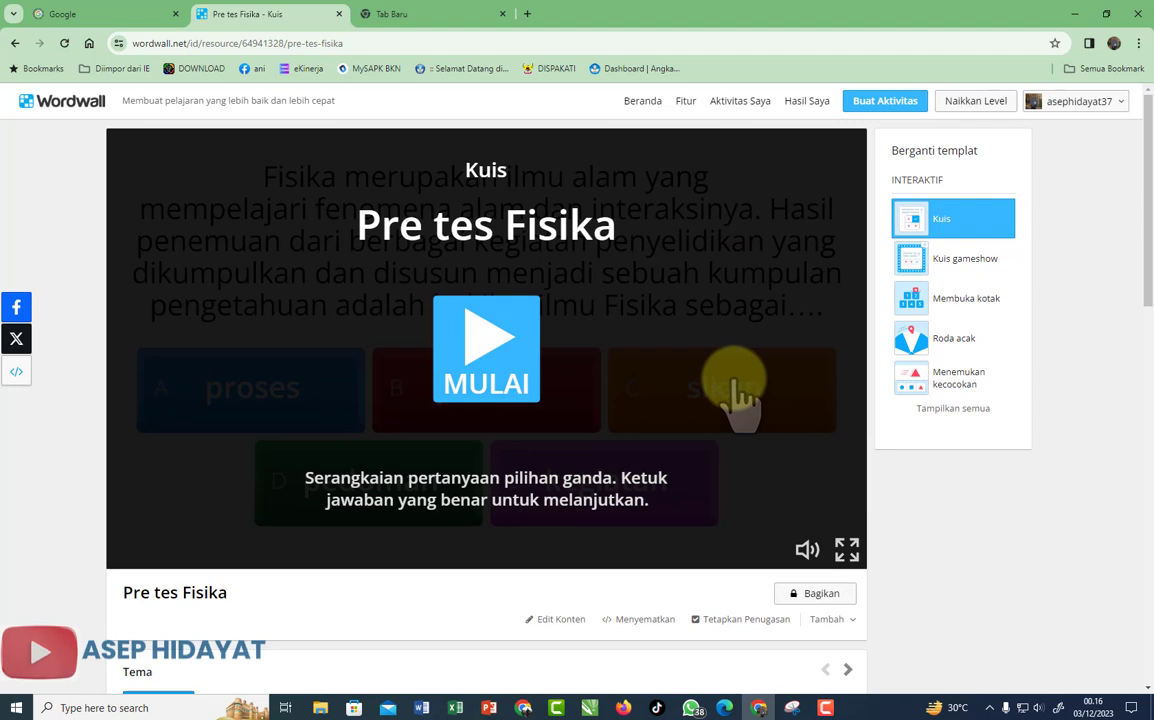
Step: Play the quiz in the Kuis template, answering its five questions with produk, radar, 30 m, jauh dari sumber listrik and 10√3
click(490, 340)
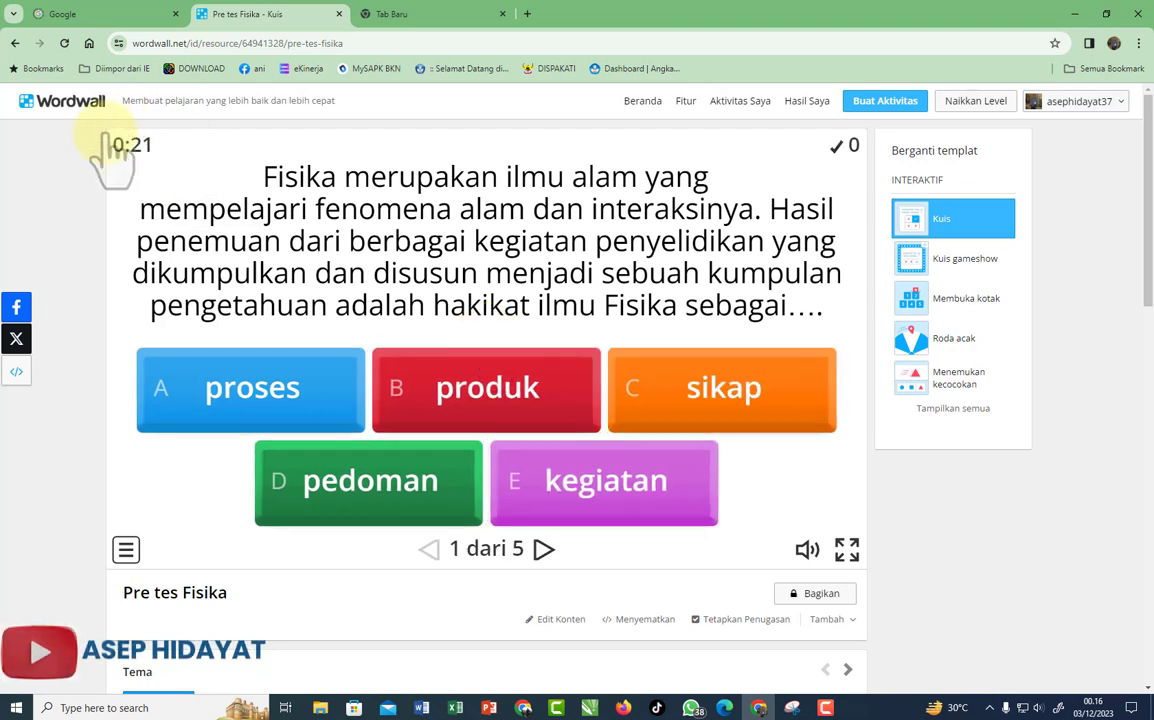
click(493, 395)
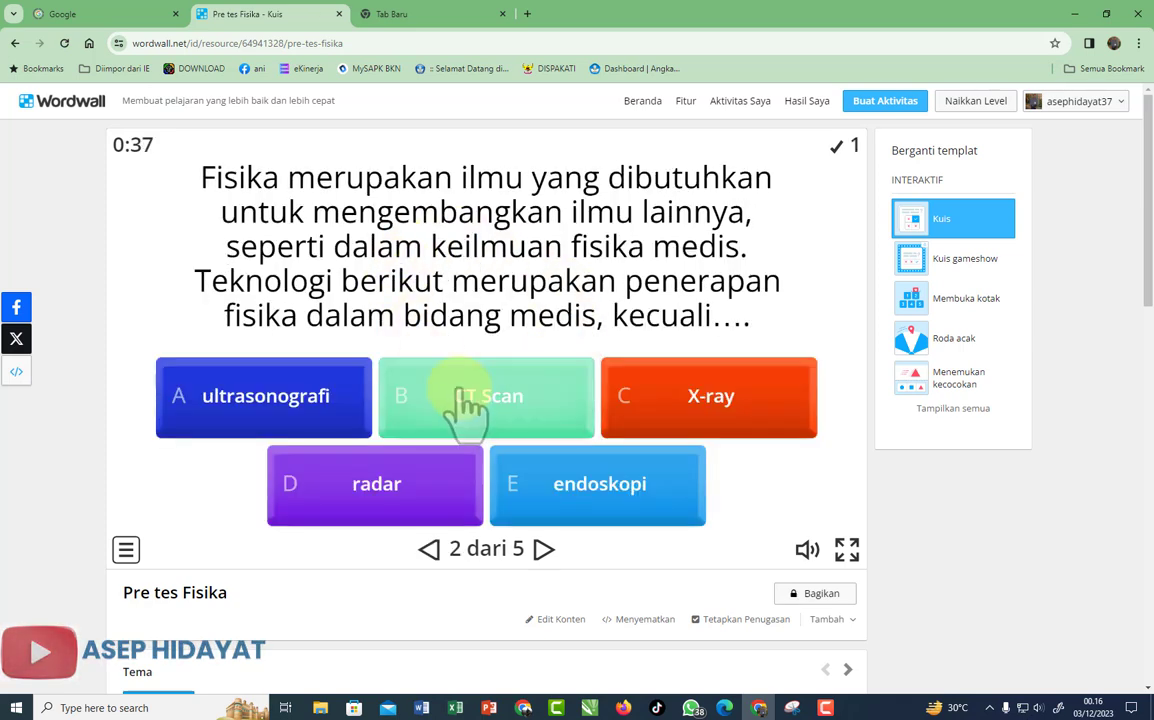
click(398, 508)
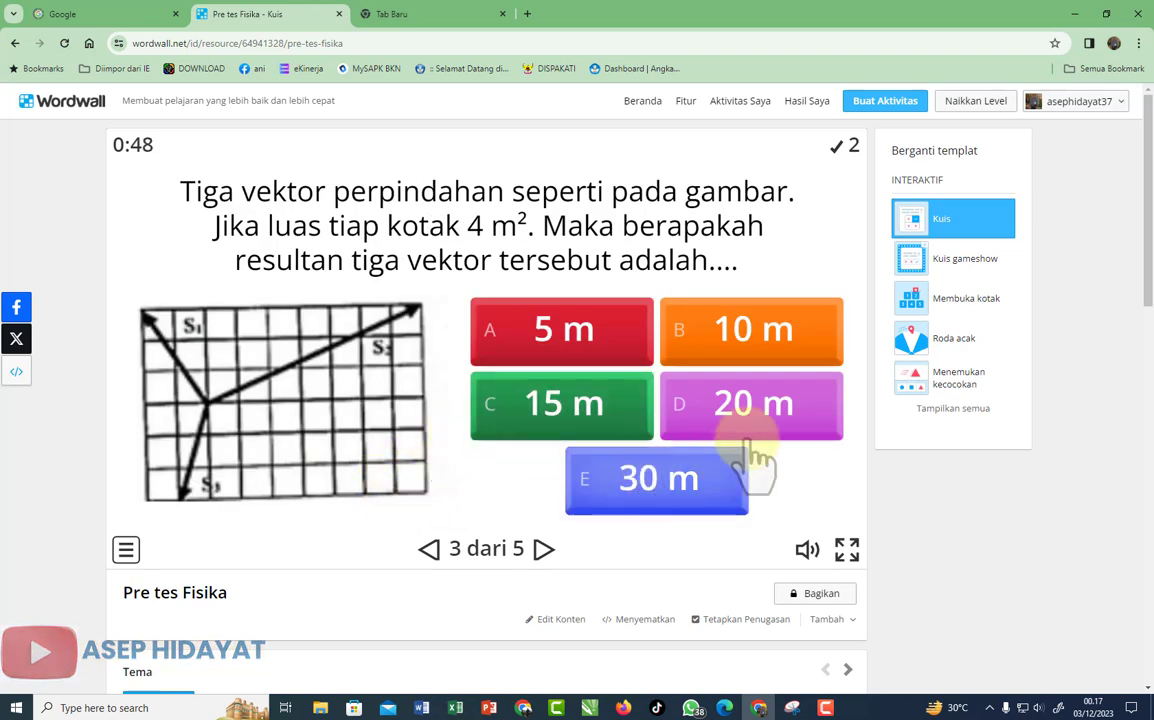
click(650, 498)
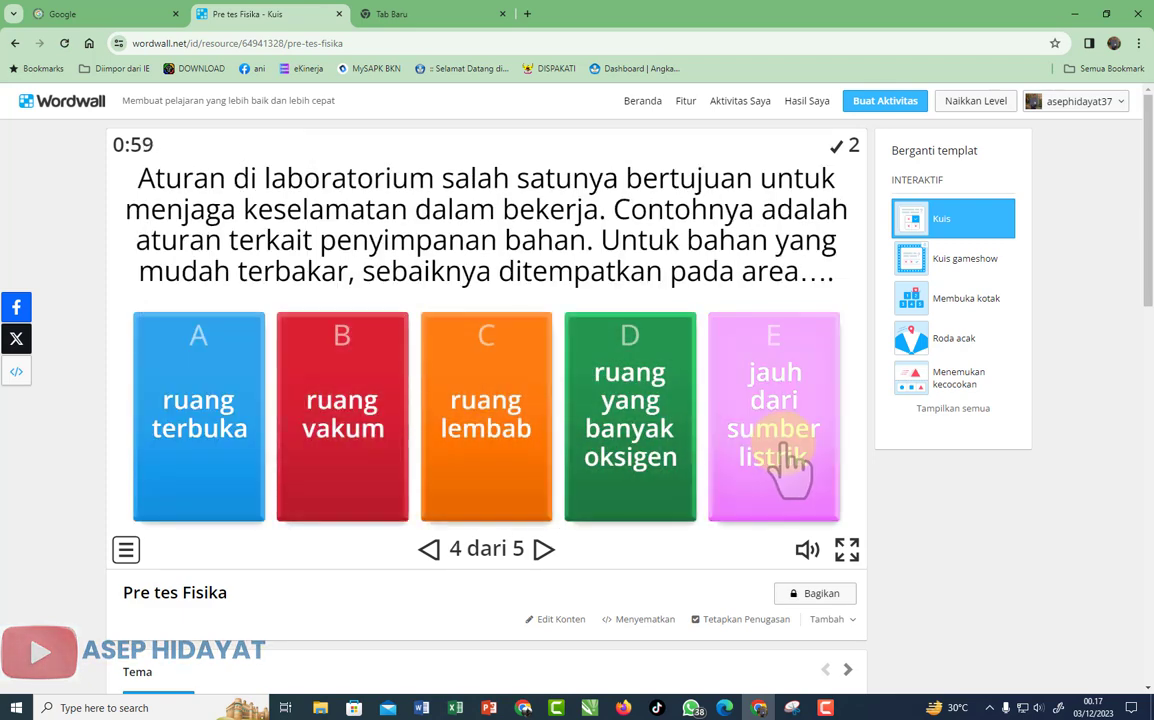
click(781, 468)
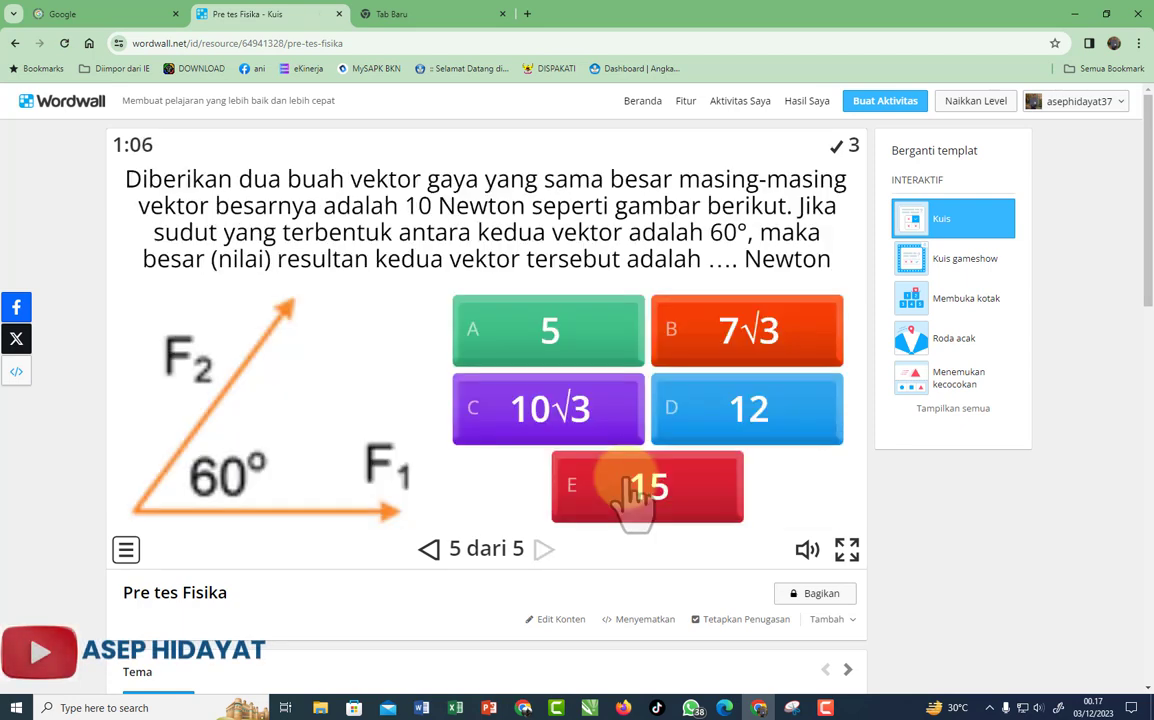
click(524, 404)
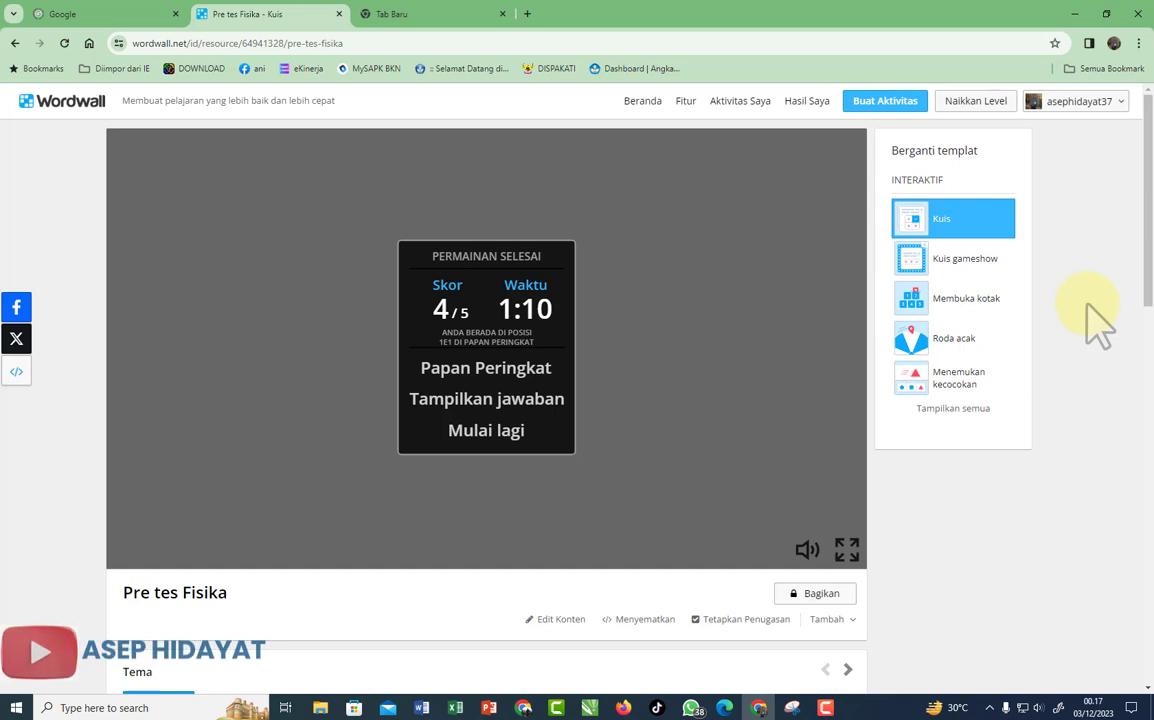
Step: Preview the activity in the Membuka kotak template, answering box 2 with 10 m and box 4 with produk
click(942, 306)
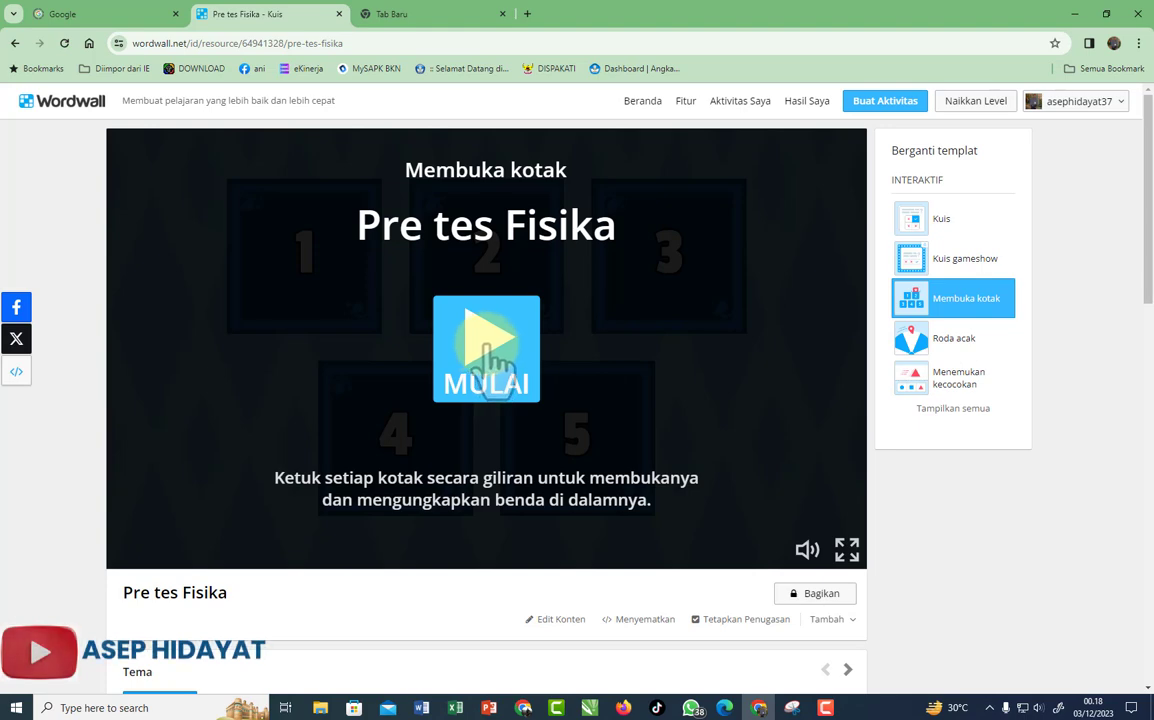
click(487, 350)
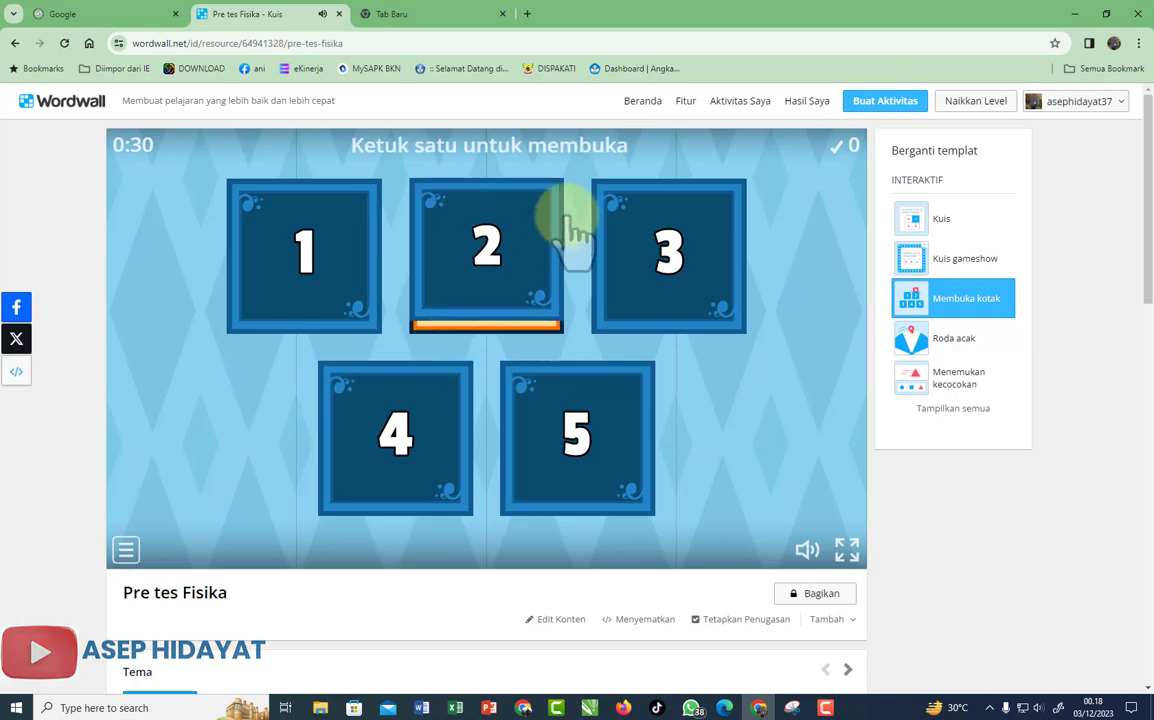
click(505, 265)
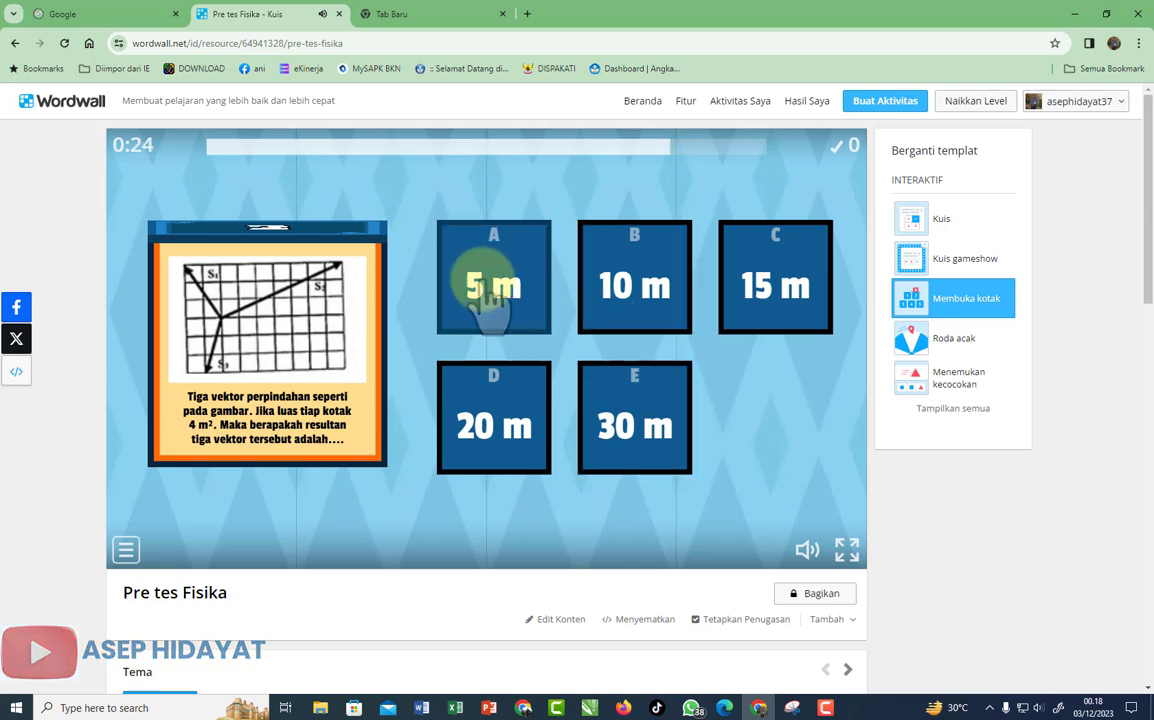
click(637, 433)
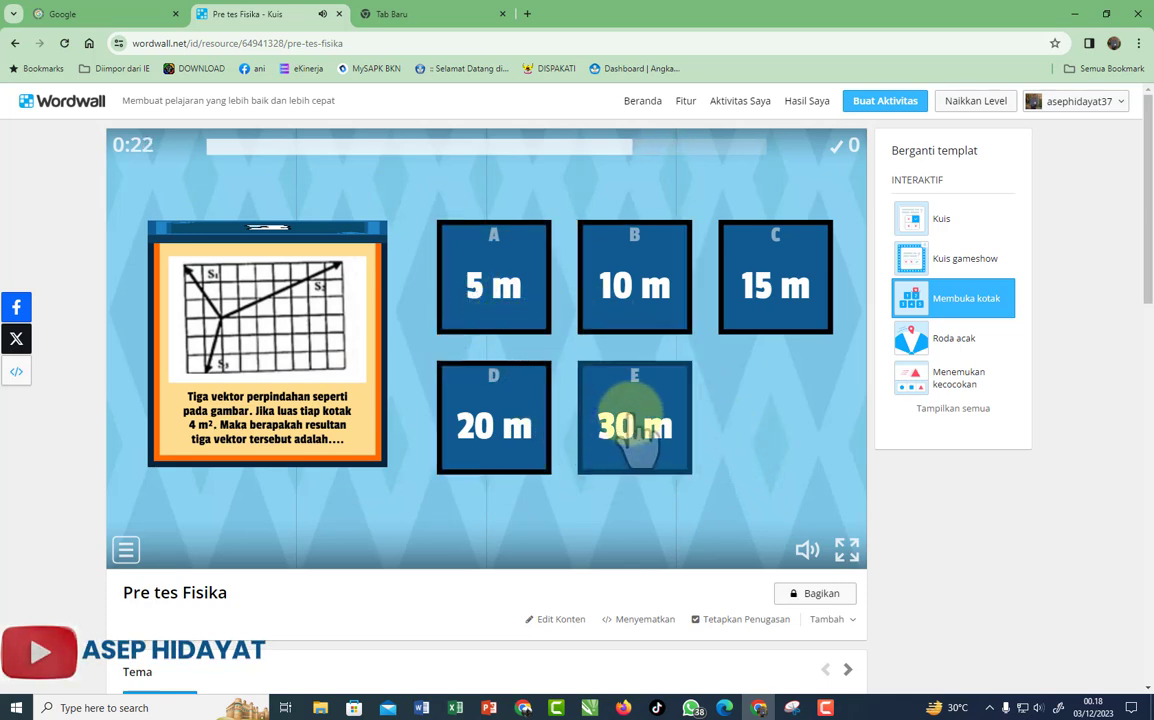
click(635, 295)
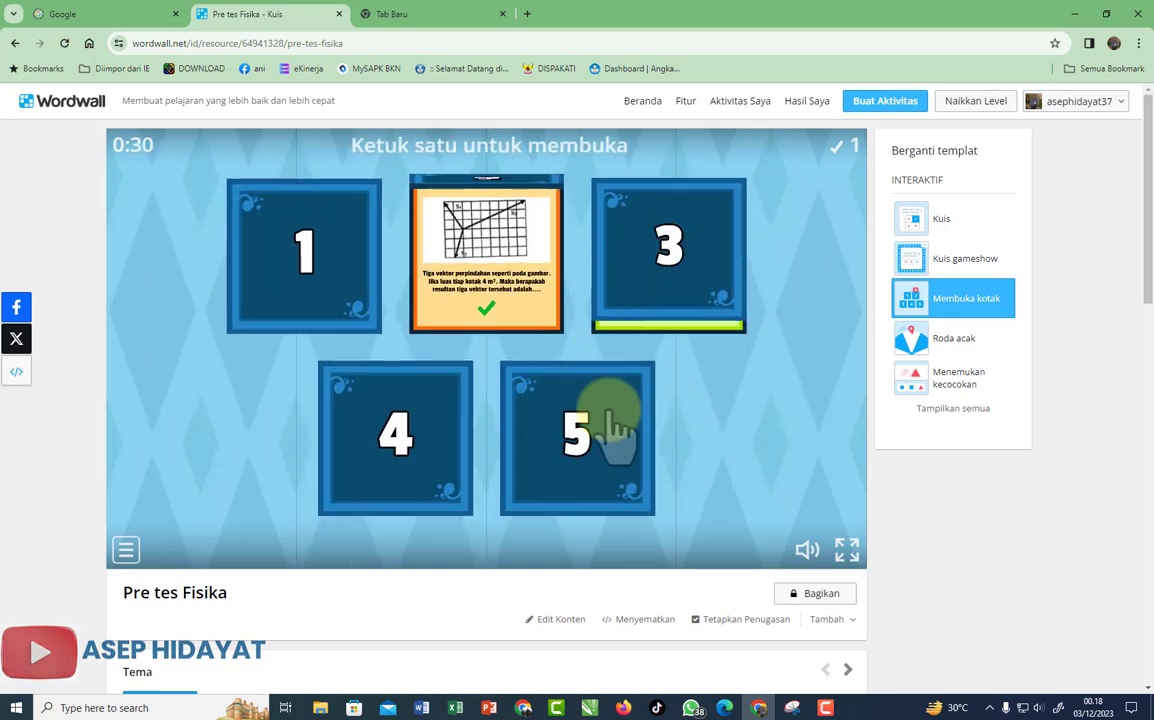
click(401, 445)
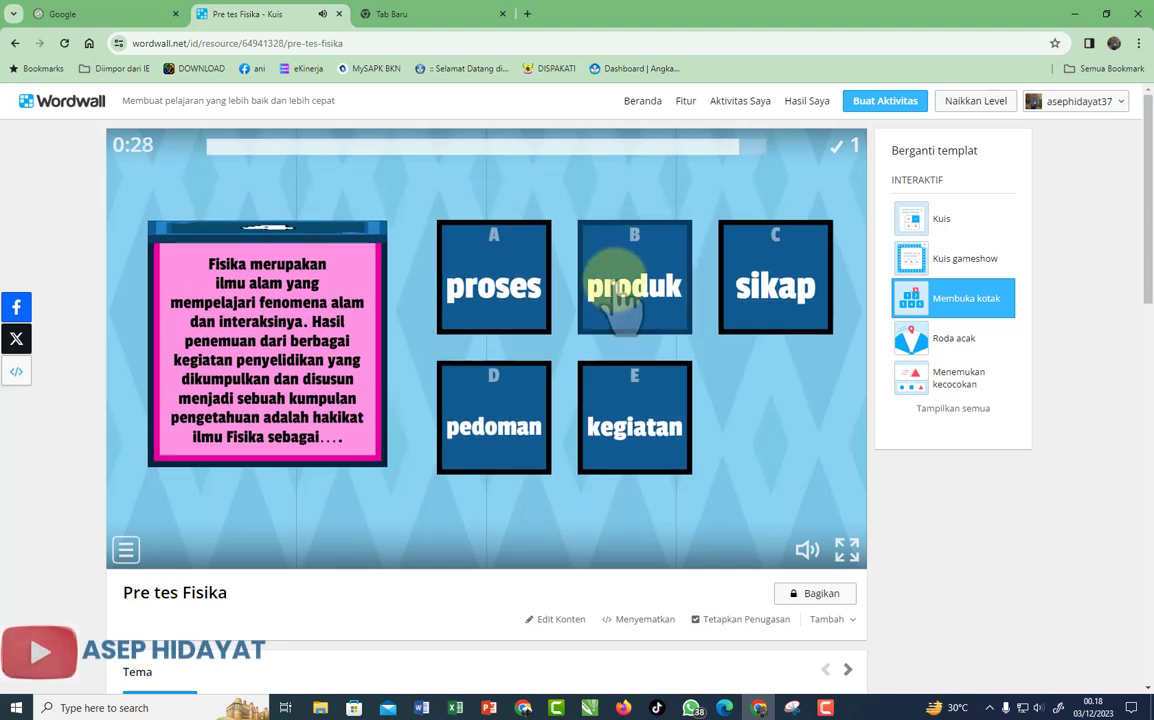
click(618, 292)
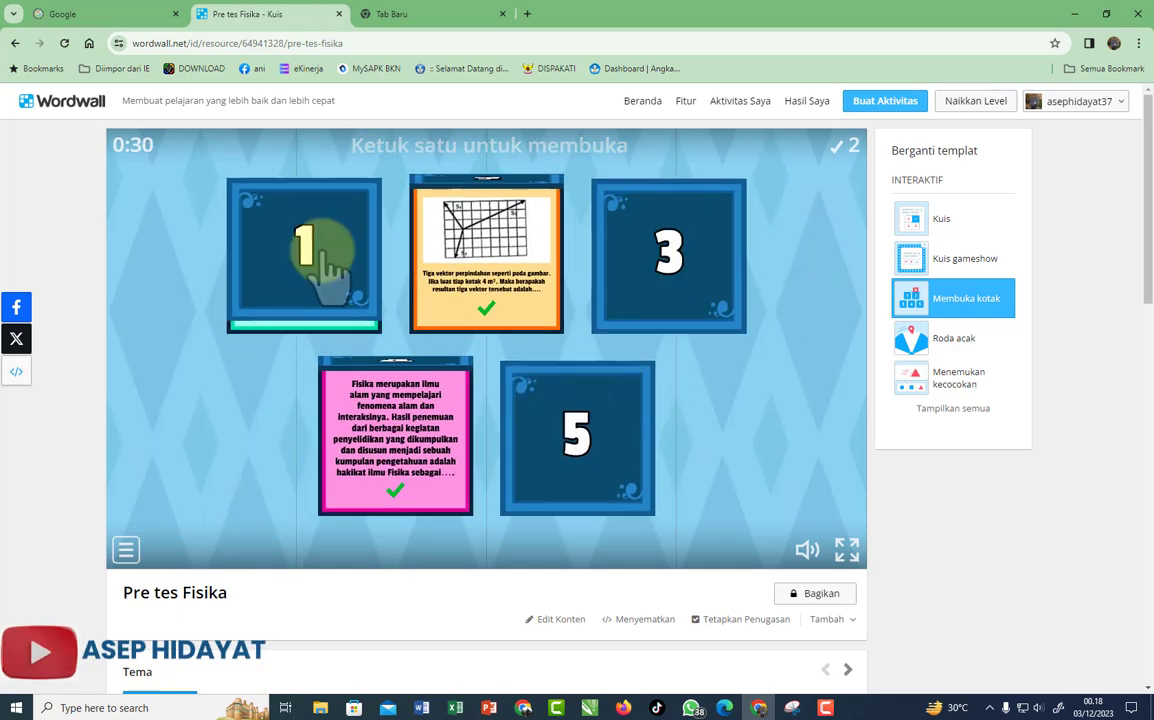
Step: Answer the remaining boxes: jauh dari sumber listrik for box 1, 10√3 for box 3 and radar for box 5
click(330, 268)
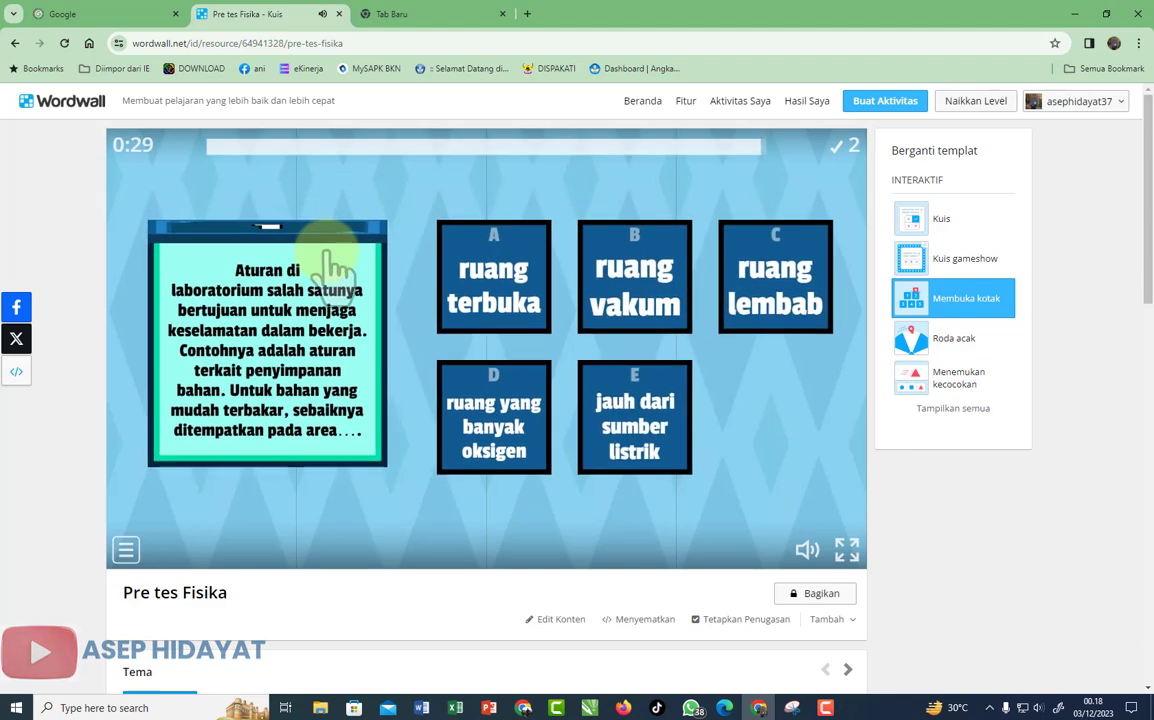
click(625, 410)
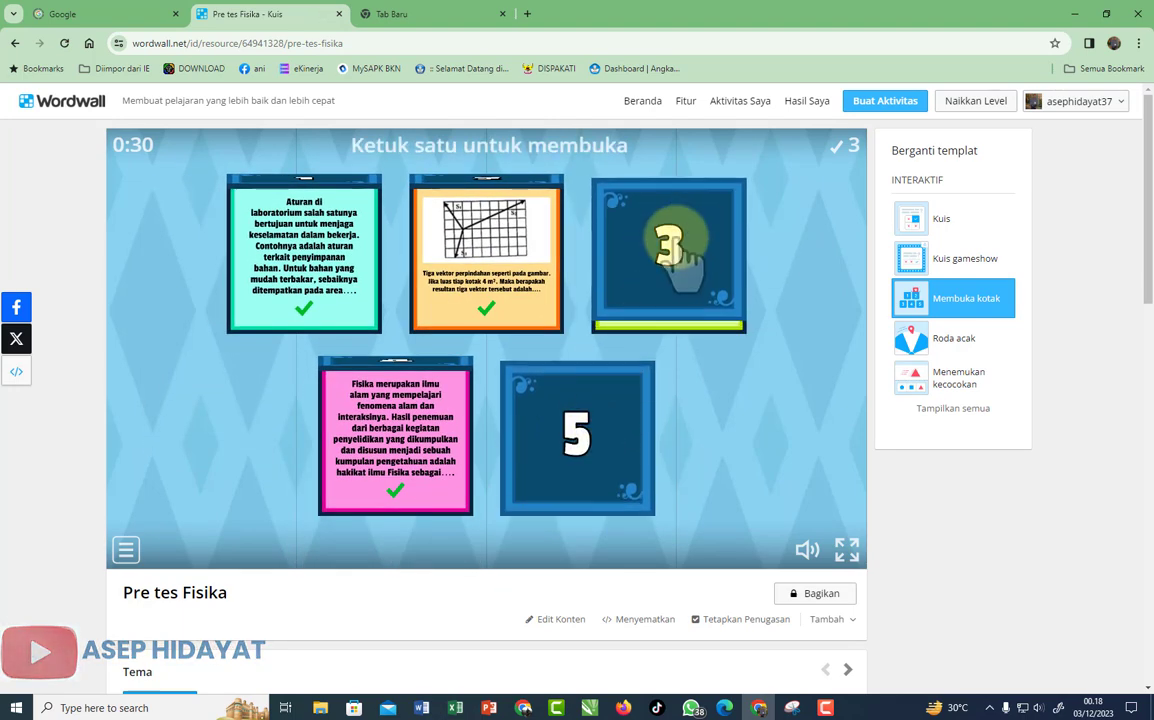
click(686, 255)
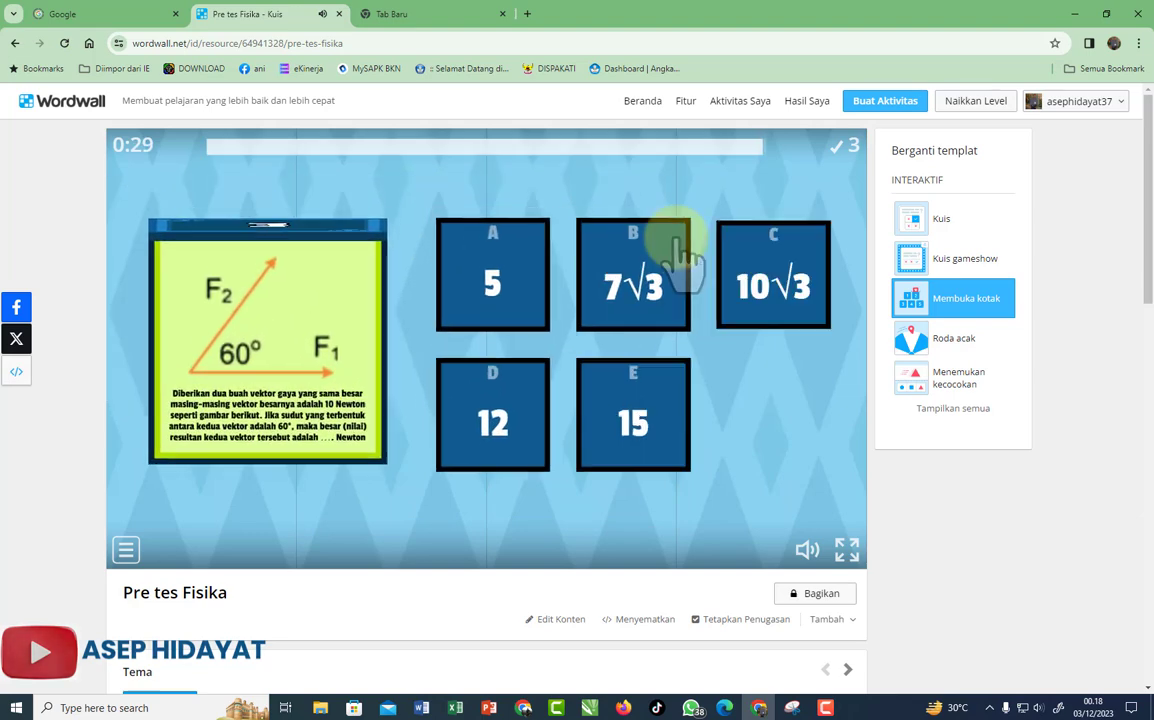
click(752, 316)
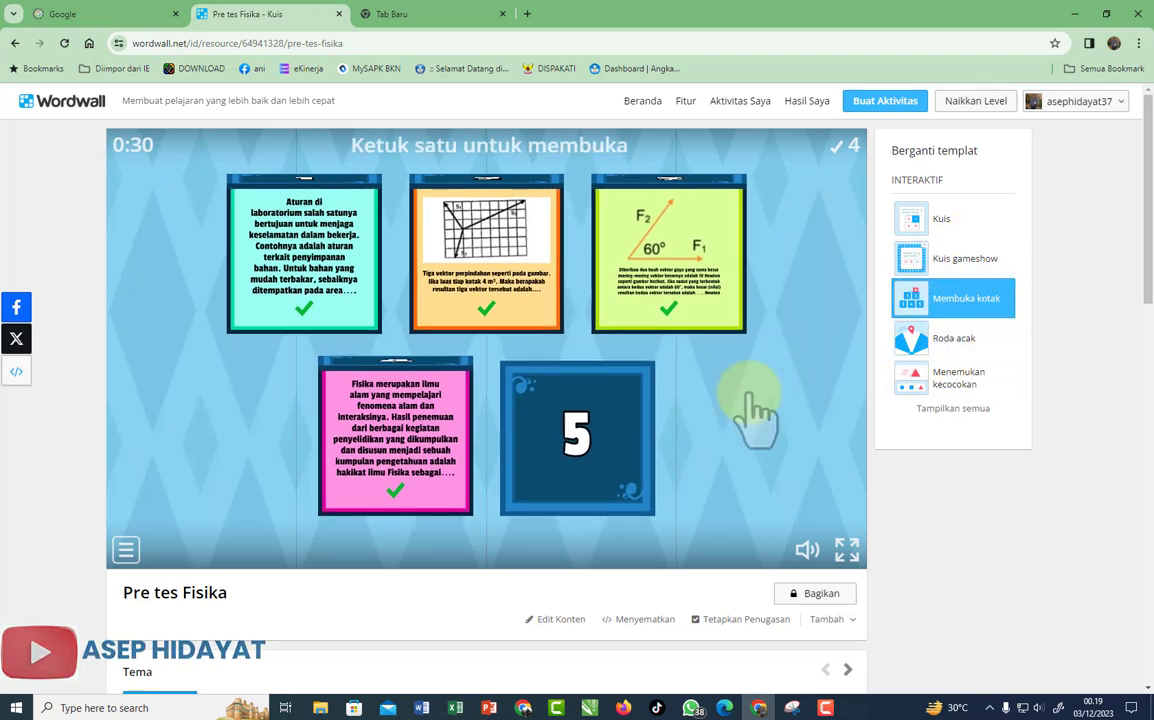
click(585, 428)
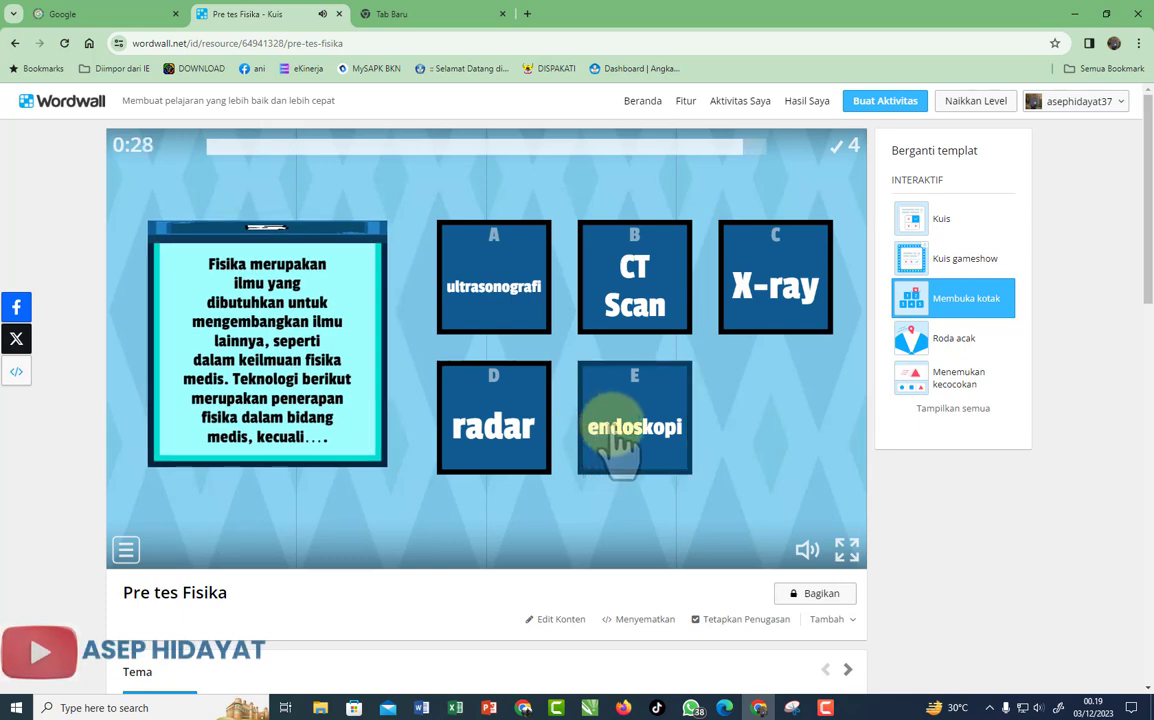
click(513, 410)
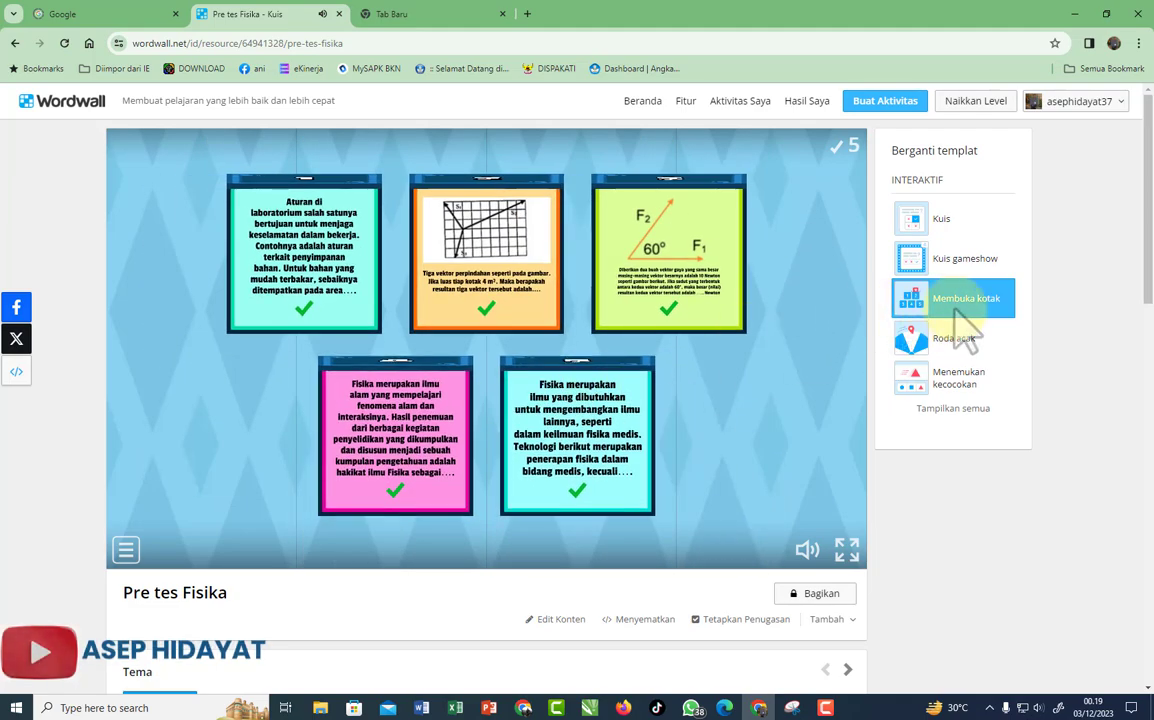
Step: Try the Menemukan kecocokan template with the answers 10√3, radar and 10 m, and show all available templates
scroll(960, 330, down, 1)
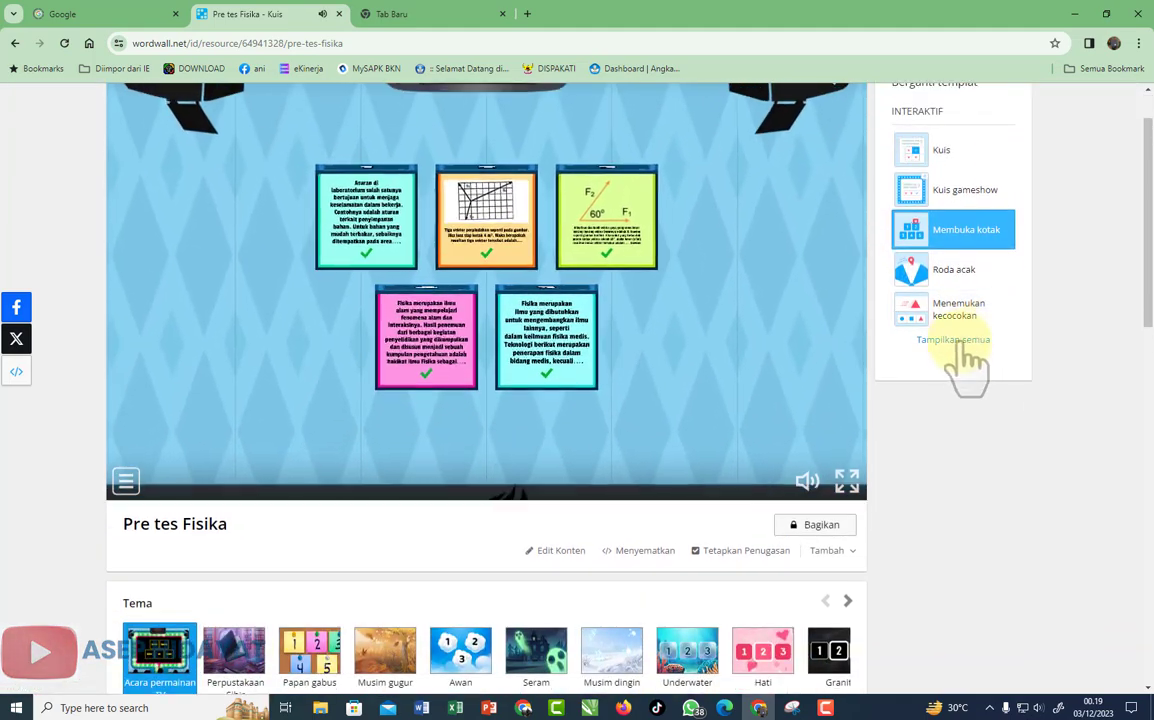
scroll(970, 360, up, 1)
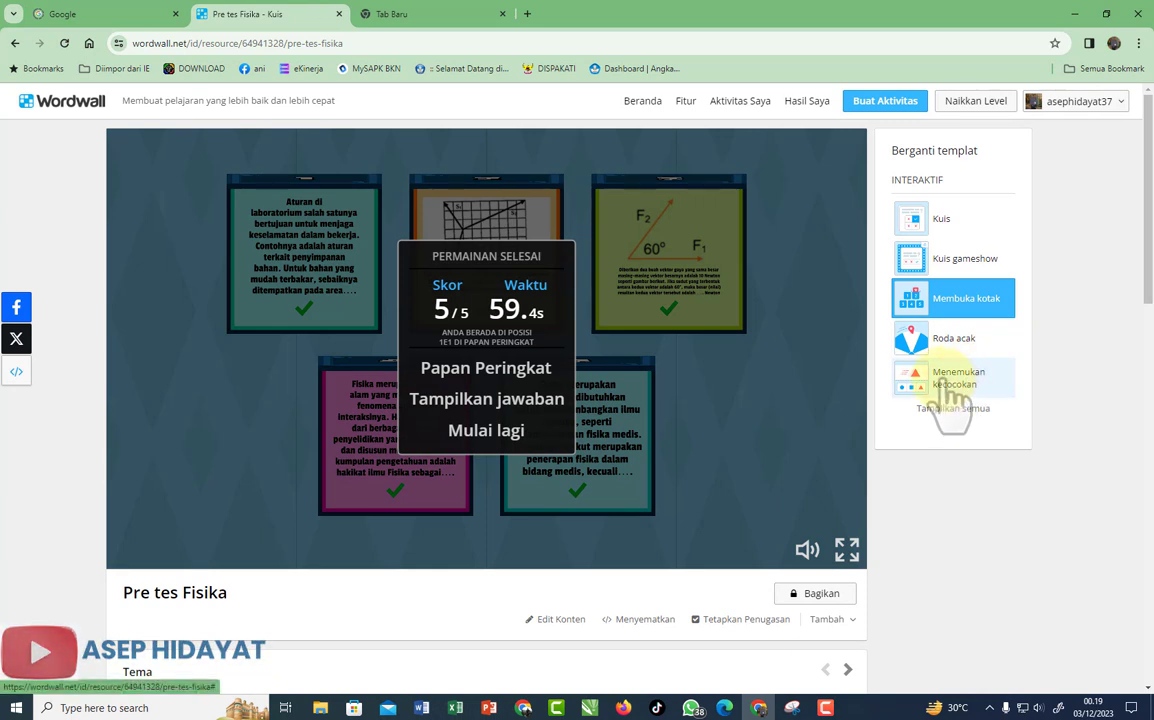
click(946, 385)
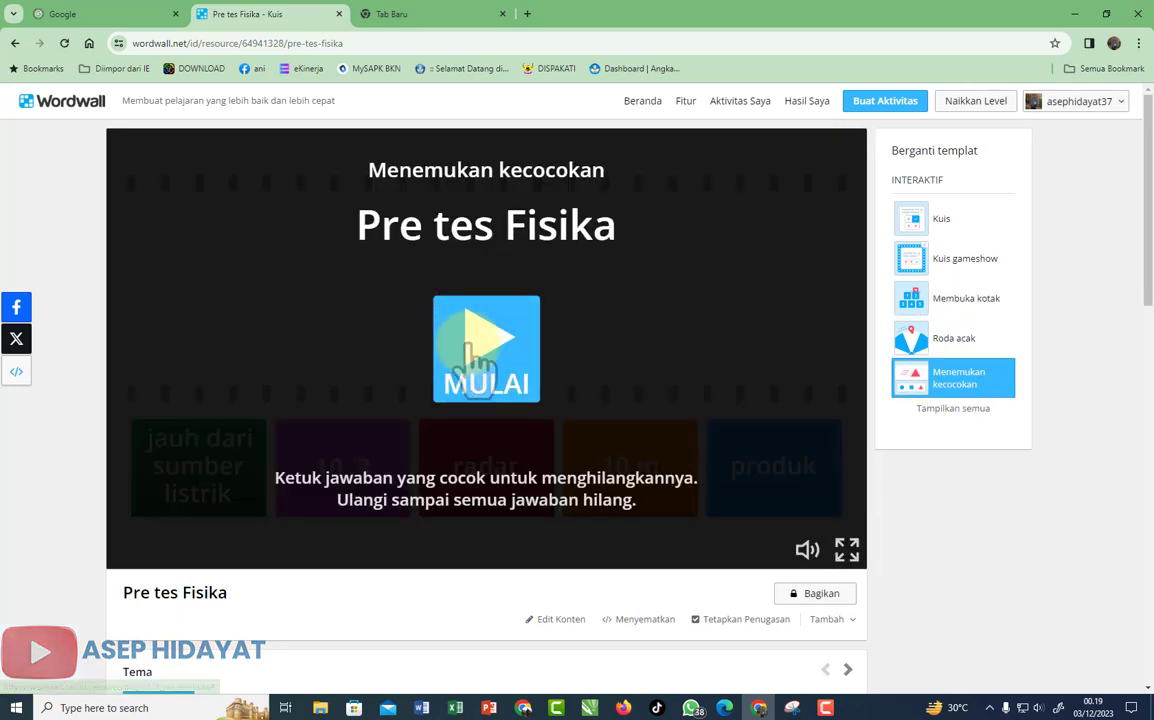
click(476, 338)
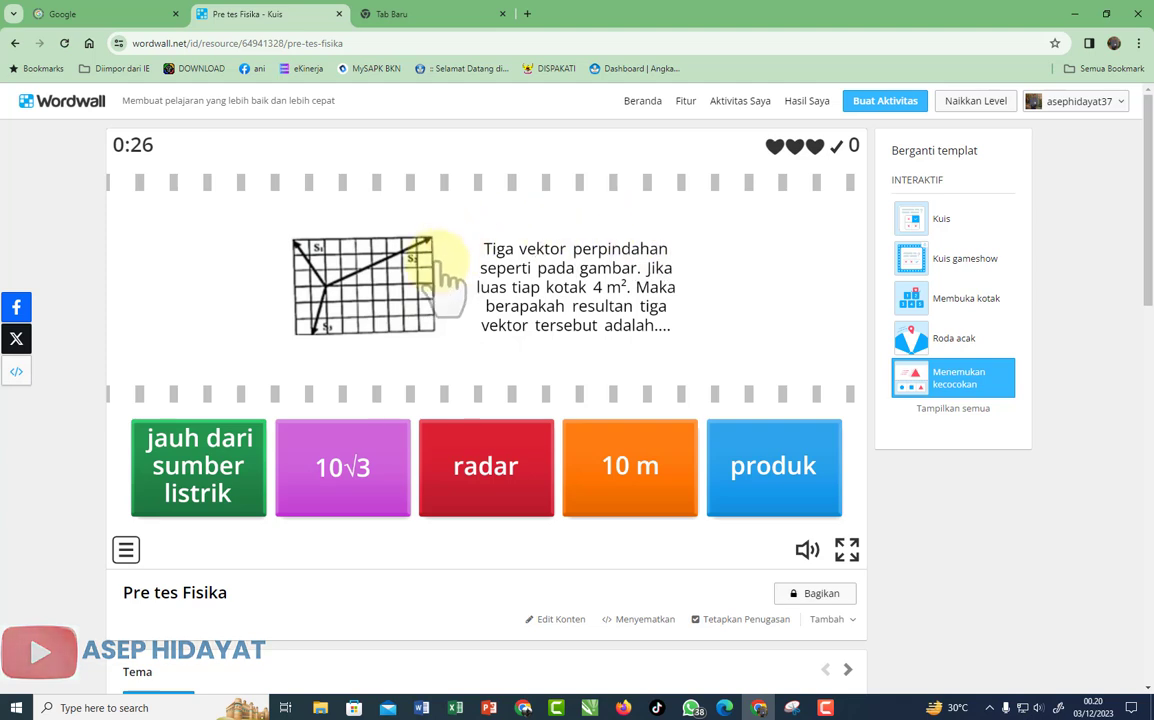
click(338, 478)
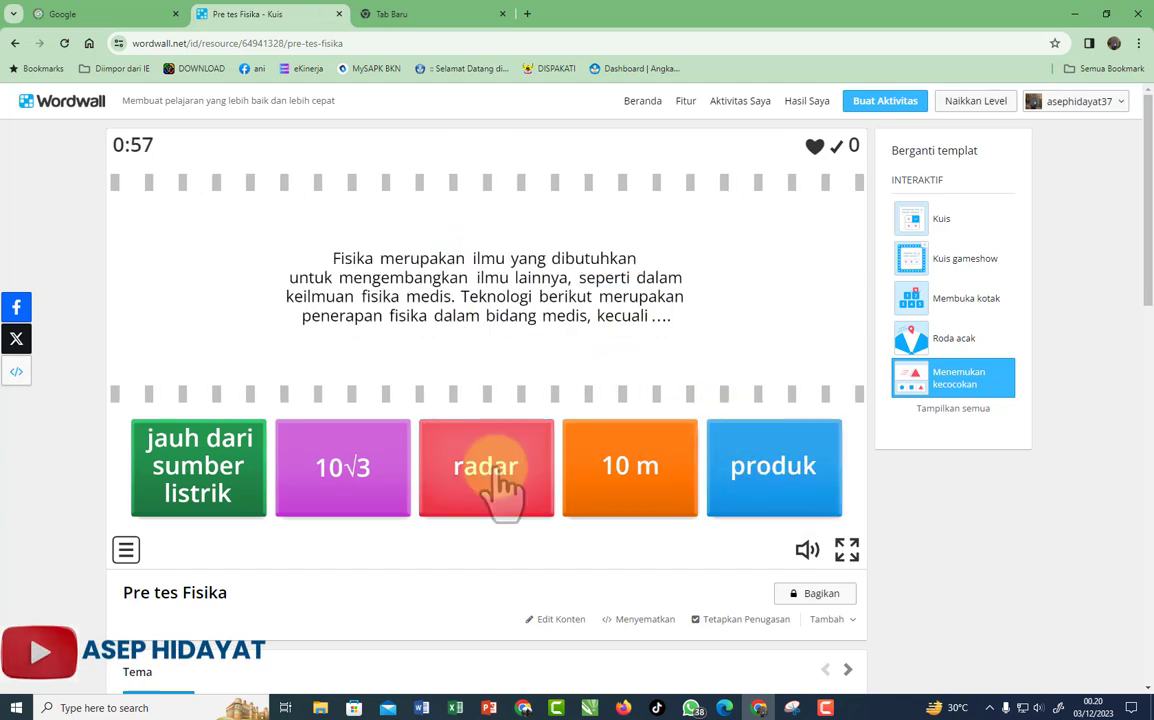
click(496, 472)
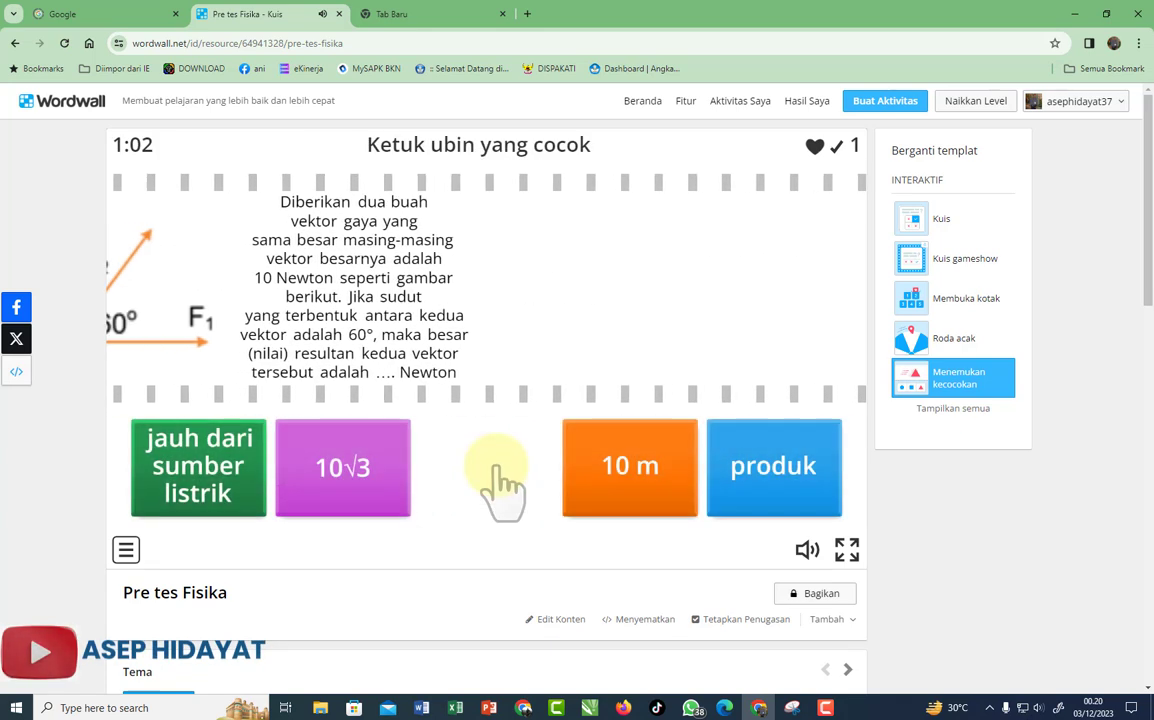
click(569, 476)
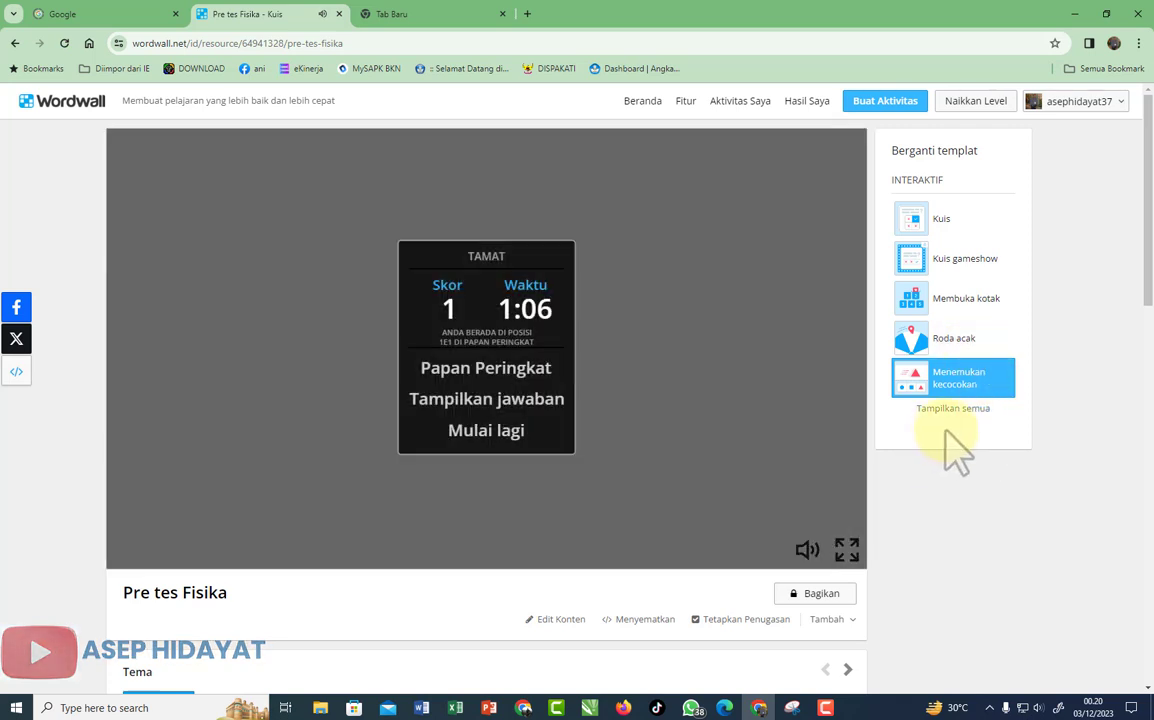
click(950, 409)
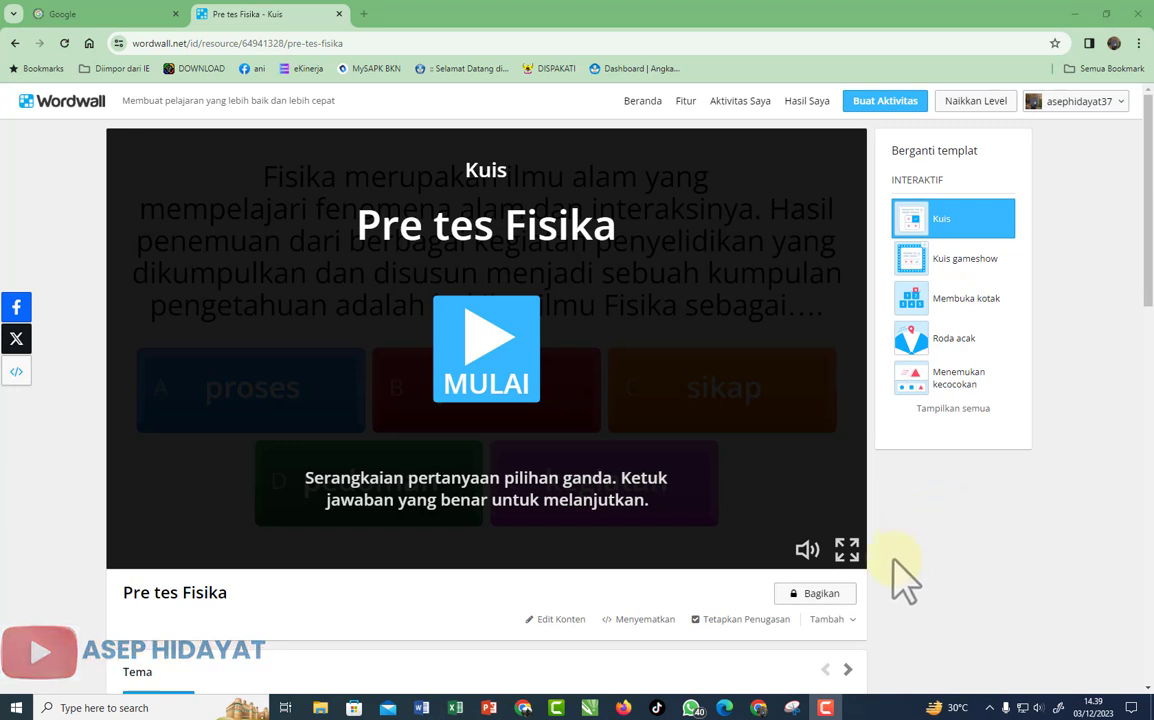
Step: Publish the Kuis version of the activity for sharing, tagged with the grade Kelas 11 and the subject Fisika
click(819, 594)
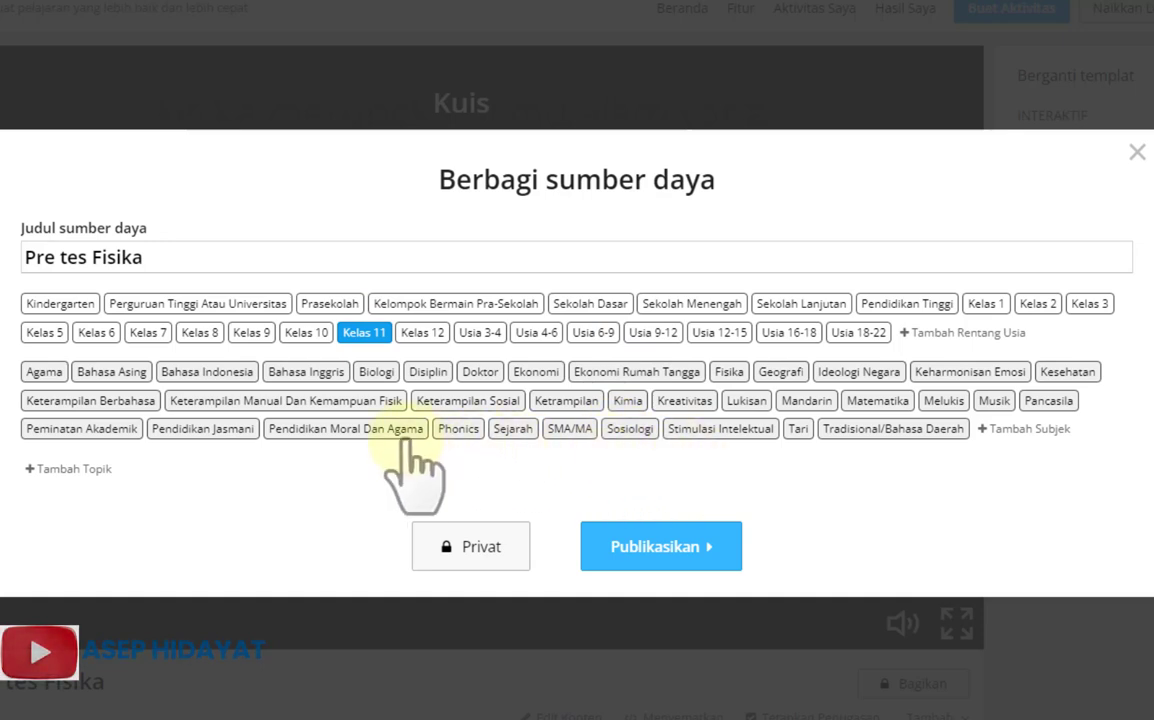
click(729, 371)
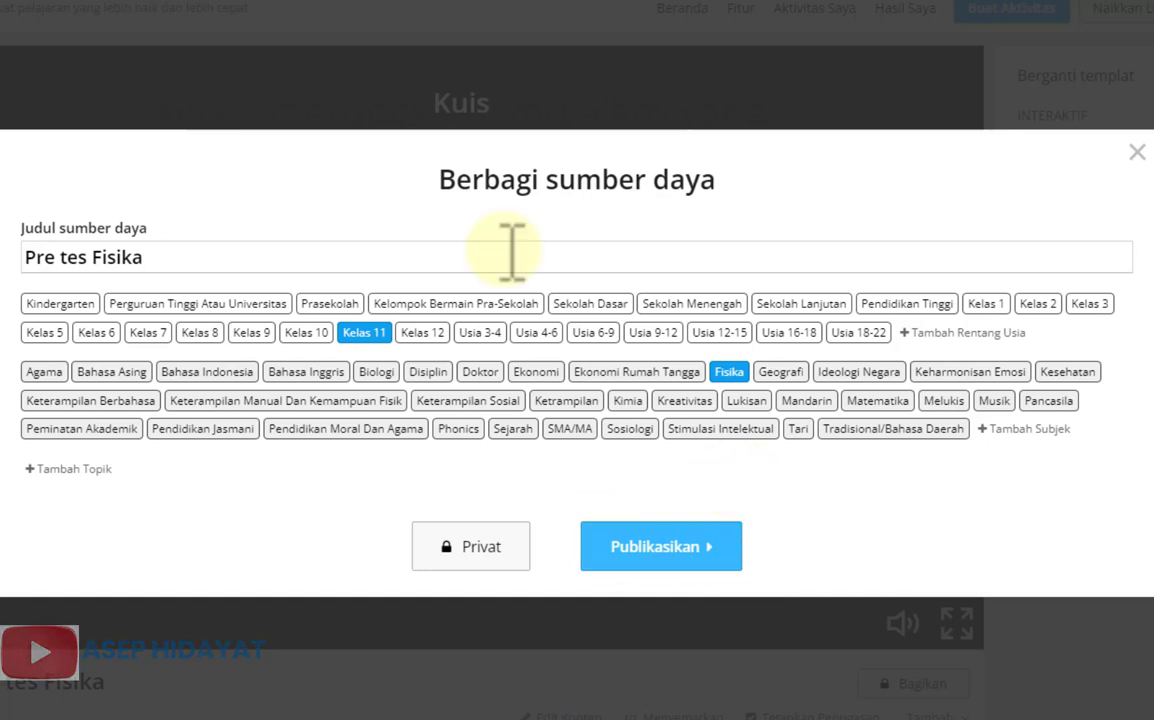
click(672, 553)
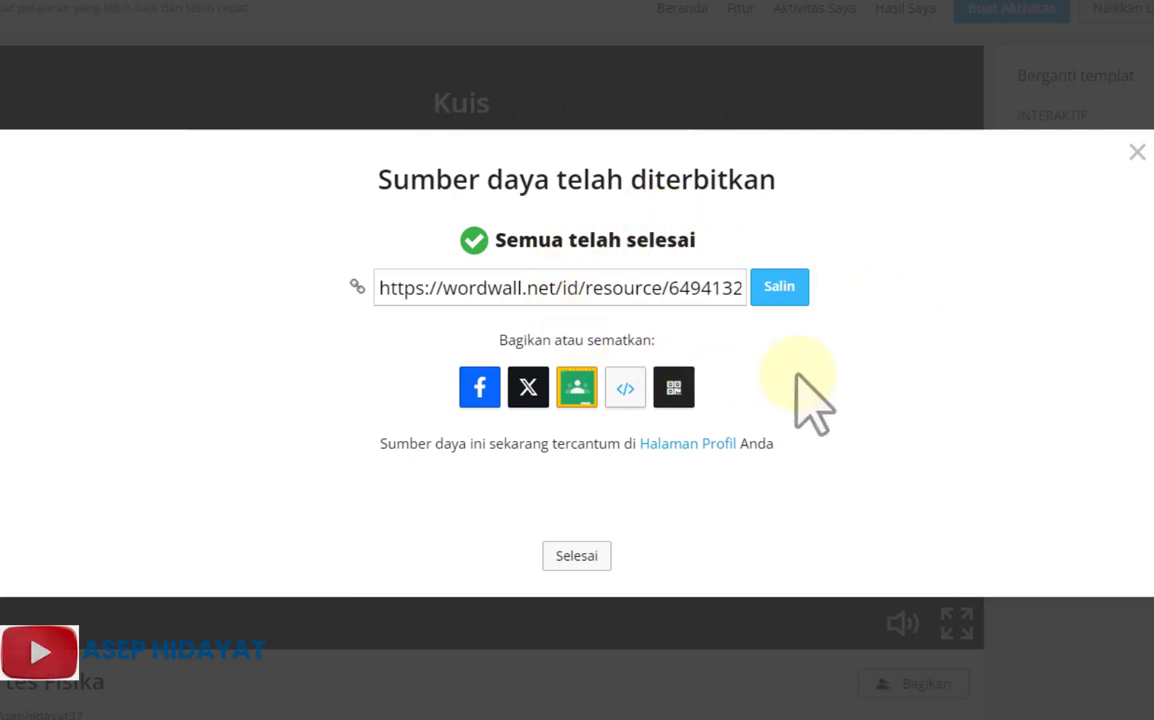
Step: Copy the published quiz's link, finish sharing and switch to WhatsApp
click(779, 287)
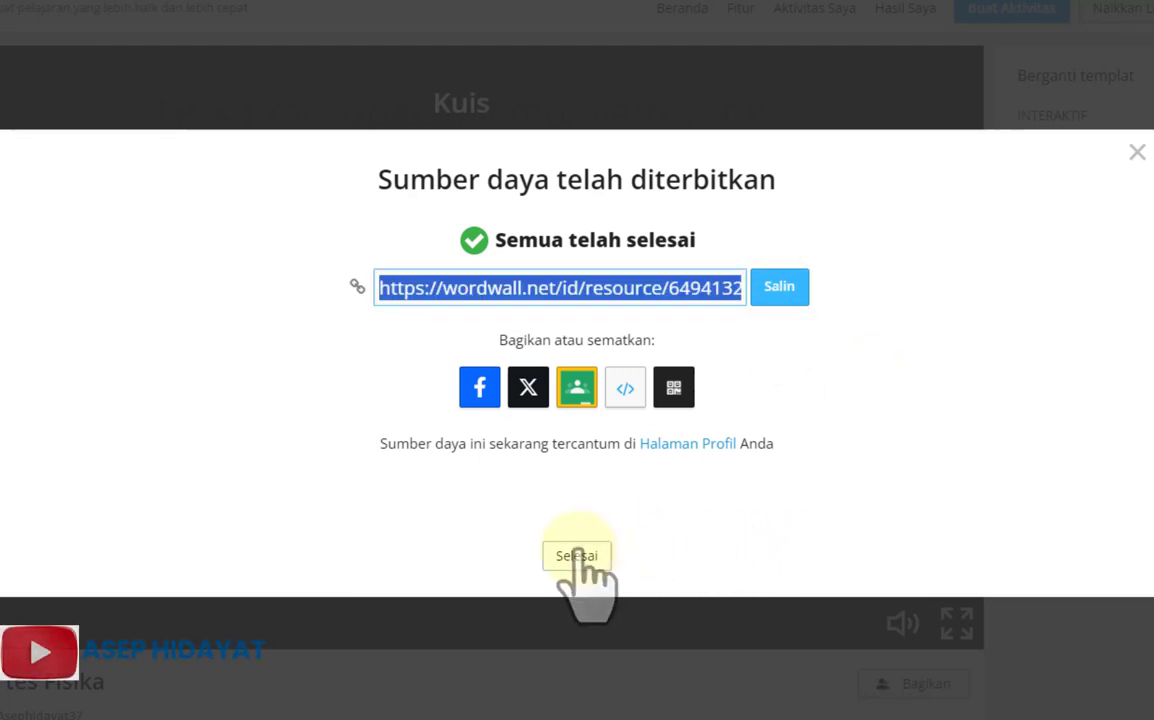
click(578, 556)
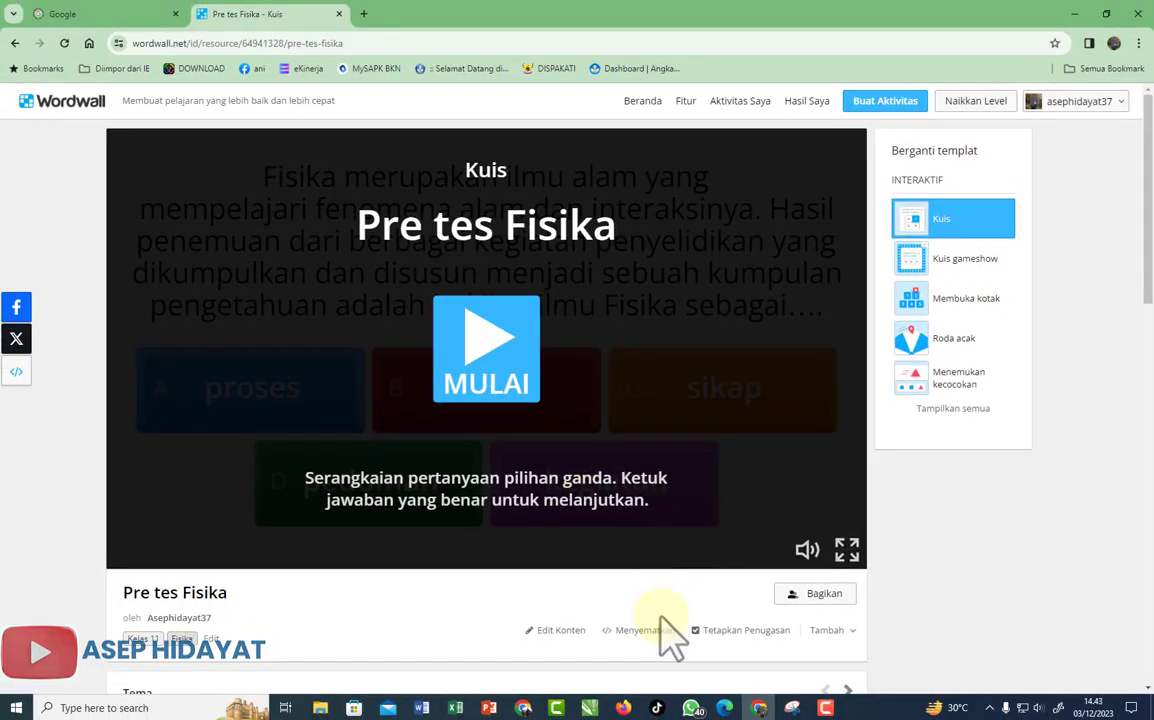
mouse_move(688, 710)
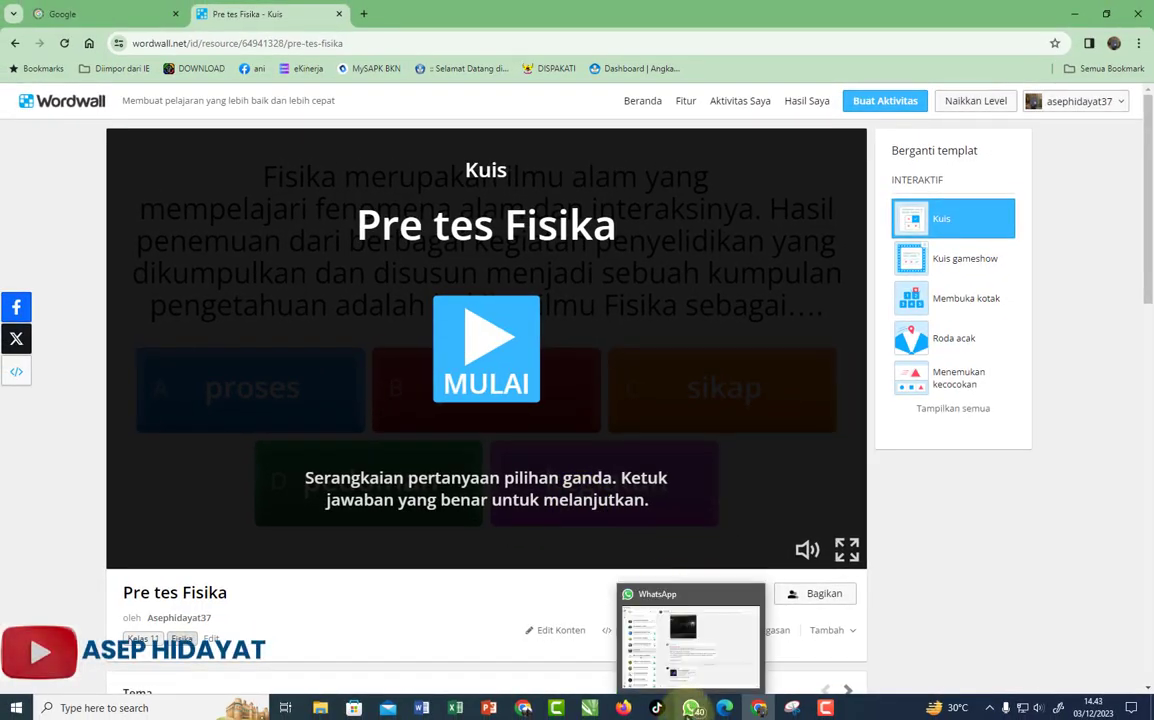